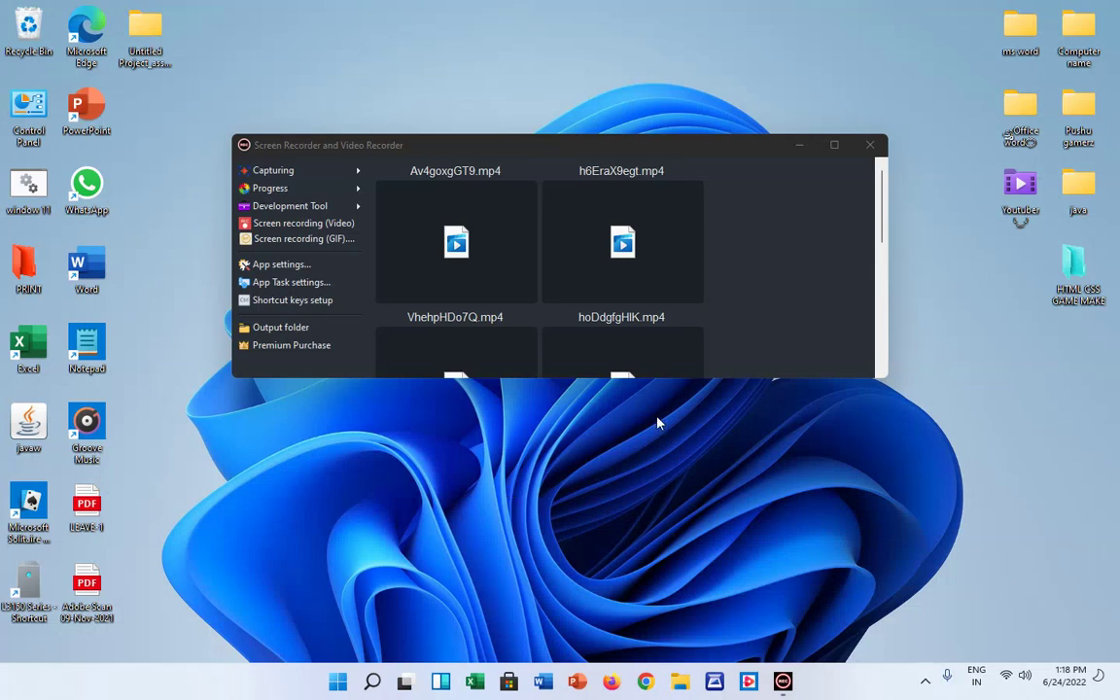
Move the Word, Excel and PowerPoint shortcuts together to the middle of the desktop
{"action": "left_click", "coordinate": [799, 145]}
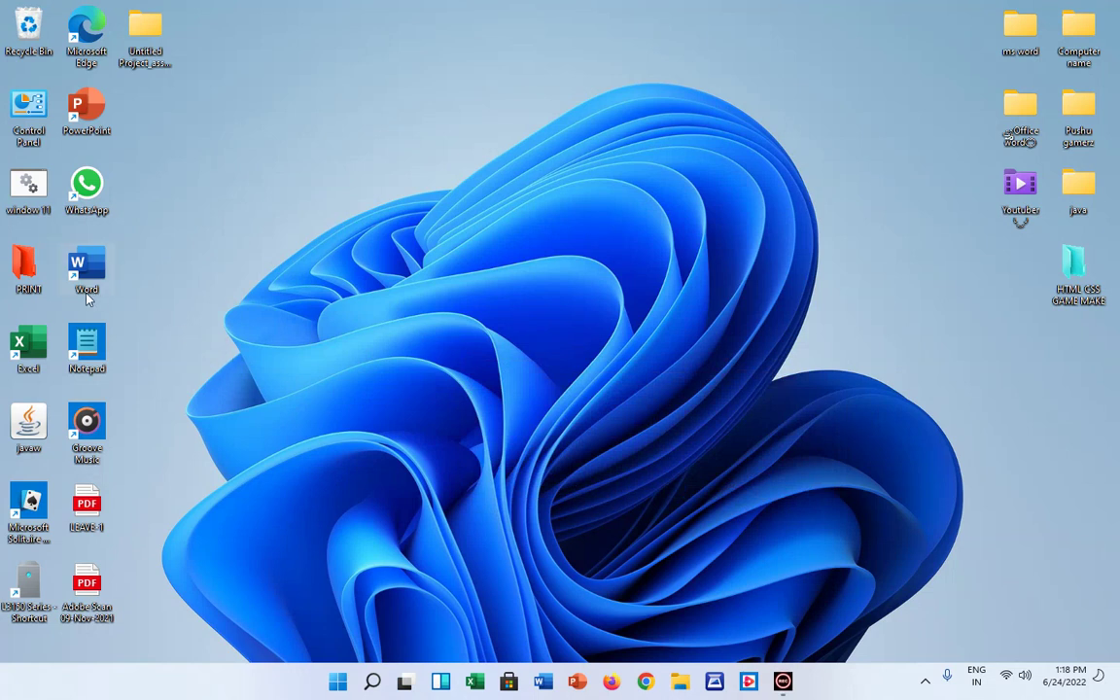
{"action": "left_click_drag", "start_coordinate": [352, 299], "coordinate": [375, 274]}
{"action": "left_click_drag", "start_coordinate": [39, 340], "coordinate": [436, 274]}
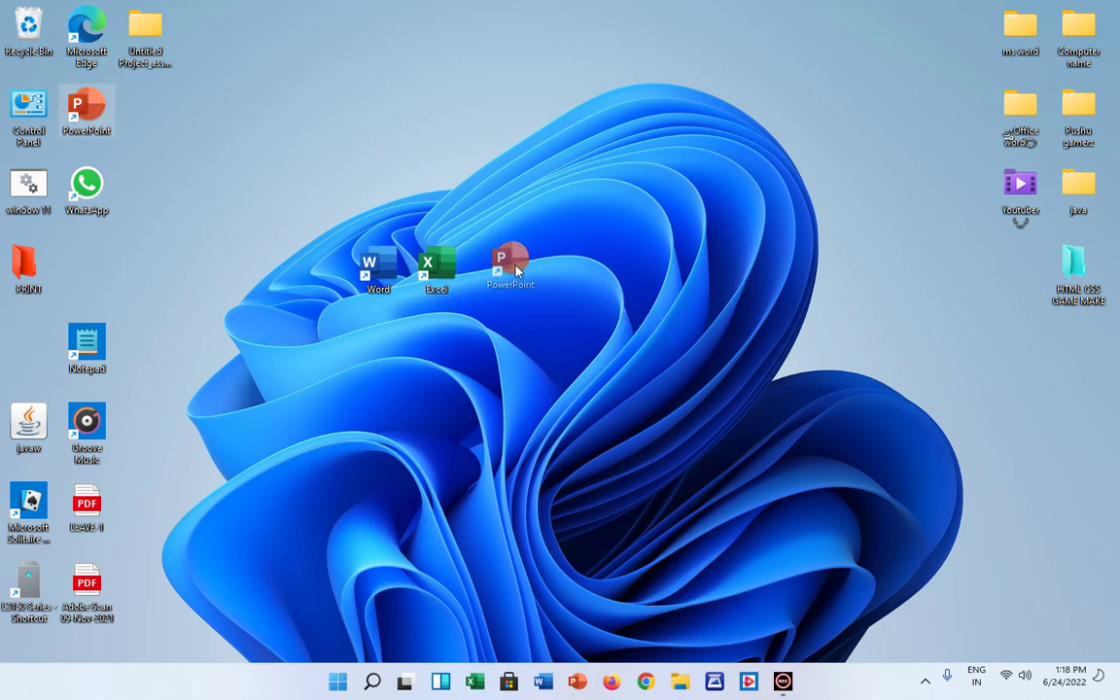
{"action": "left_click_drag", "start_coordinate": [99, 115], "coordinate": [505, 272]}
{"action": "left_click_drag", "start_coordinate": [560, 368], "coordinate": [430, 328]}
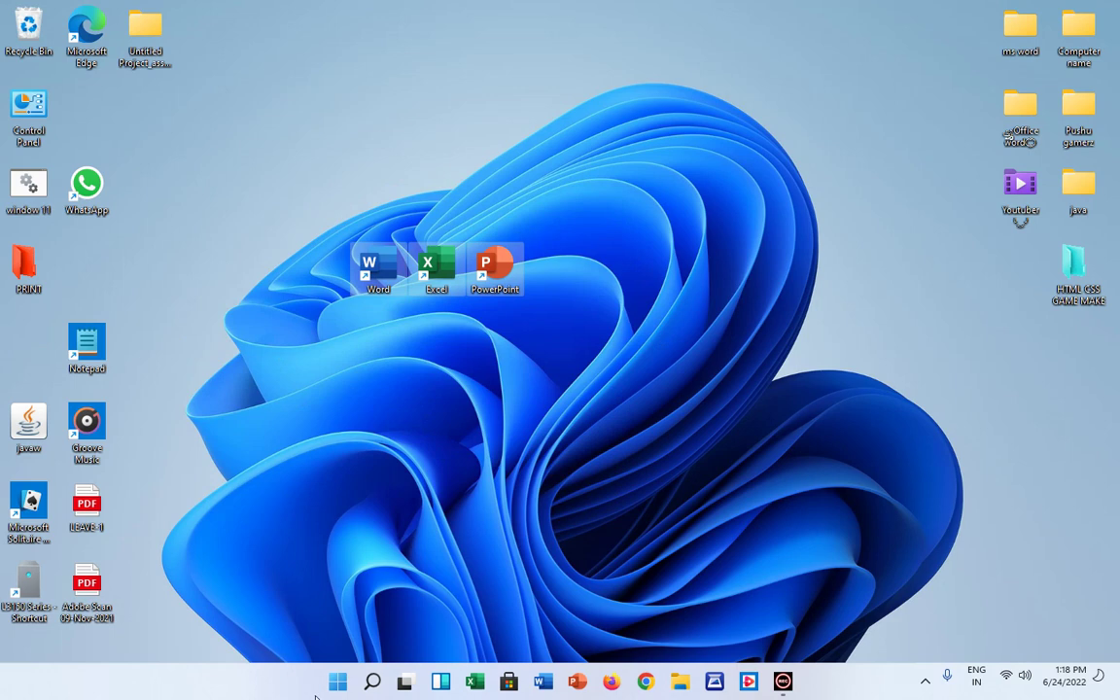
Drag a Publisher shortcut from Start's All apps list and place it beside PowerPoint
{"action": "key", "text": "super"}
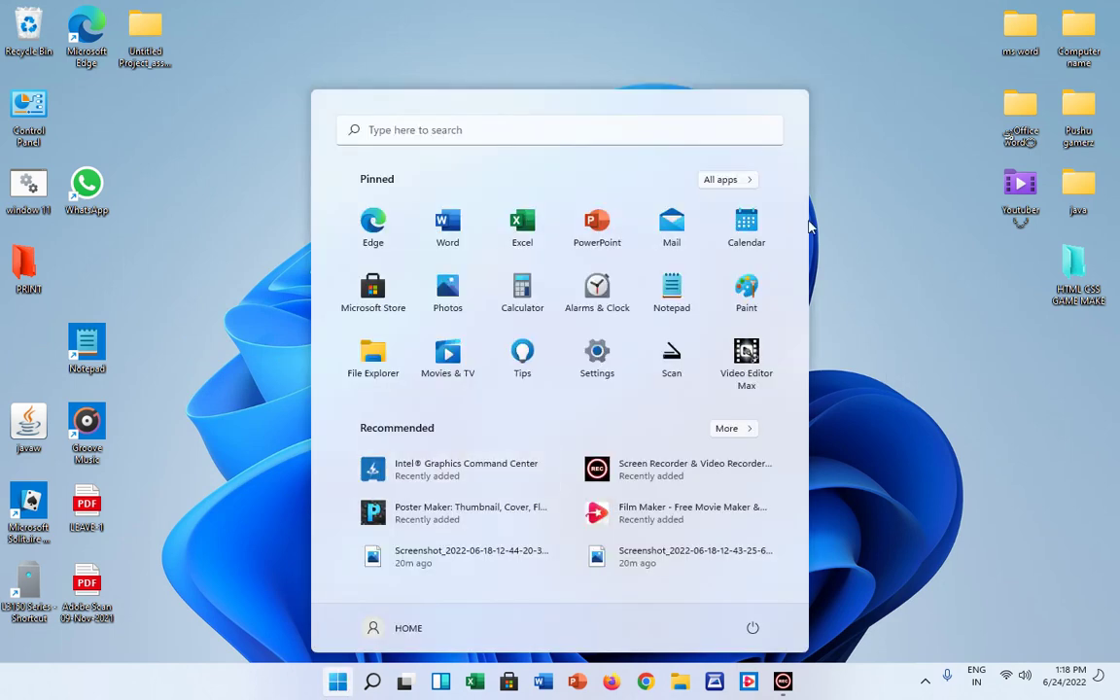
{"action": "left_click", "coordinate": [742, 183]}
{"action": "scroll", "coordinate": [512, 432], "scroll_direction": "down", "scroll_amount": 1}
{"action": "scroll", "coordinate": [499, 418], "scroll_direction": "down", "scroll_amount": 4}
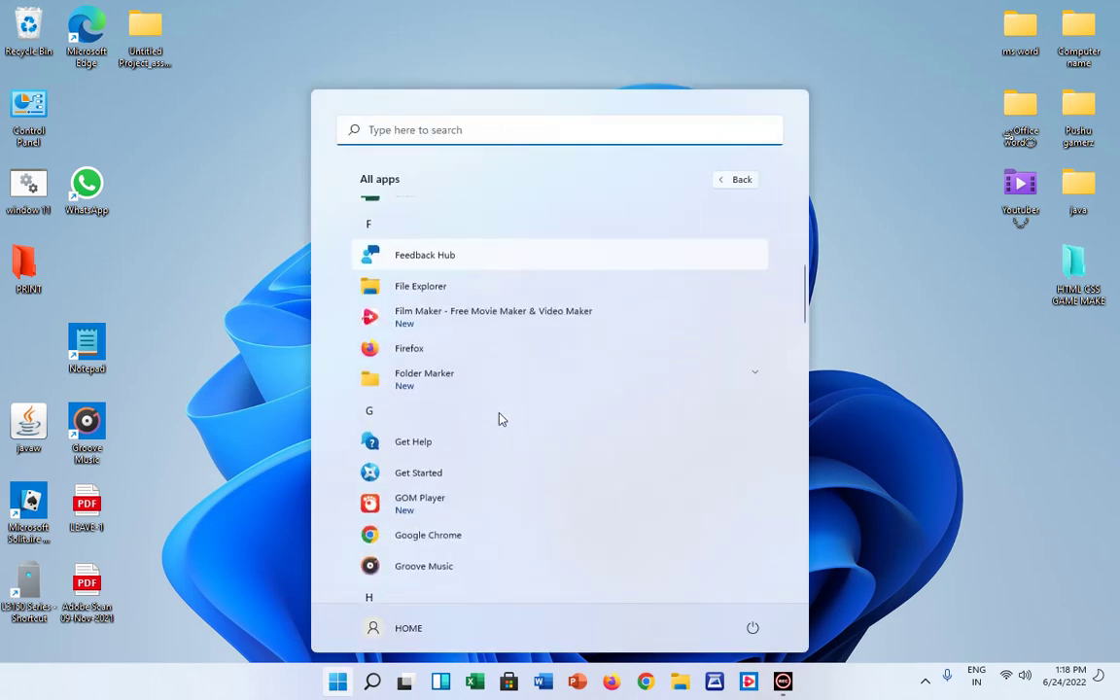
{"action": "scroll", "coordinate": [499, 418], "scroll_direction": "down", "scroll_amount": 3}
{"action": "scroll", "coordinate": [497, 420], "scroll_direction": "down", "scroll_amount": 4}
{"action": "scroll", "coordinate": [493, 422], "scroll_direction": "down", "scroll_amount": 2}
{"action": "scroll", "coordinate": [493, 421], "scroll_direction": "down", "scroll_amount": 1}
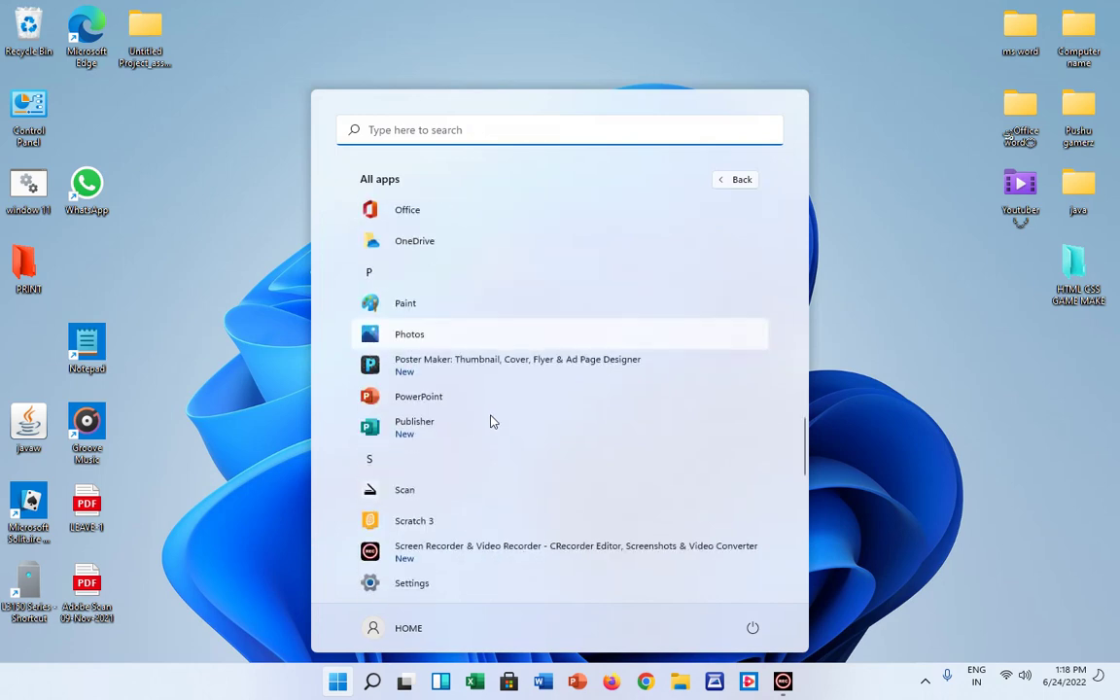
{"action": "left_click_drag", "start_coordinate": [414, 428], "coordinate": [889, 375]}
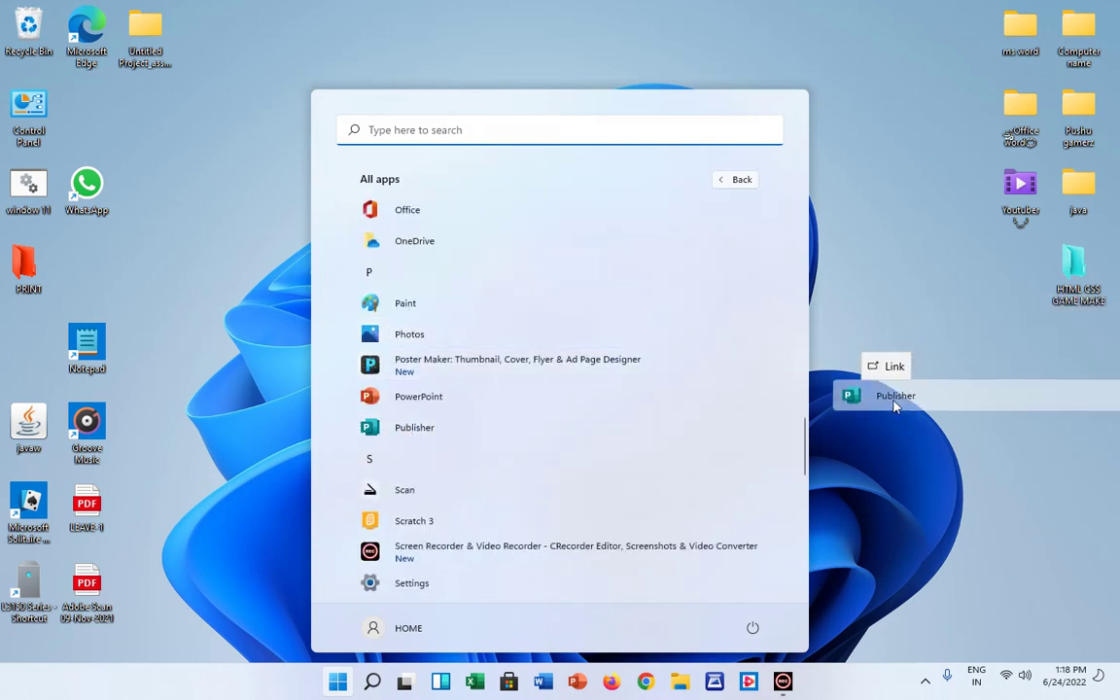
{"action": "left_click", "coordinate": [926, 358]}
{"action": "left_click_drag", "start_coordinate": [731, 274], "coordinate": [564, 272]}
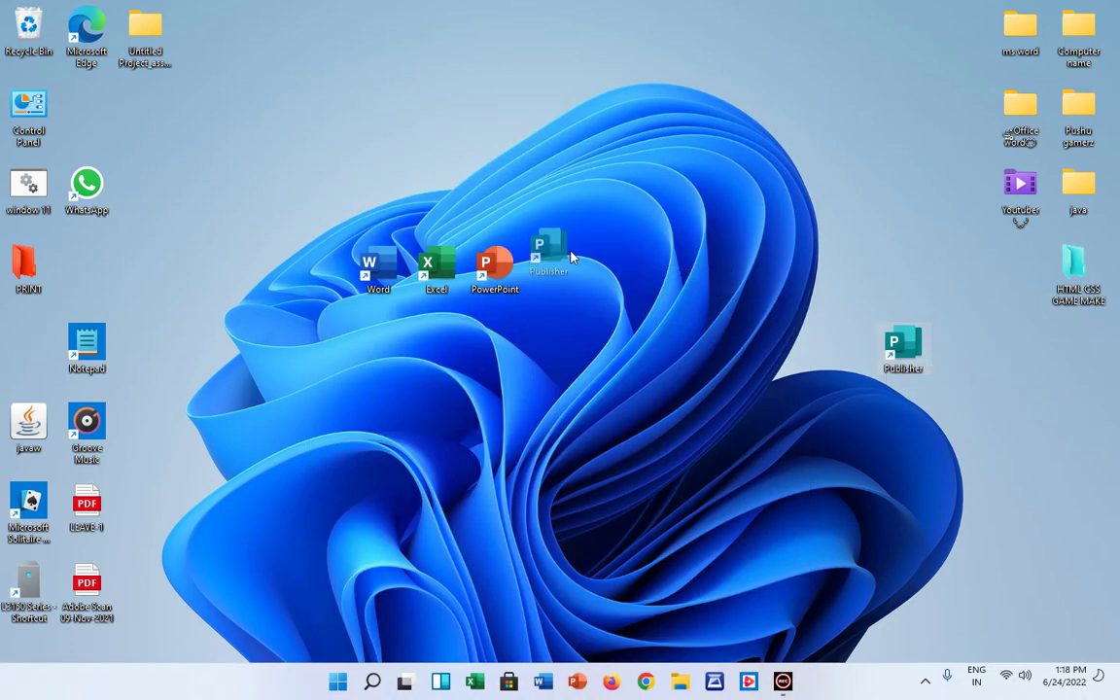
Select the four Office shortcuts together
{"action": "left_click_drag", "start_coordinate": [278, 134], "coordinate": [865, 457]}
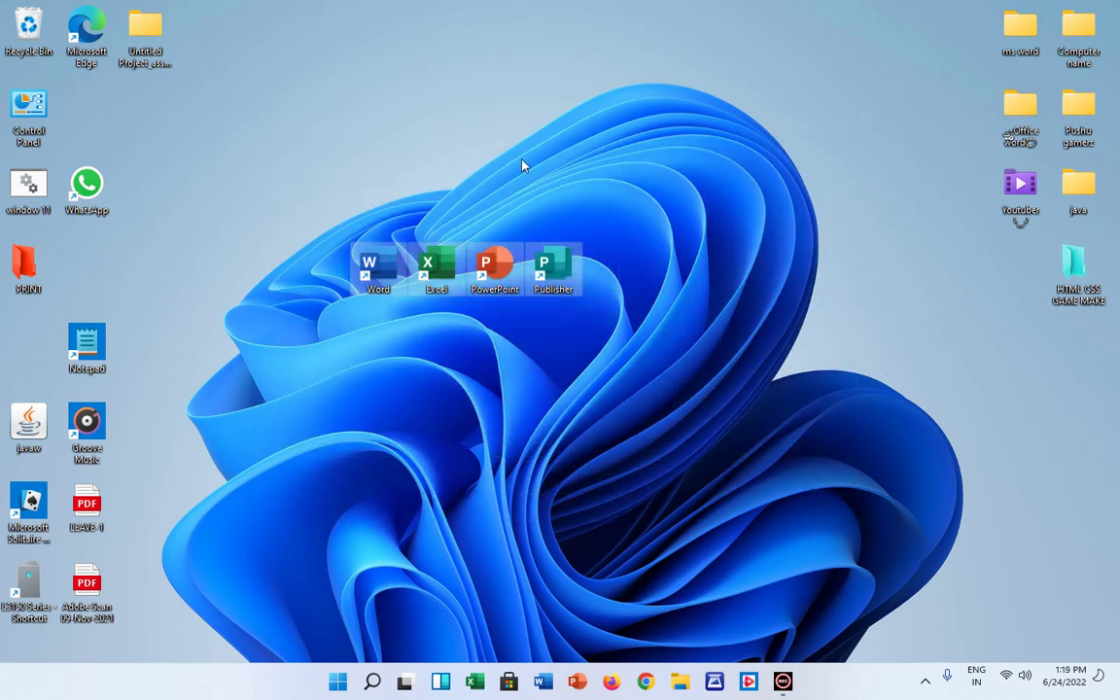
{"action": "left_click_drag", "start_coordinate": [775, 219], "coordinate": [315, 482]}
{"action": "left_click_drag", "start_coordinate": [684, 230], "coordinate": [353, 410]}
{"action": "left_click", "coordinate": [390, 339]}
{"action": "left_click_drag", "start_coordinate": [340, 233], "coordinate": [580, 302]}
Set Word's Office Background to School Supplies and create a blank document
{"action": "left_click", "coordinate": [612, 345]}
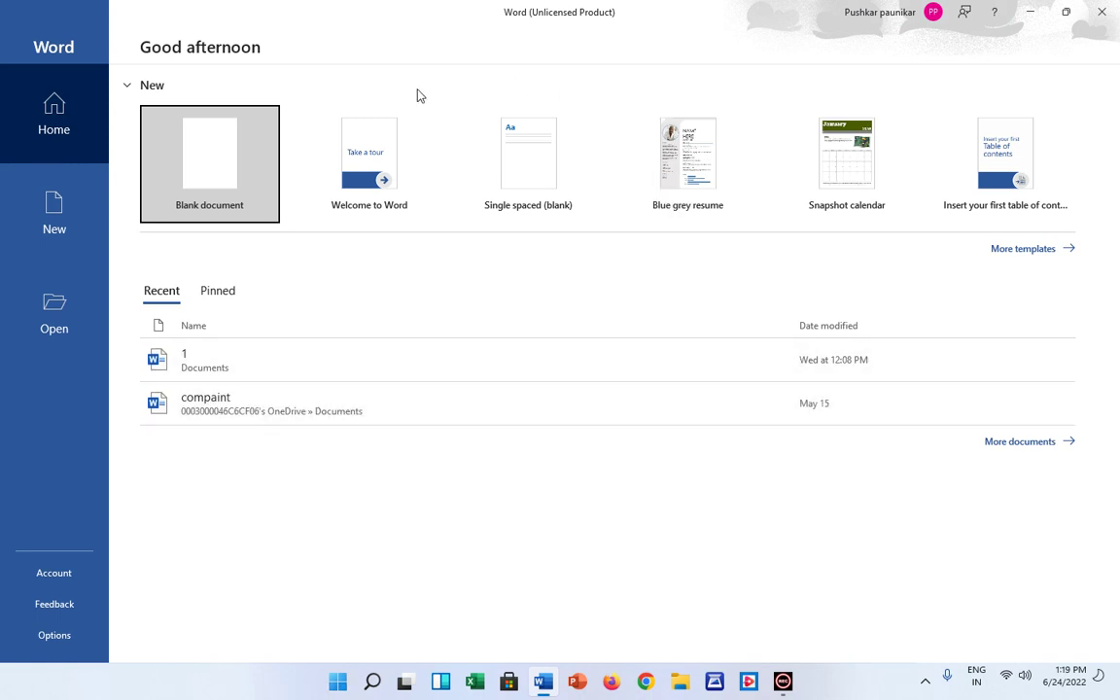
{"action": "left_click", "coordinate": [14, 572]}
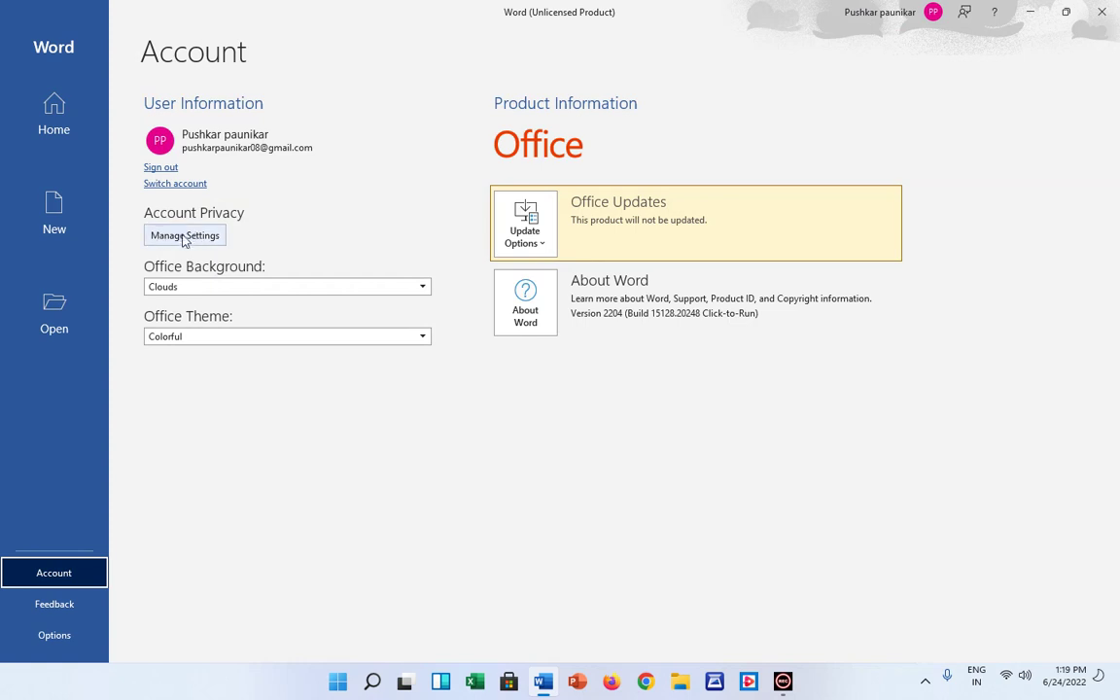
{"action": "left_click", "coordinate": [232, 287]}
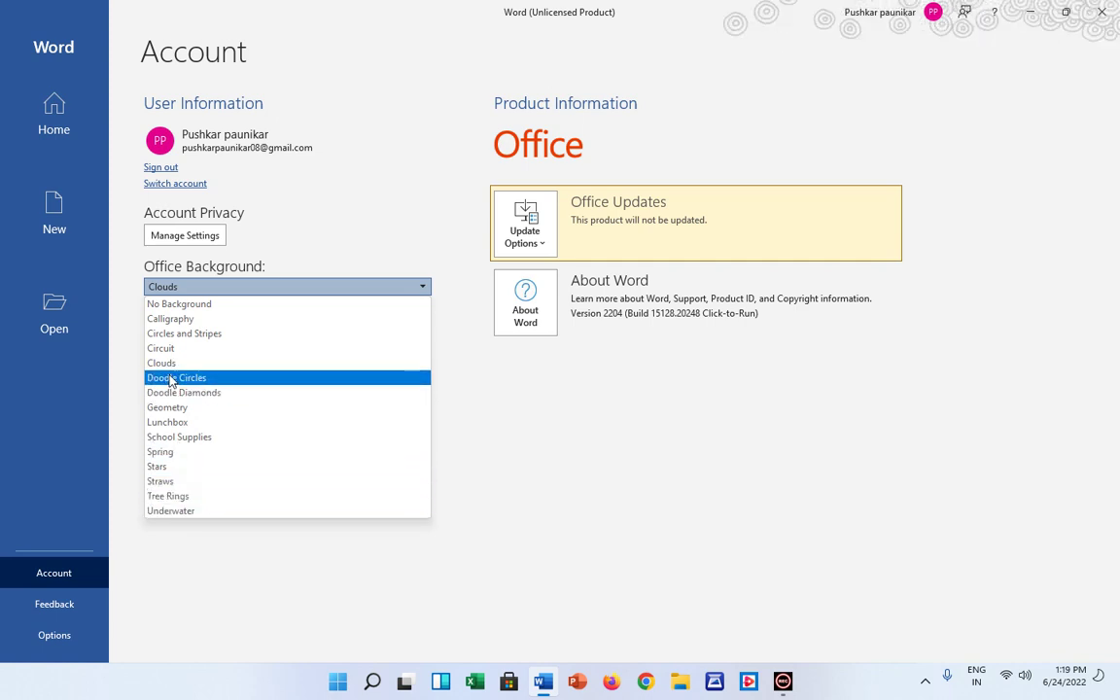
{"action": "left_click", "coordinate": [185, 437]}
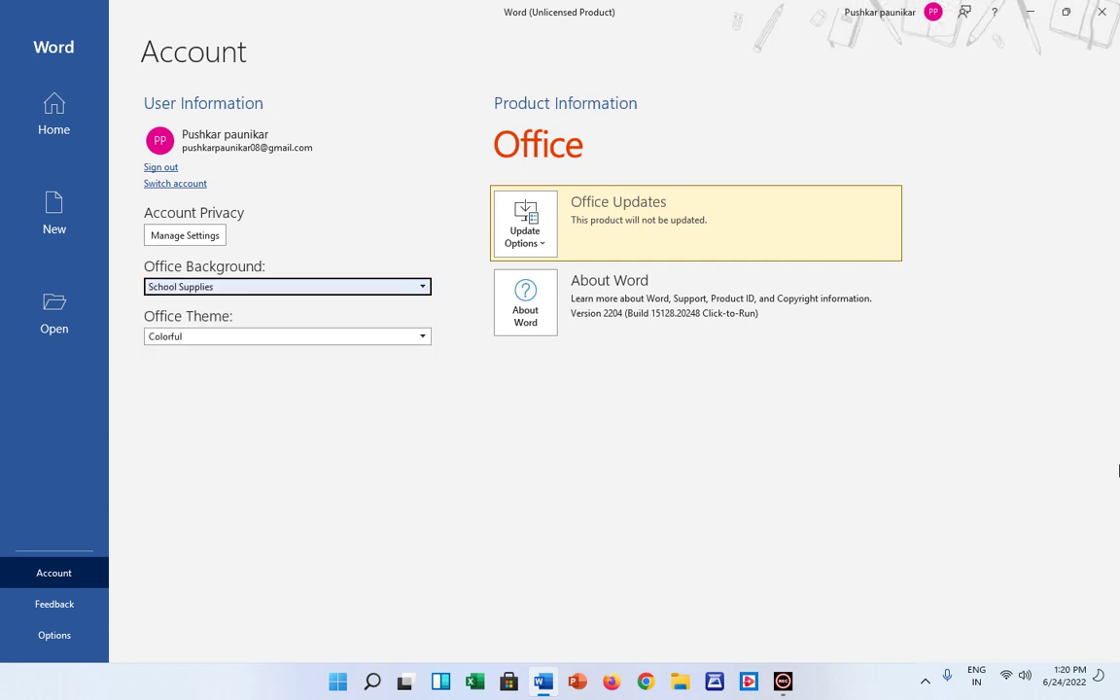
{"action": "left_click", "coordinate": [27, 131]}
{"action": "left_click", "coordinate": [199, 161]}
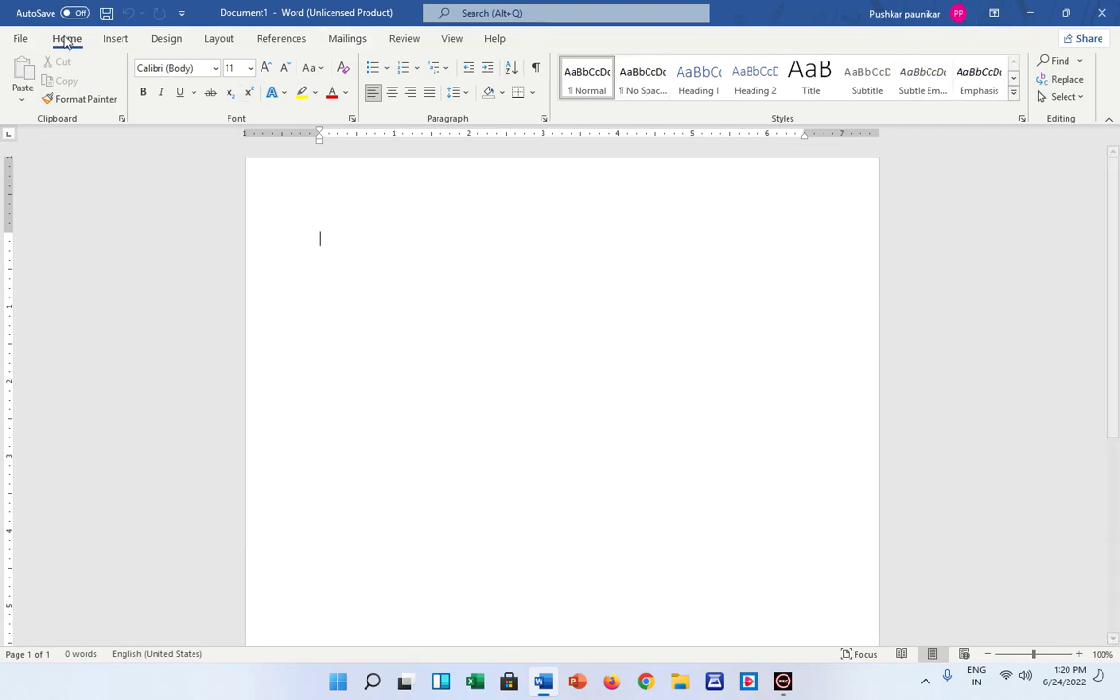
Draw a Heart shape from Insert > Shapes on the page, then undo it
{"action": "left_click", "coordinate": [19, 39]}
{"action": "left_click", "coordinate": [27, 44]}
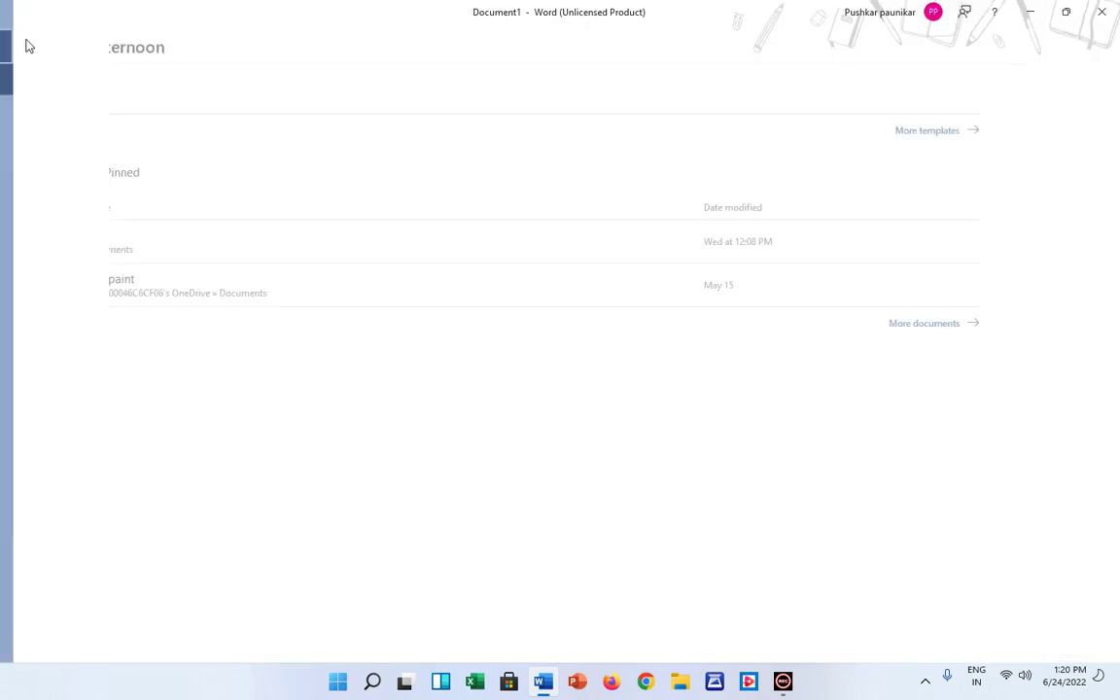
{"action": "left_click", "coordinate": [115, 38]}
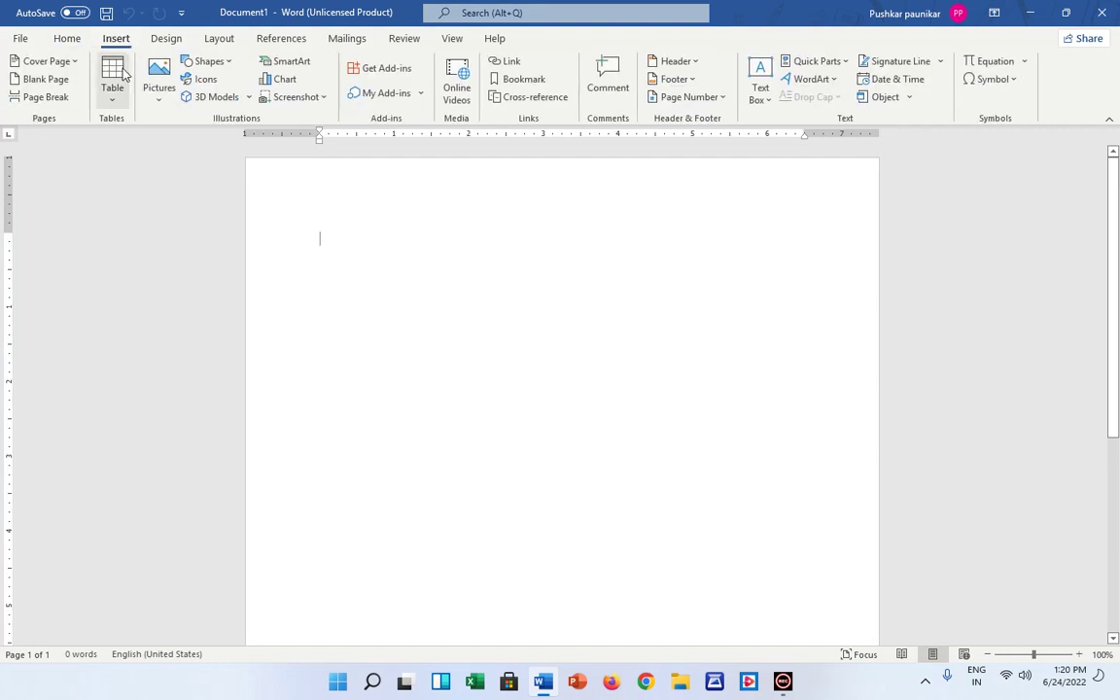
{"action": "left_click", "coordinate": [206, 62]}
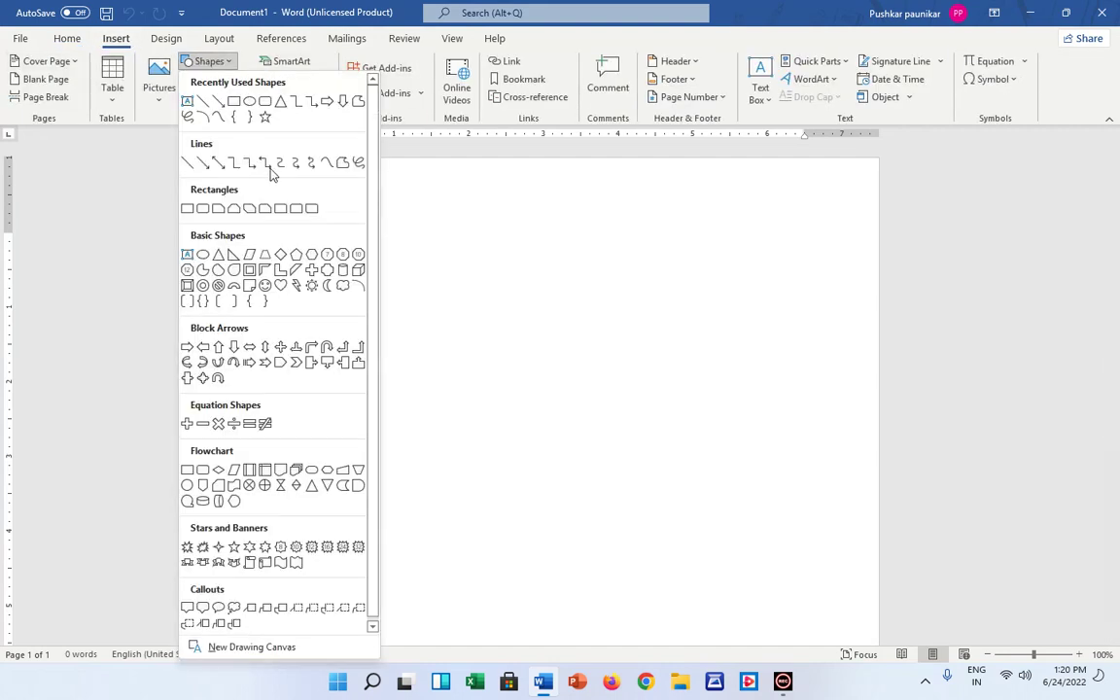
{"action": "left_click", "coordinate": [279, 284]}
{"action": "mouse_move", "coordinate": [300, 239]}
{"action": "left_mouse_down"}
{"action": "mouse_move", "coordinate": [568, 376]}
{"action": "mouse_move", "coordinate": [646, 547]}
{"action": "left_mouse_up"}
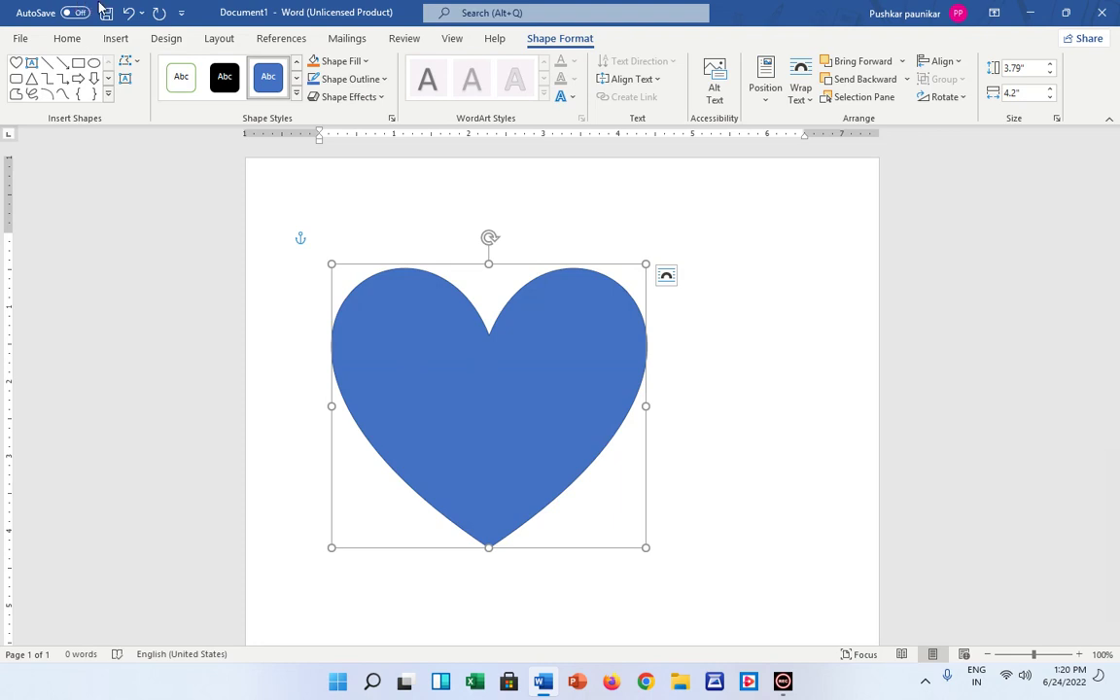
{"action": "left_click", "coordinate": [128, 12]}
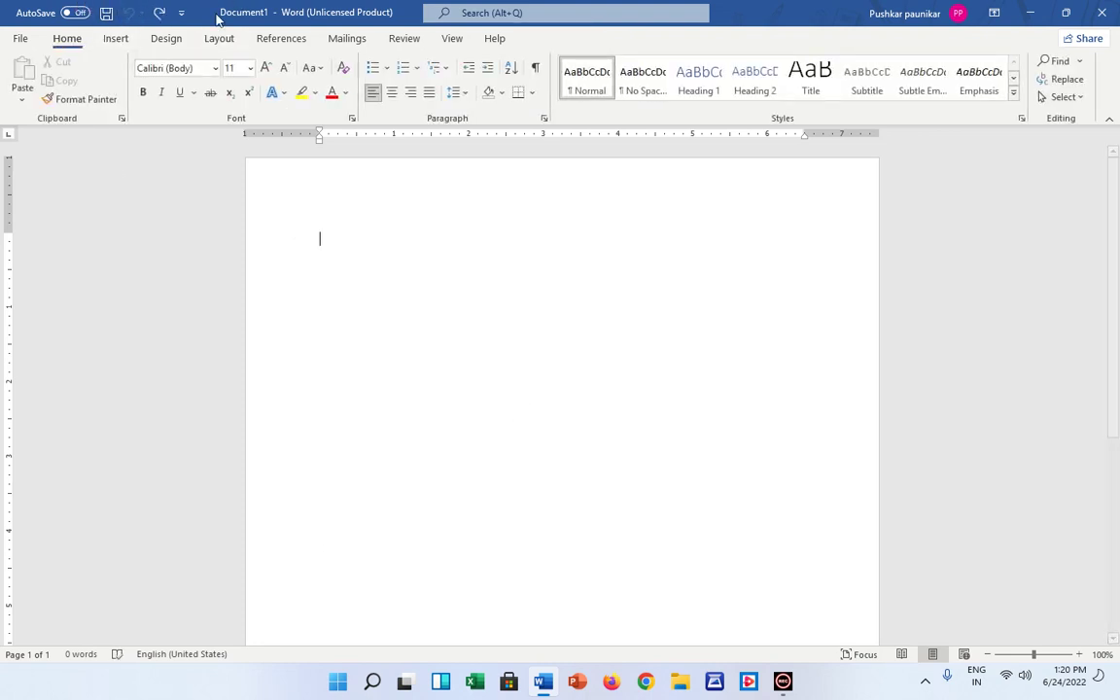
Browse the ribbon tabs from Help back to Insert and open the Icons library
{"action": "left_click", "coordinate": [491, 39]}
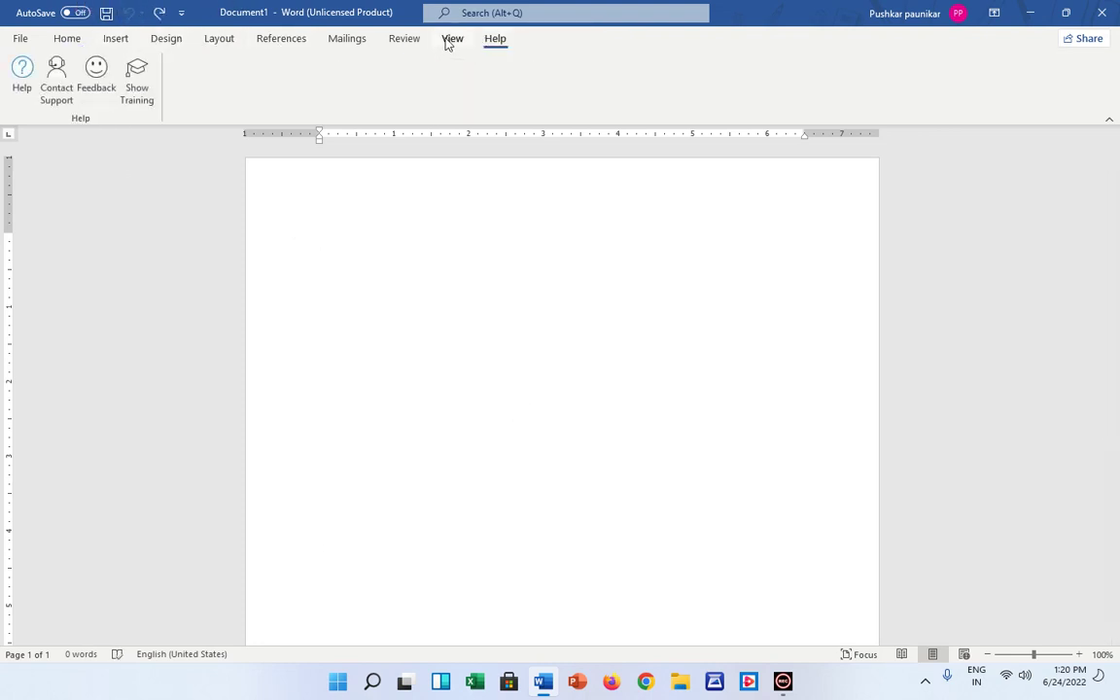
{"action": "left_click", "coordinate": [446, 44]}
{"action": "left_click", "coordinate": [408, 42]}
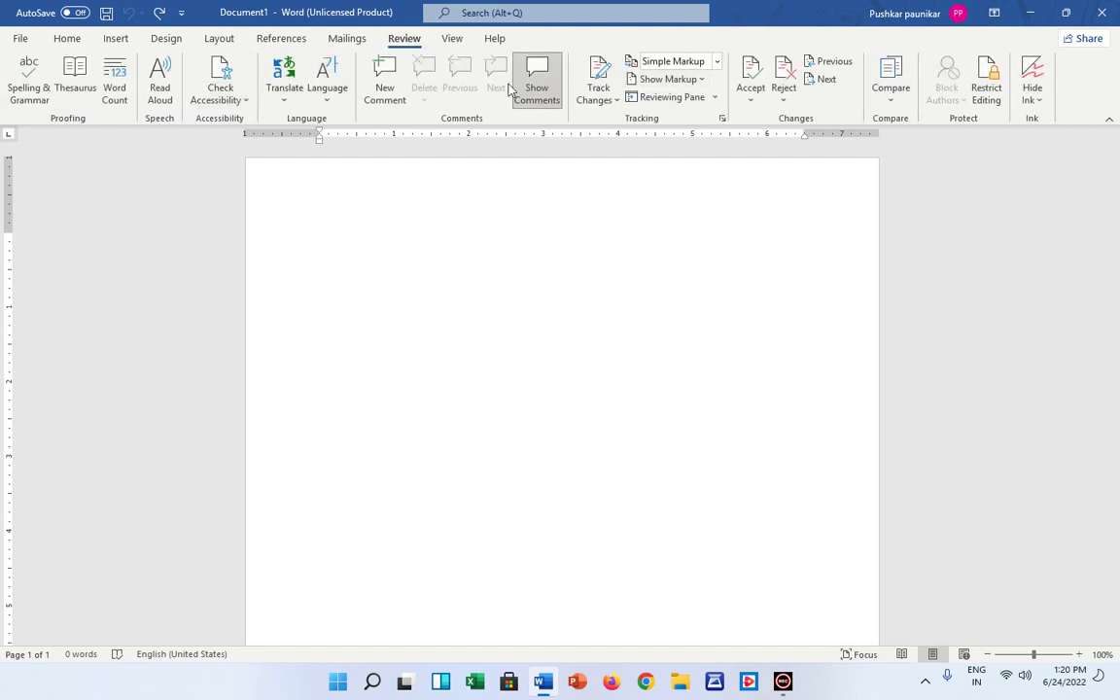
{"action": "left_click", "coordinate": [342, 39]}
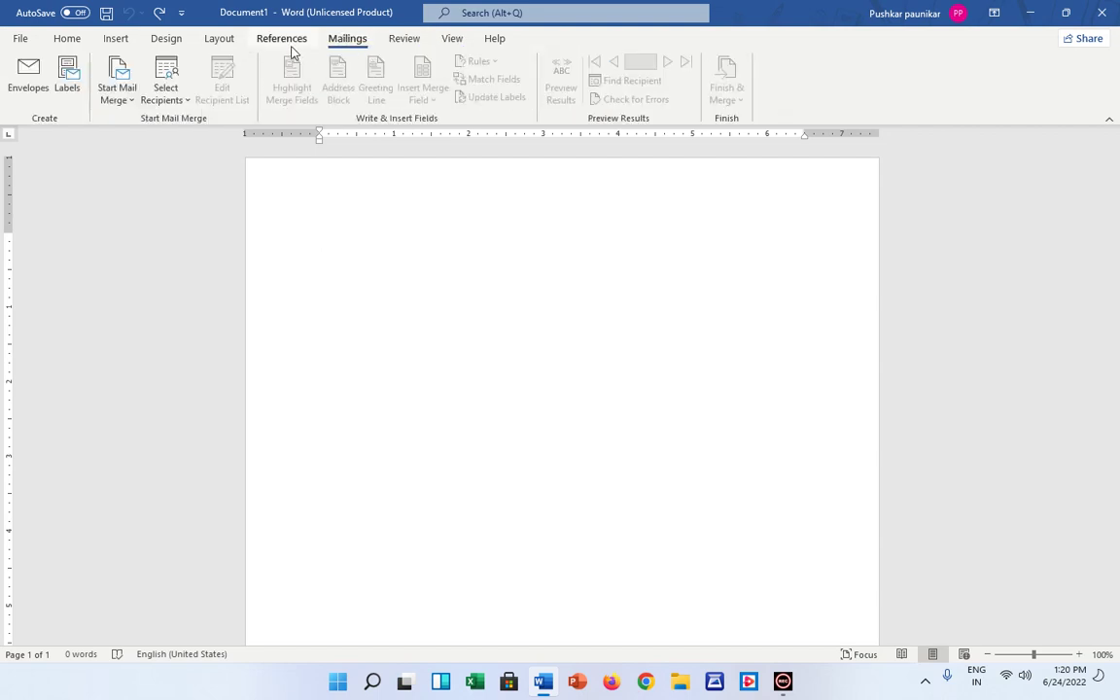
{"action": "left_click", "coordinate": [283, 41]}
{"action": "left_click", "coordinate": [227, 42]}
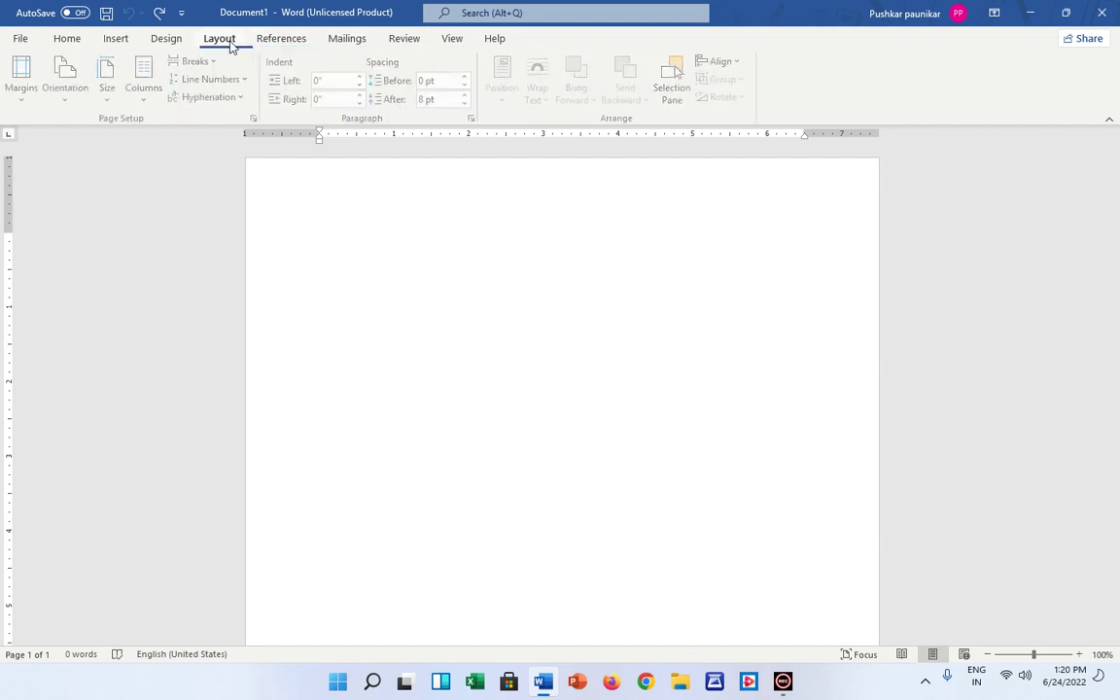
{"action": "left_click", "coordinate": [156, 41]}
{"action": "left_click", "coordinate": [123, 43]}
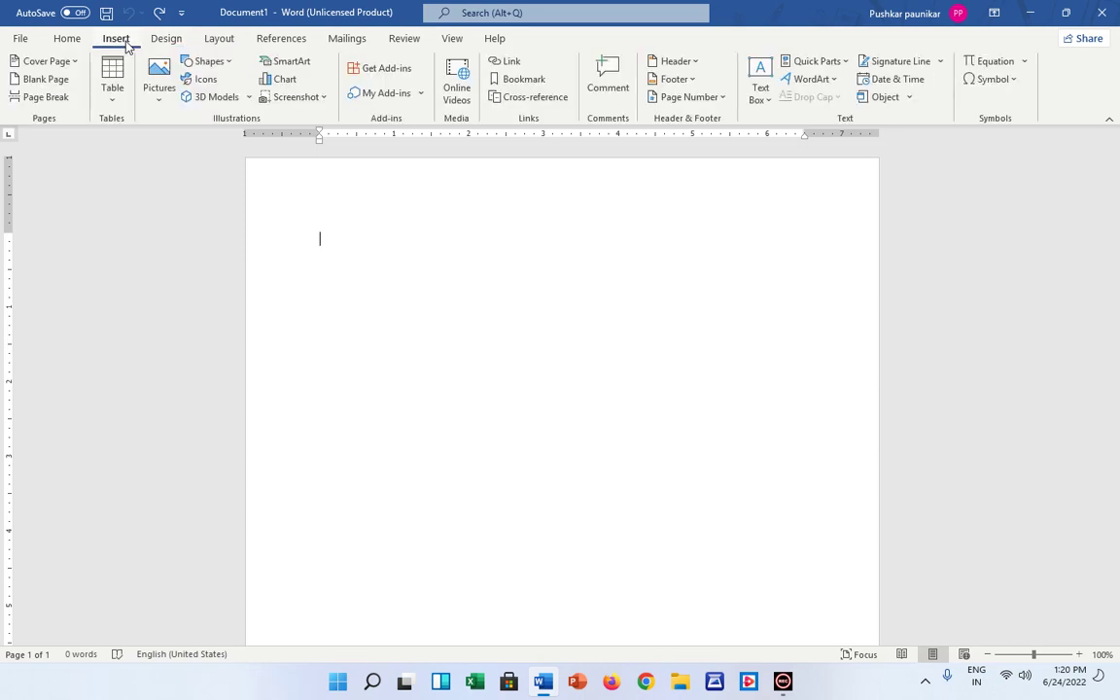
{"action": "left_click", "coordinate": [205, 80]}
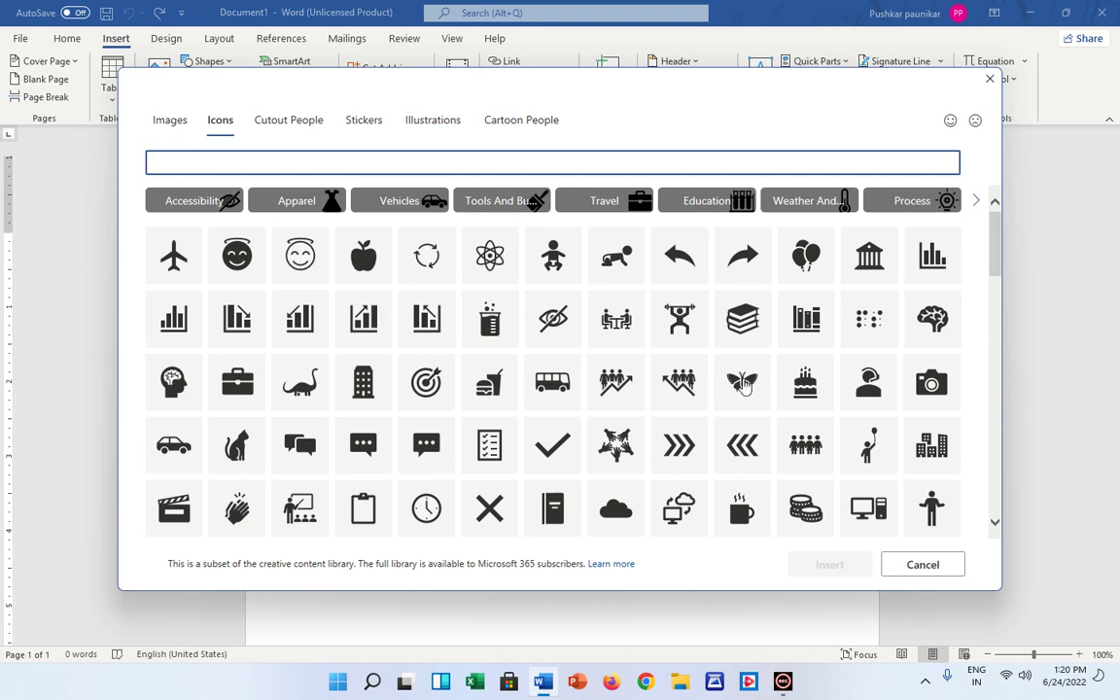
Scroll down and back up through the stock images gallery
{"action": "scroll", "coordinate": [589, 388], "scroll_direction": "down", "scroll_amount": 3}
{"action": "scroll", "coordinate": [589, 388], "scroll_direction": "down", "scroll_amount": 2}
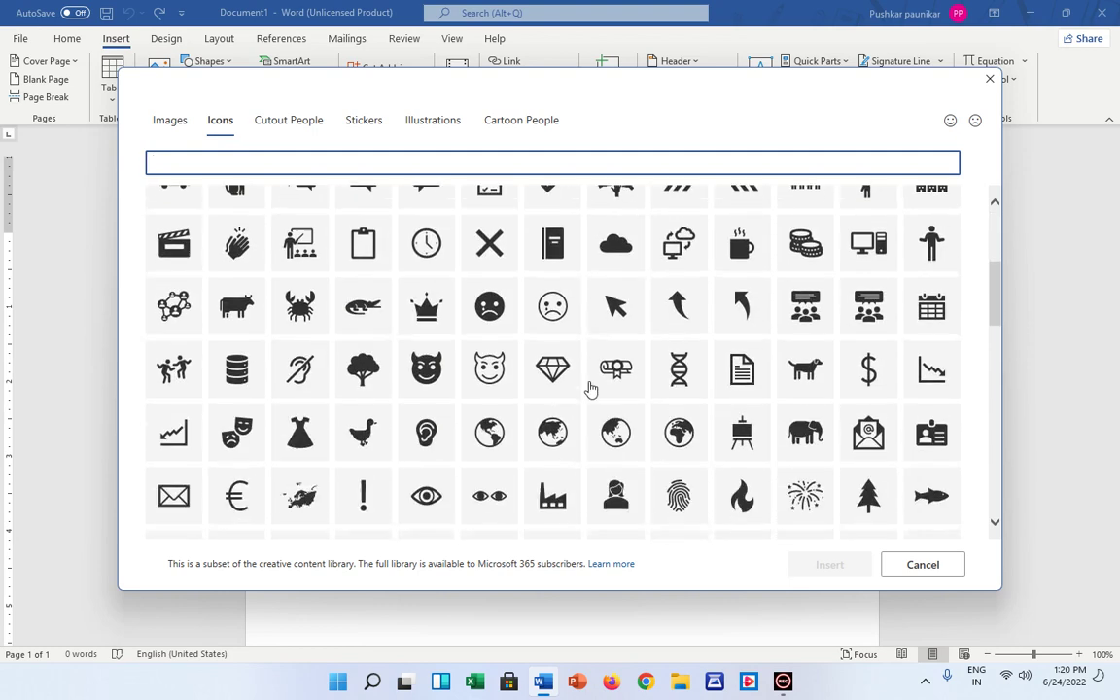
{"action": "scroll", "coordinate": [589, 388], "scroll_direction": "down", "scroll_amount": 2}
{"action": "scroll", "coordinate": [589, 383], "scroll_direction": "down", "scroll_amount": 6}
{"action": "scroll", "coordinate": [589, 381], "scroll_direction": "down", "scroll_amount": 5}
{"action": "scroll", "coordinate": [589, 381], "scroll_direction": "down", "scroll_amount": 3}
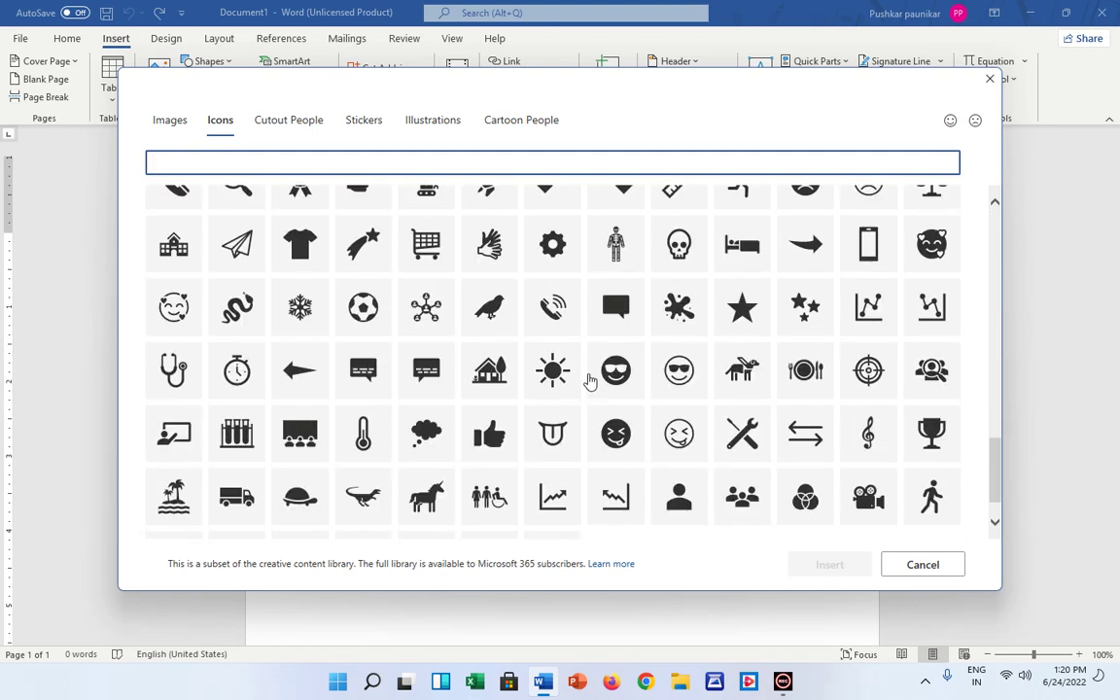
{"action": "scroll", "coordinate": [589, 381], "scroll_direction": "down", "scroll_amount": 1}
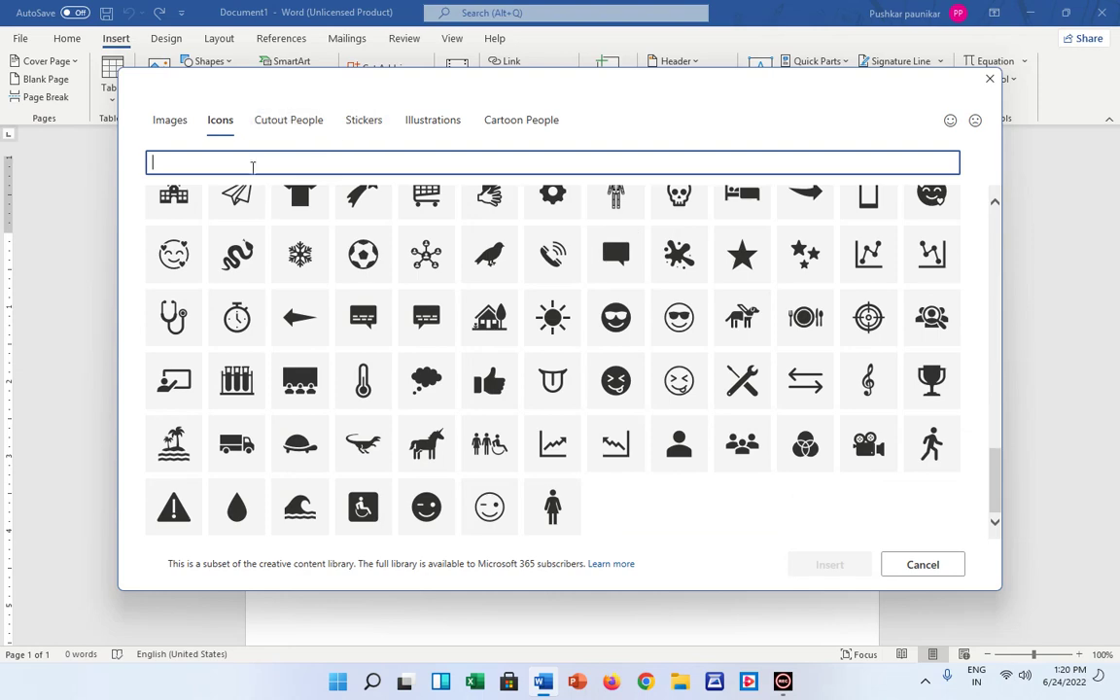
{"action": "scroll", "coordinate": [302, 260], "scroll_direction": "up", "scroll_amount": 1}
{"action": "scroll", "coordinate": [304, 238], "scroll_direction": "up", "scroll_amount": 5}
{"action": "scroll", "coordinate": [304, 239], "scroll_direction": "up", "scroll_amount": 4}
{"action": "scroll", "coordinate": [304, 238], "scroll_direction": "up", "scroll_amount": 4}
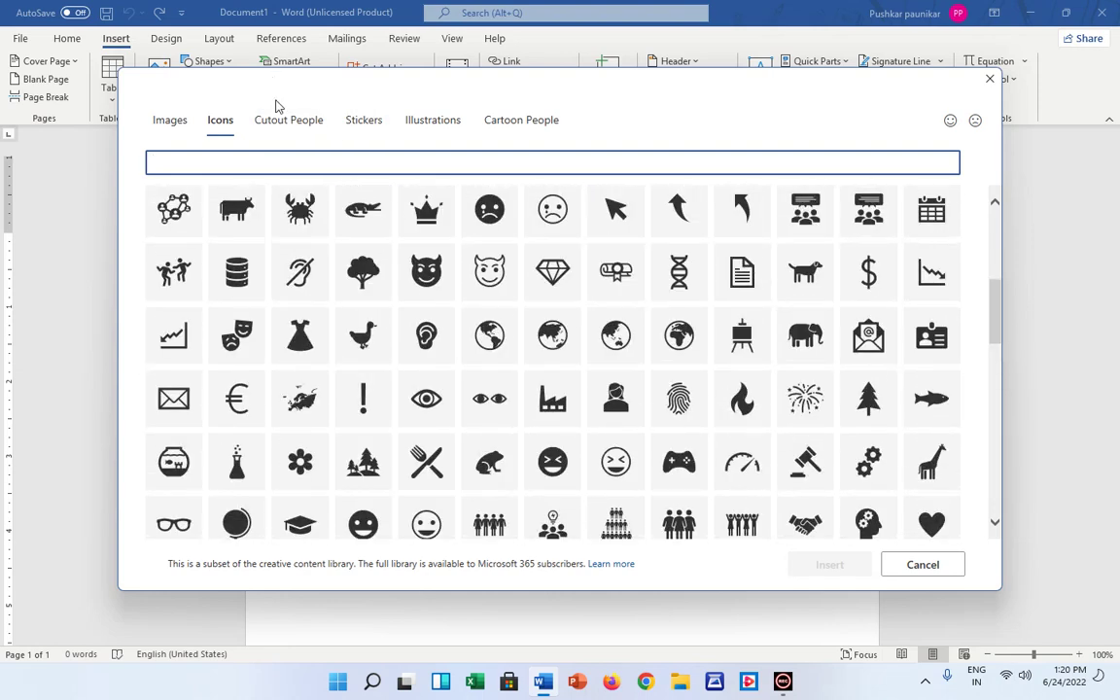
Browse Cutout People, then filter the Stickers collection to Pusheen and then Cat
{"action": "left_click", "coordinate": [281, 115]}
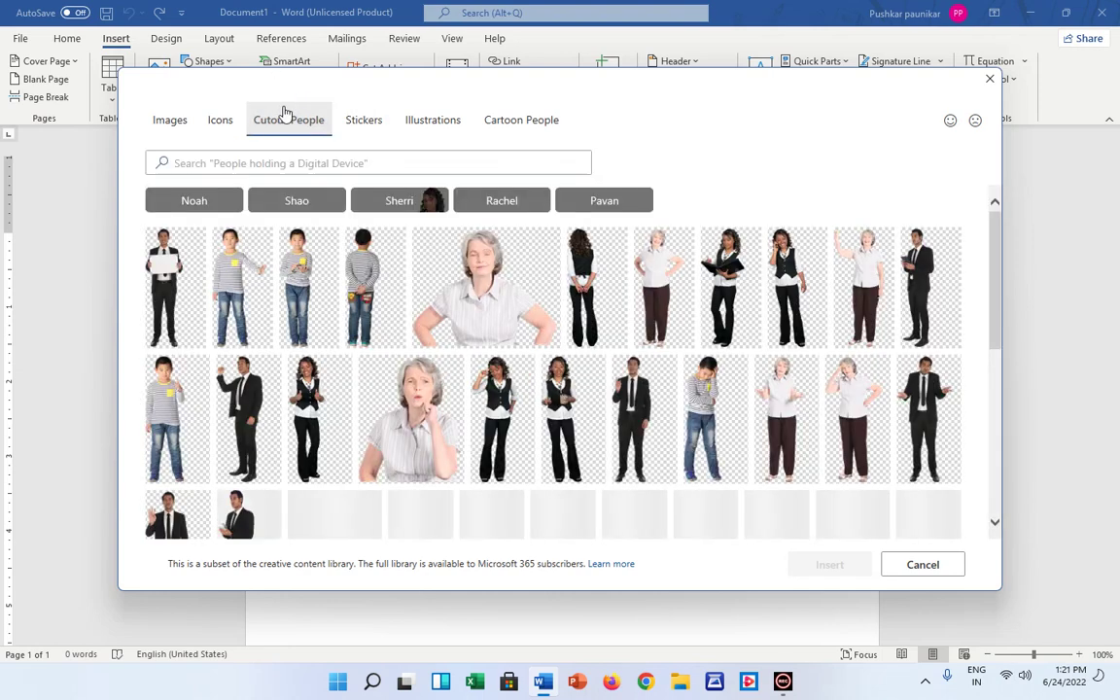
{"action": "scroll", "coordinate": [671, 321], "scroll_direction": "down", "scroll_amount": 3}
{"action": "scroll", "coordinate": [651, 330], "scroll_direction": "down", "scroll_amount": 3}
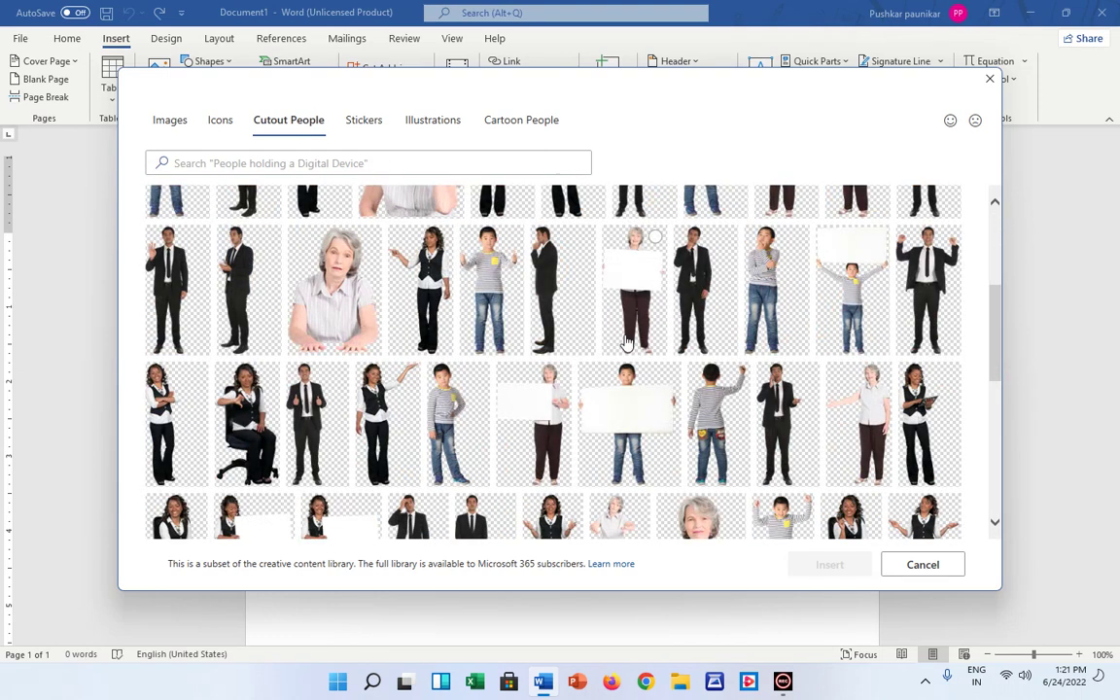
{"action": "scroll", "coordinate": [637, 335], "scroll_direction": "down", "scroll_amount": 3}
{"action": "scroll", "coordinate": [624, 339], "scroll_direction": "down", "scroll_amount": 3}
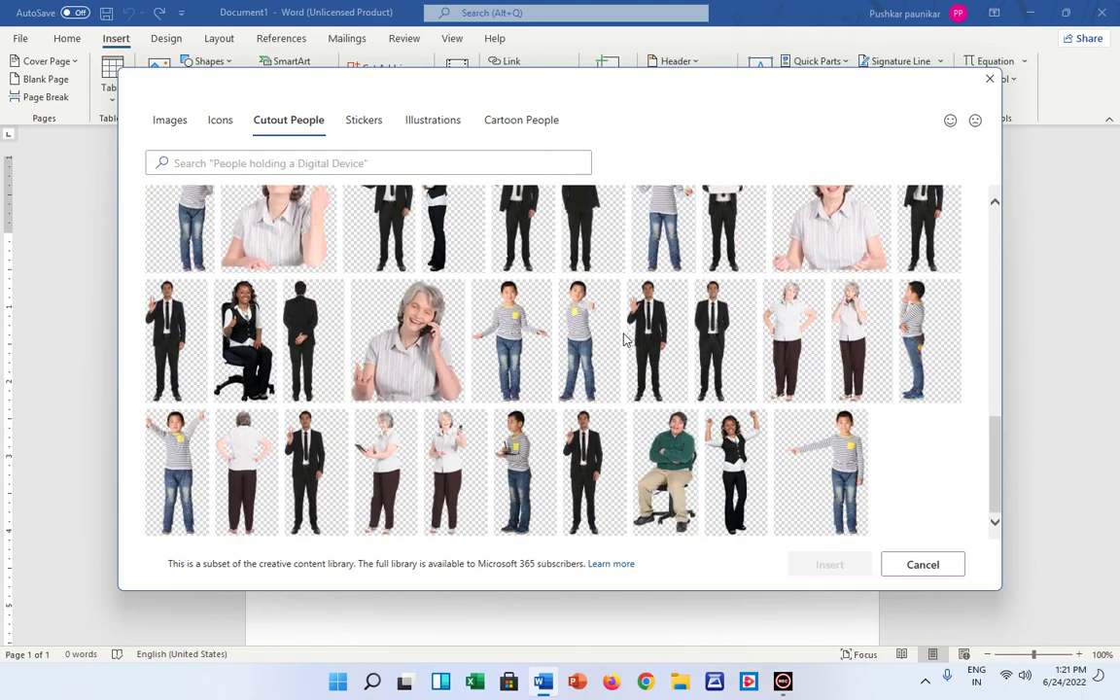
{"action": "left_click", "coordinate": [381, 124]}
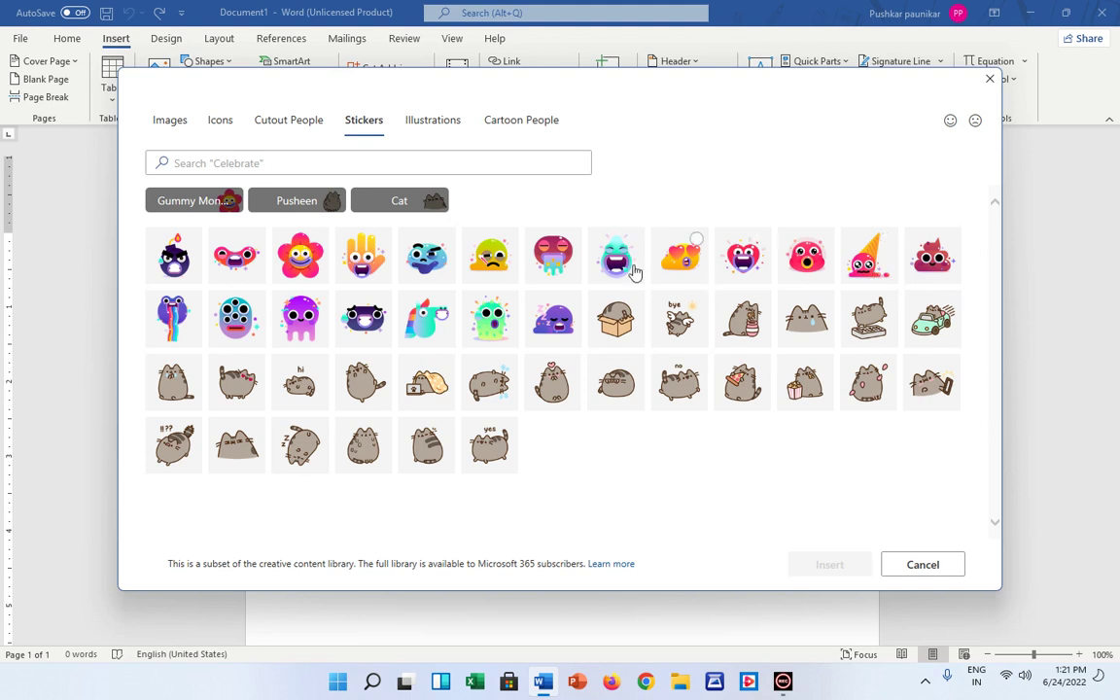
{"action": "left_click", "coordinate": [299, 201]}
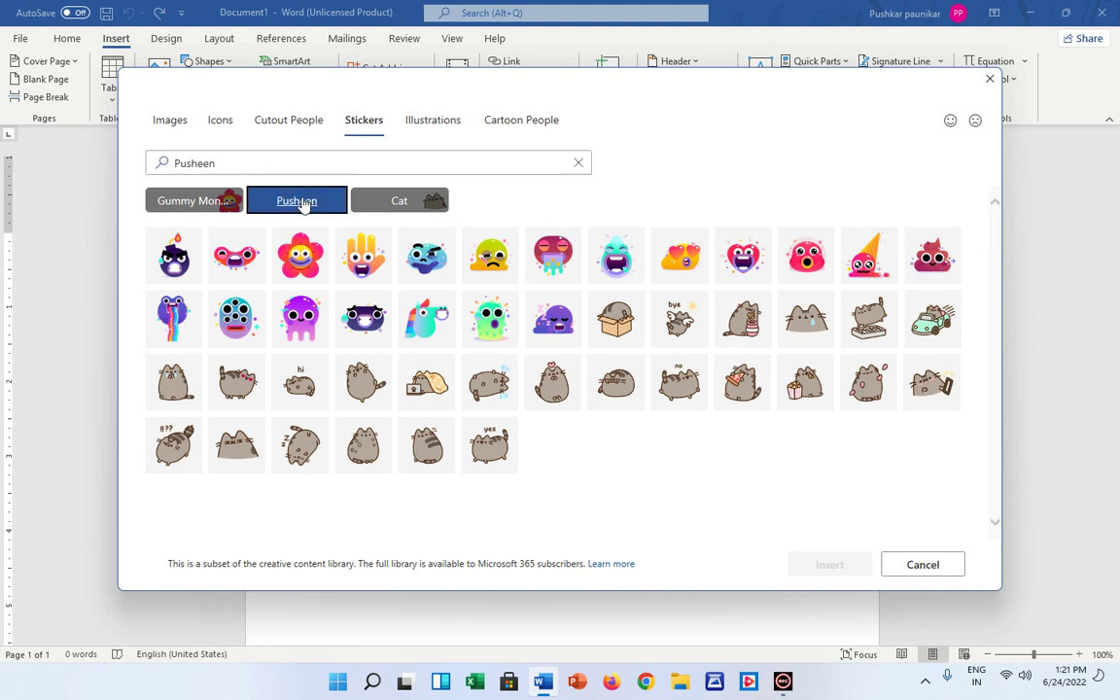
{"action": "left_click", "coordinate": [374, 201]}
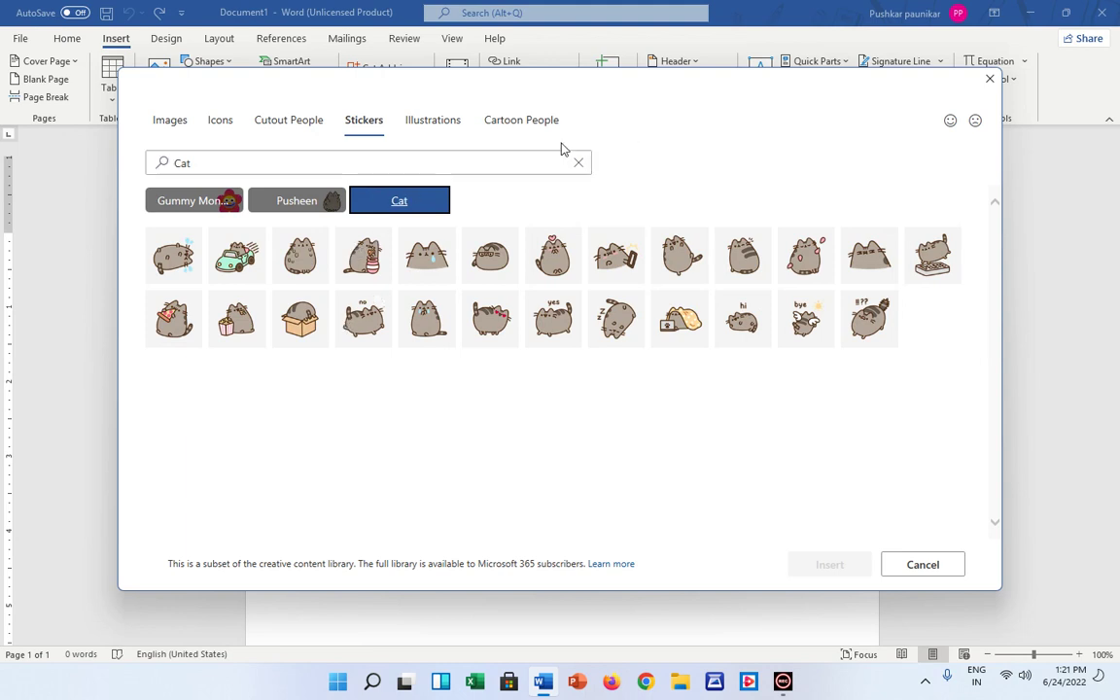
In Cartoon People, pick the short-haired head and a cartoon face
{"action": "left_click", "coordinate": [531, 126]}
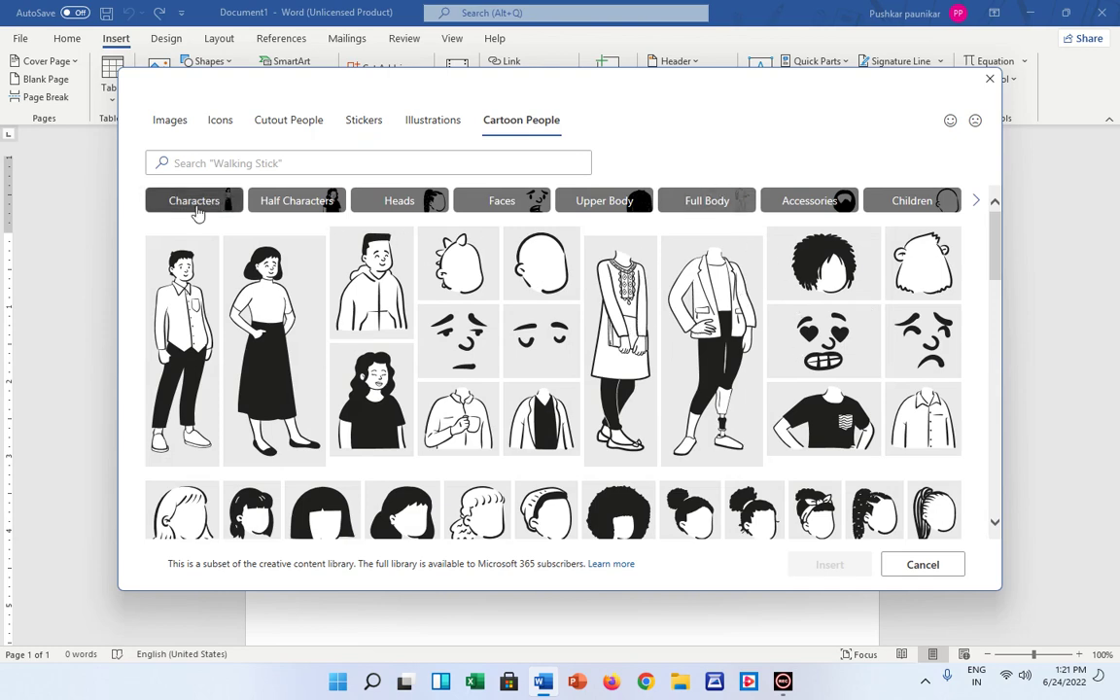
{"action": "scroll", "coordinate": [591, 319], "scroll_direction": "down", "scroll_amount": 5}
{"action": "scroll", "coordinate": [591, 319], "scroll_direction": "down", "scroll_amount": 5}
{"action": "scroll", "coordinate": [591, 319], "scroll_direction": "up", "scroll_amount": 3}
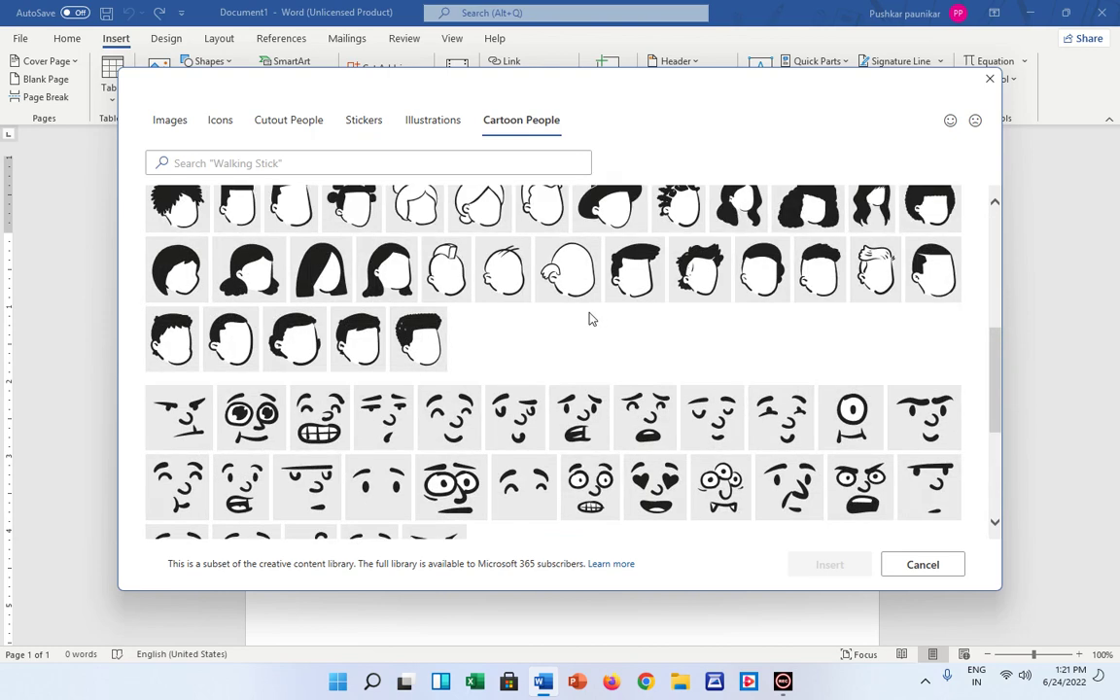
{"action": "scroll", "coordinate": [591, 319], "scroll_direction": "up", "scroll_amount": 2}
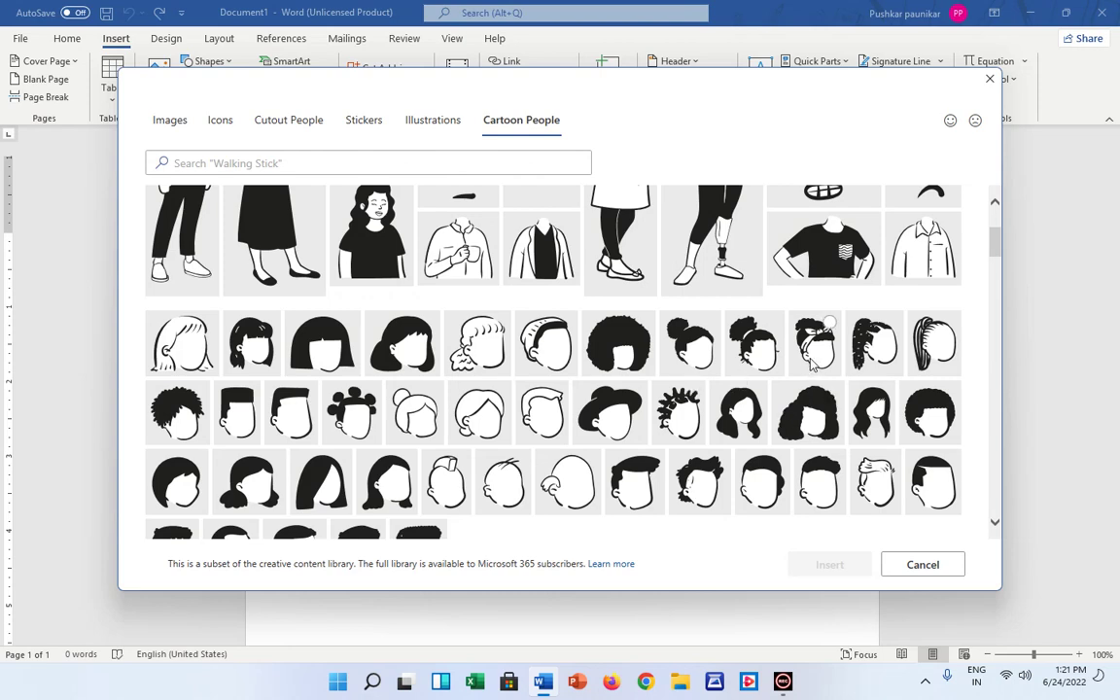
{"action": "scroll", "coordinate": [814, 359], "scroll_direction": "down", "scroll_amount": 3}
{"action": "scroll", "coordinate": [713, 327], "scroll_direction": "down", "scroll_amount": 3}
{"action": "scroll", "coordinate": [568, 438], "scroll_direction": "down", "scroll_amount": 3}
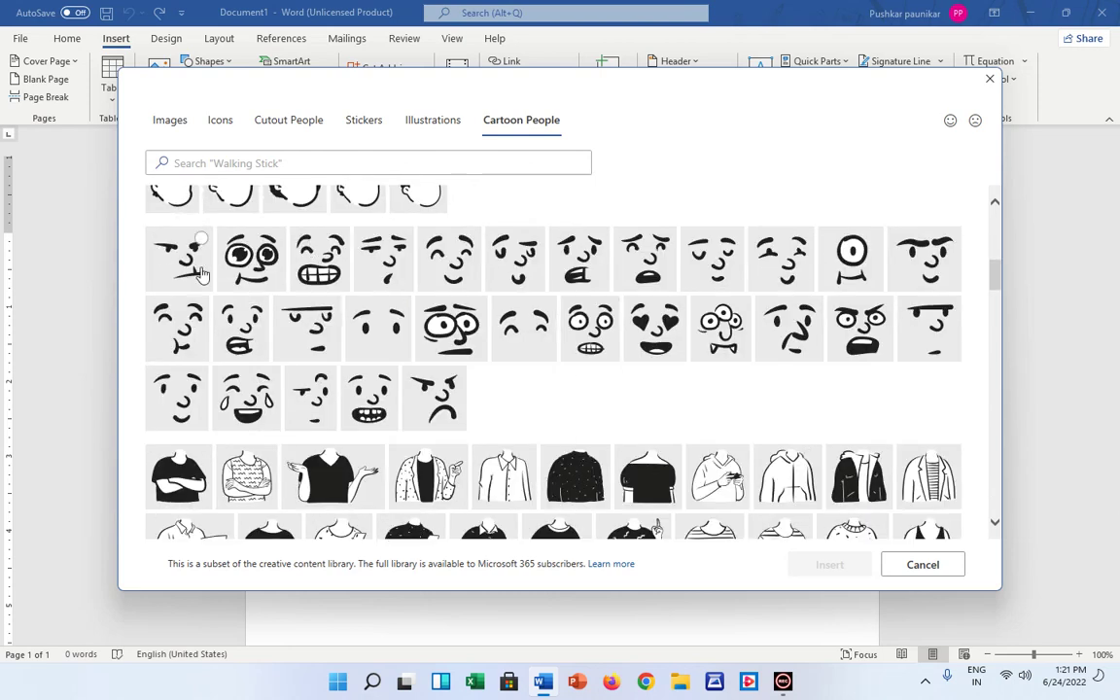
{"action": "scroll", "coordinate": [457, 372], "scroll_direction": "up", "scroll_amount": 2}
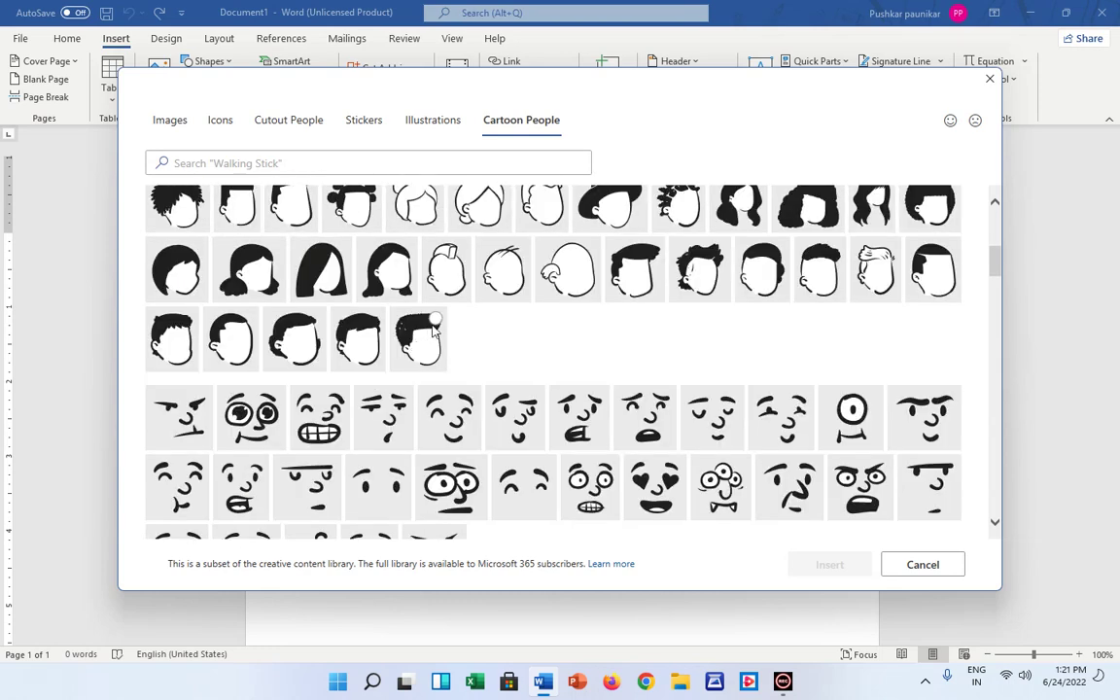
{"action": "left_click", "coordinate": [434, 330]}
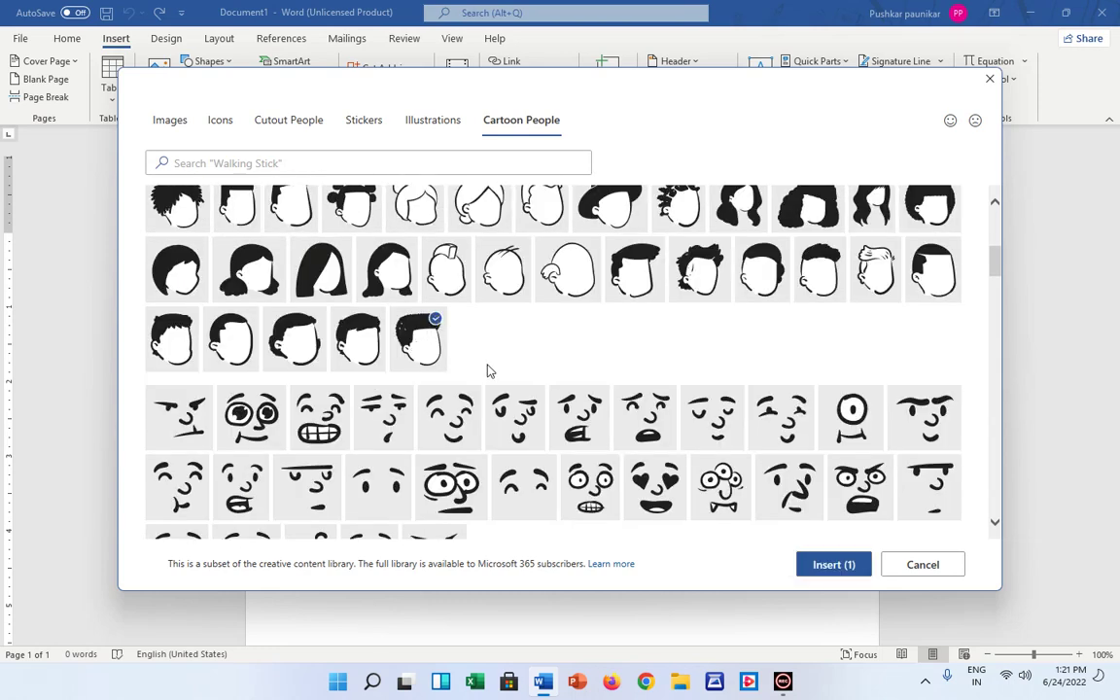
{"action": "left_click", "coordinate": [580, 415]}
Scroll further and add the open-jacket standing figure, making four picks
{"action": "scroll", "coordinate": [579, 416], "scroll_direction": "down", "scroll_amount": 5}
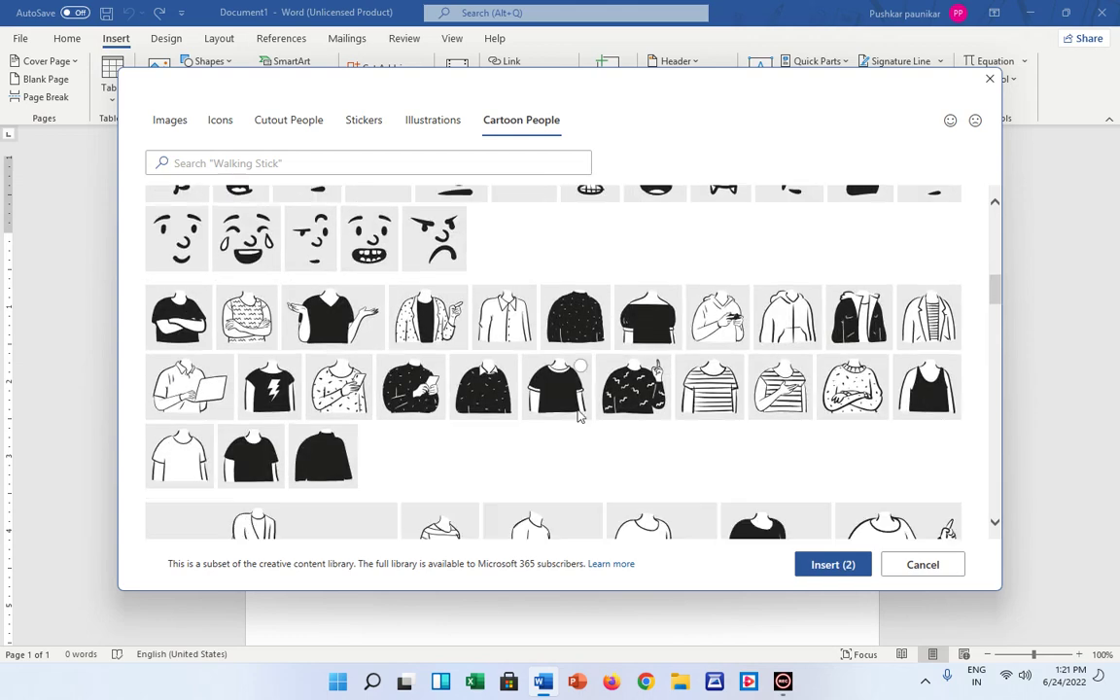
{"action": "scroll", "coordinate": [578, 415], "scroll_direction": "down", "scroll_amount": 1}
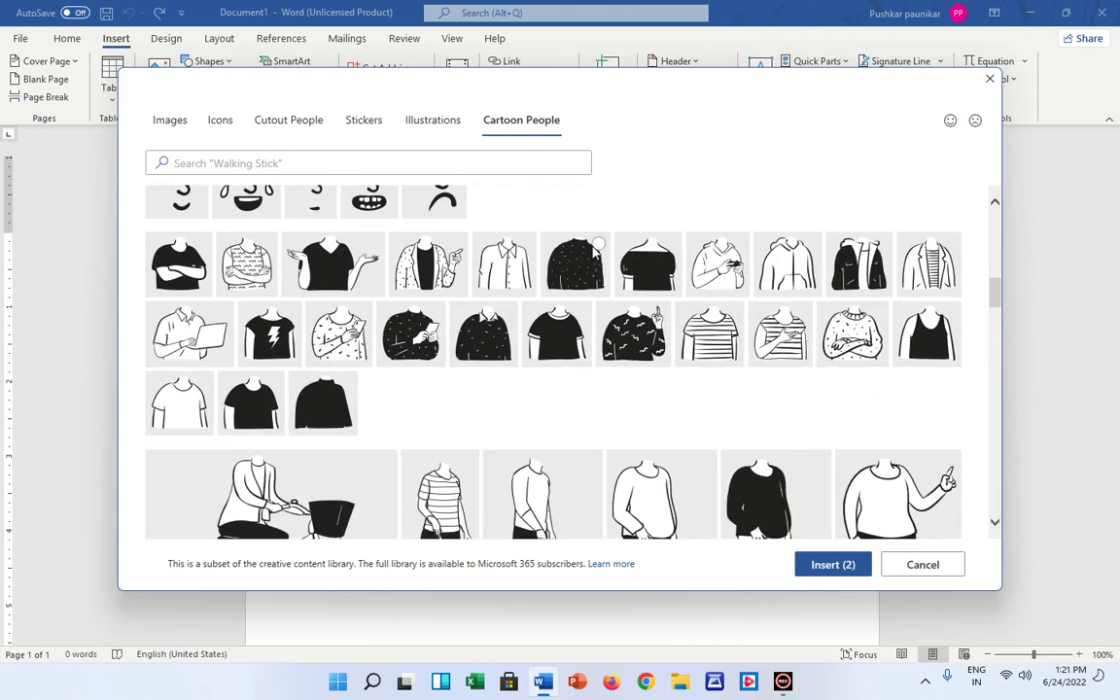
{"action": "scroll", "coordinate": [583, 418], "scroll_direction": "down", "scroll_amount": 3}
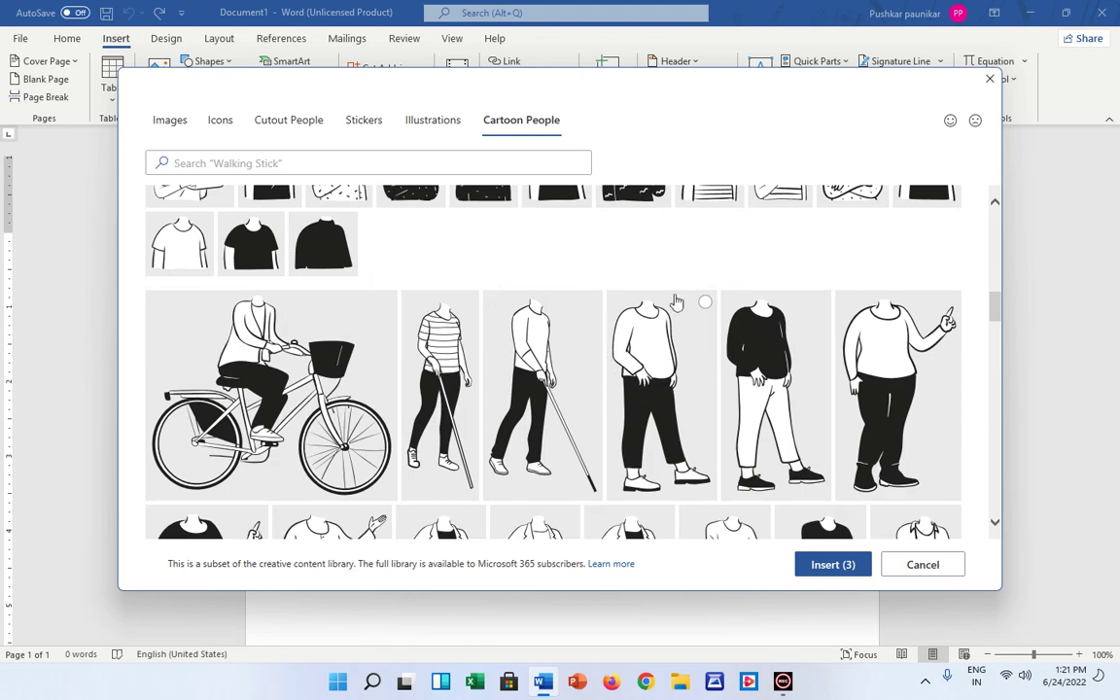
{"action": "scroll", "coordinate": [525, 374], "scroll_direction": "down", "scroll_amount": 1}
{"action": "scroll", "coordinate": [525, 374], "scroll_direction": "down", "scroll_amount": 2}
{"action": "scroll", "coordinate": [525, 374], "scroll_direction": "down", "scroll_amount": 2}
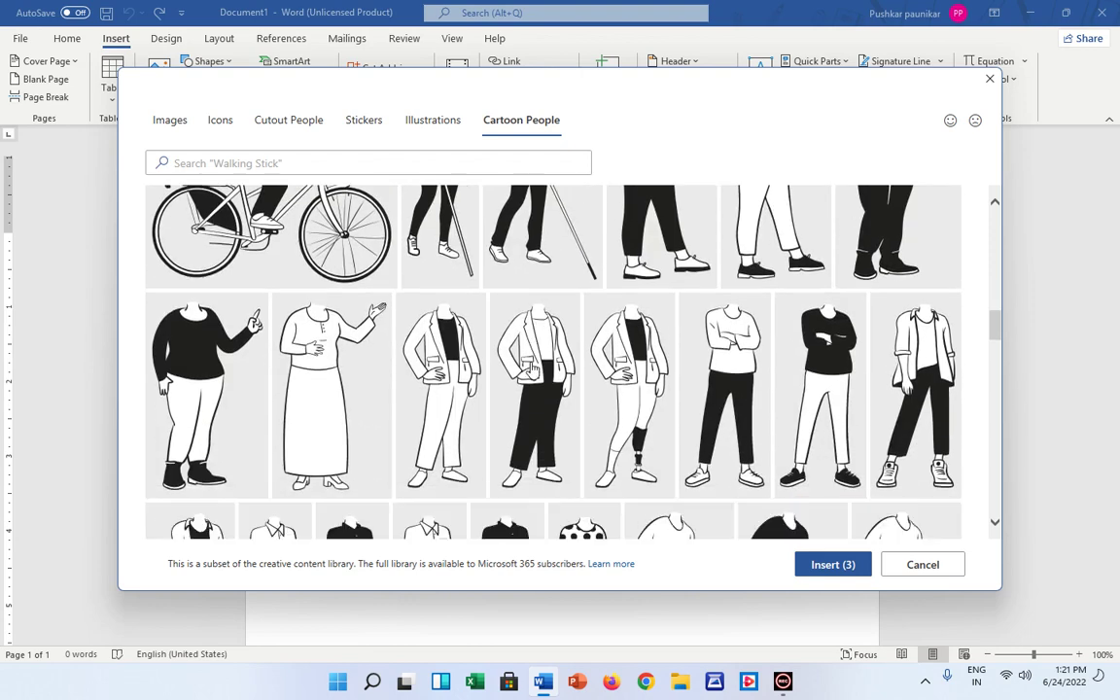
{"action": "scroll", "coordinate": [477, 341], "scroll_direction": "up", "scroll_amount": 3}
{"action": "scroll", "coordinate": [444, 339], "scroll_direction": "up", "scroll_amount": 3}
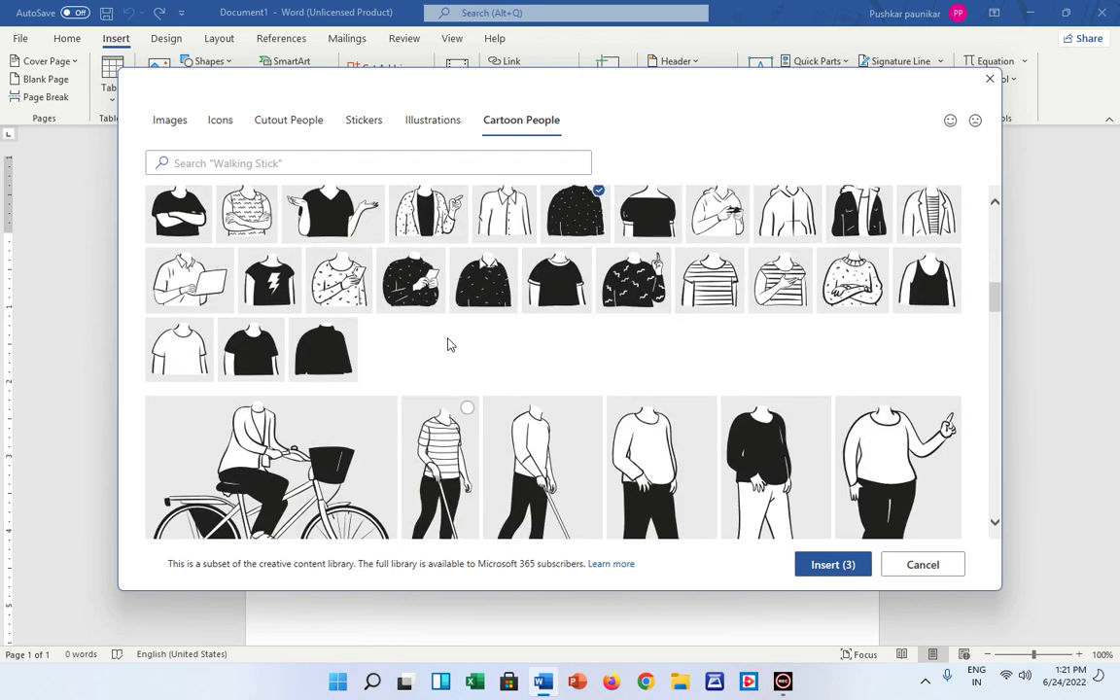
{"action": "scroll", "coordinate": [448, 346], "scroll_direction": "down", "scroll_amount": 1}
{"action": "scroll", "coordinate": [389, 355], "scroll_direction": "down", "scroll_amount": 2}
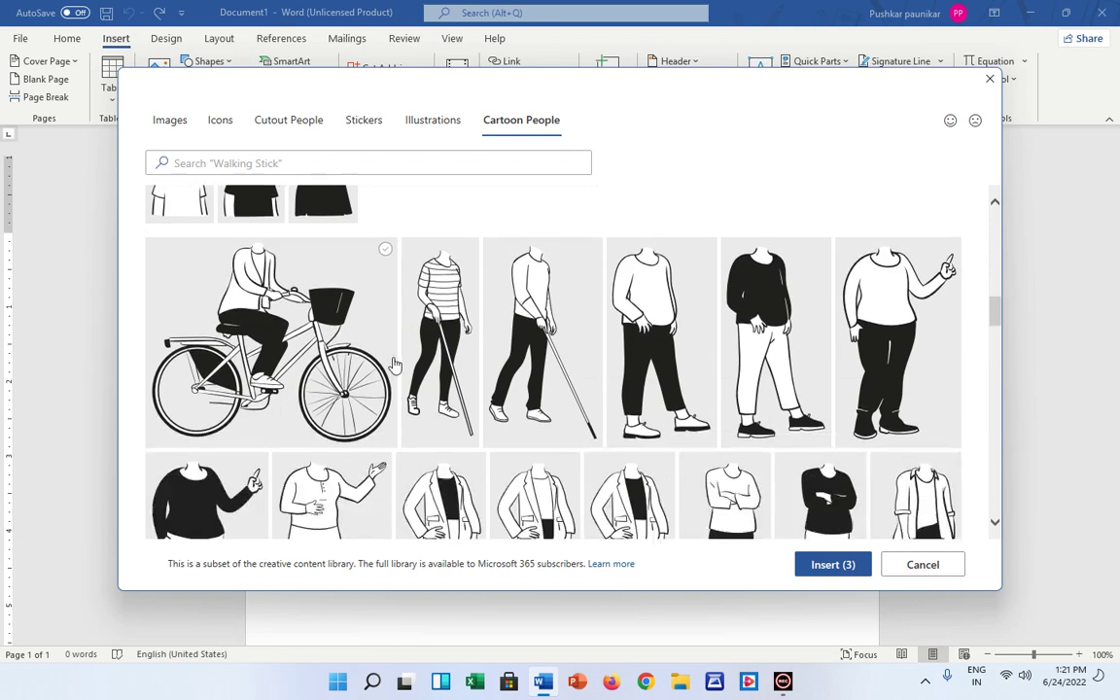
{"action": "scroll", "coordinate": [397, 367], "scroll_direction": "down", "scroll_amount": 2}
{"action": "scroll", "coordinate": [398, 371], "scroll_direction": "down", "scroll_amount": 1}
{"action": "scroll", "coordinate": [400, 370], "scroll_direction": "down", "scroll_amount": 3}
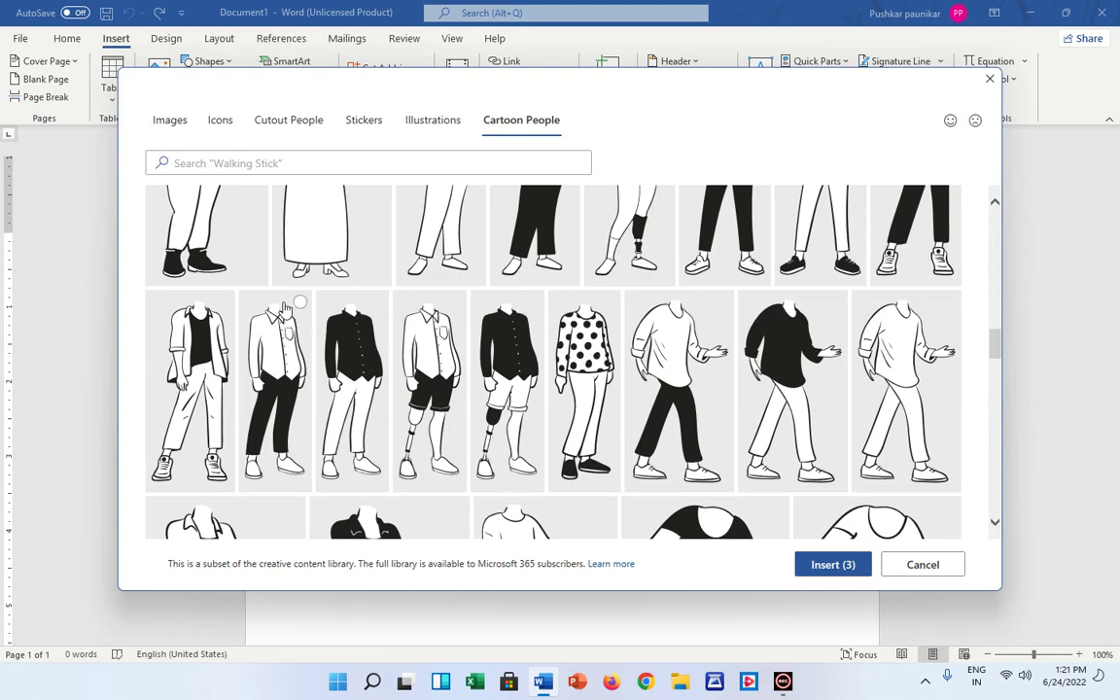
{"action": "left_click", "coordinate": [223, 301]}
{"action": "scroll", "coordinate": [520, 429], "scroll_direction": "down", "scroll_amount": 5}
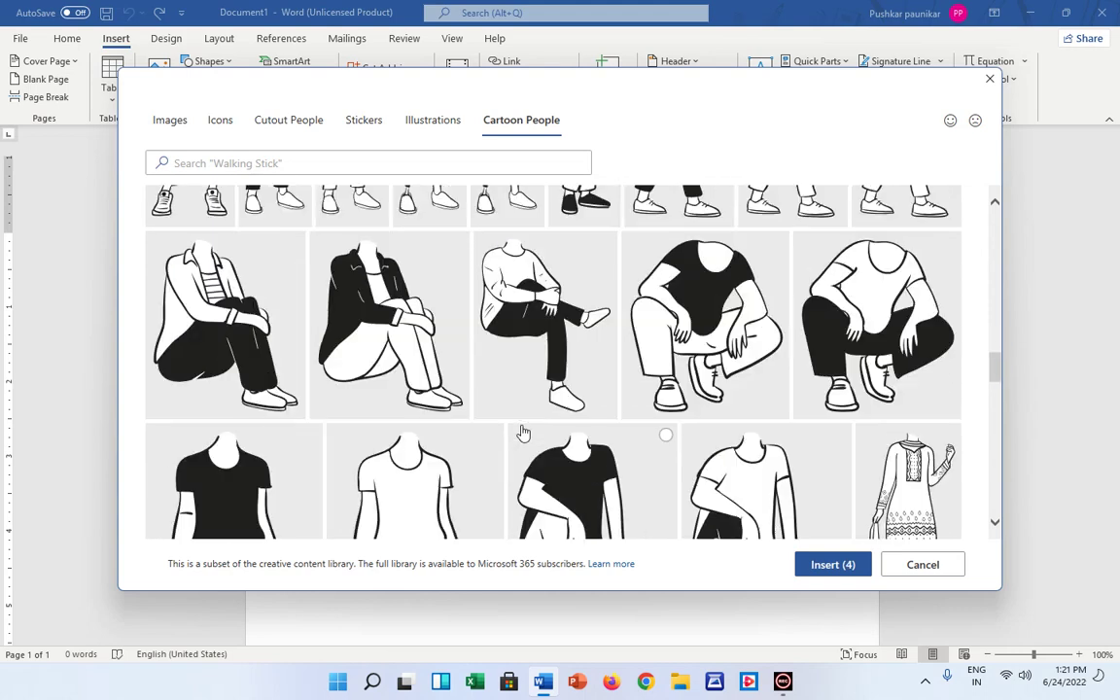
{"action": "scroll", "coordinate": [520, 430], "scroll_direction": "down", "scroll_amount": 5}
{"action": "scroll", "coordinate": [522, 431], "scroll_direction": "down", "scroll_amount": 5}
{"action": "scroll", "coordinate": [522, 431], "scroll_direction": "up", "scroll_amount": 1}
{"action": "scroll", "coordinate": [521, 427], "scroll_direction": "up", "scroll_amount": 3}
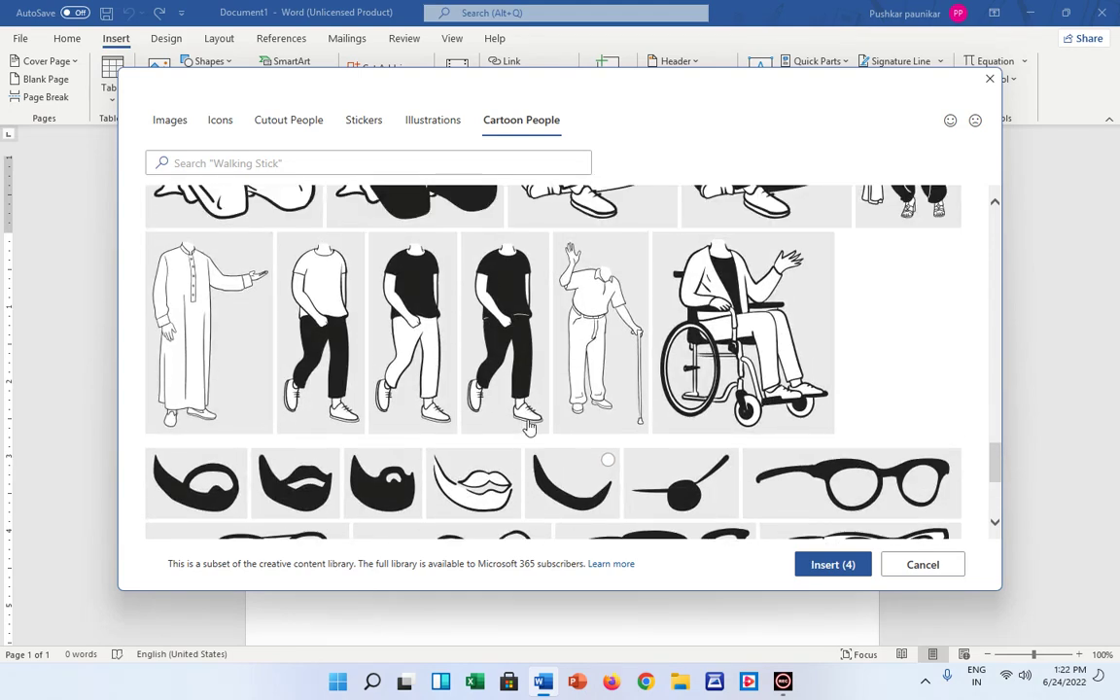
{"action": "scroll", "coordinate": [525, 423], "scroll_direction": "down", "scroll_amount": 1}
{"action": "scroll", "coordinate": [531, 416], "scroll_direction": "down", "scroll_amount": 2}
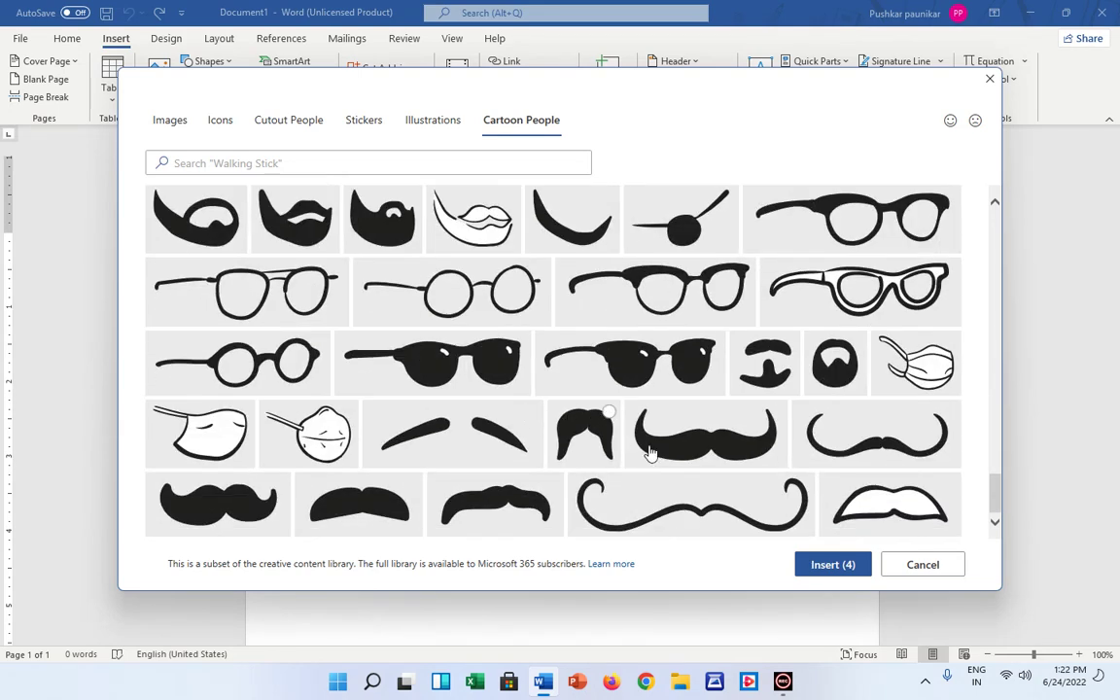
Insert the four cartoon pieces, dismiss the error, and select the figure and head
{"action": "left_click", "coordinate": [815, 566]}
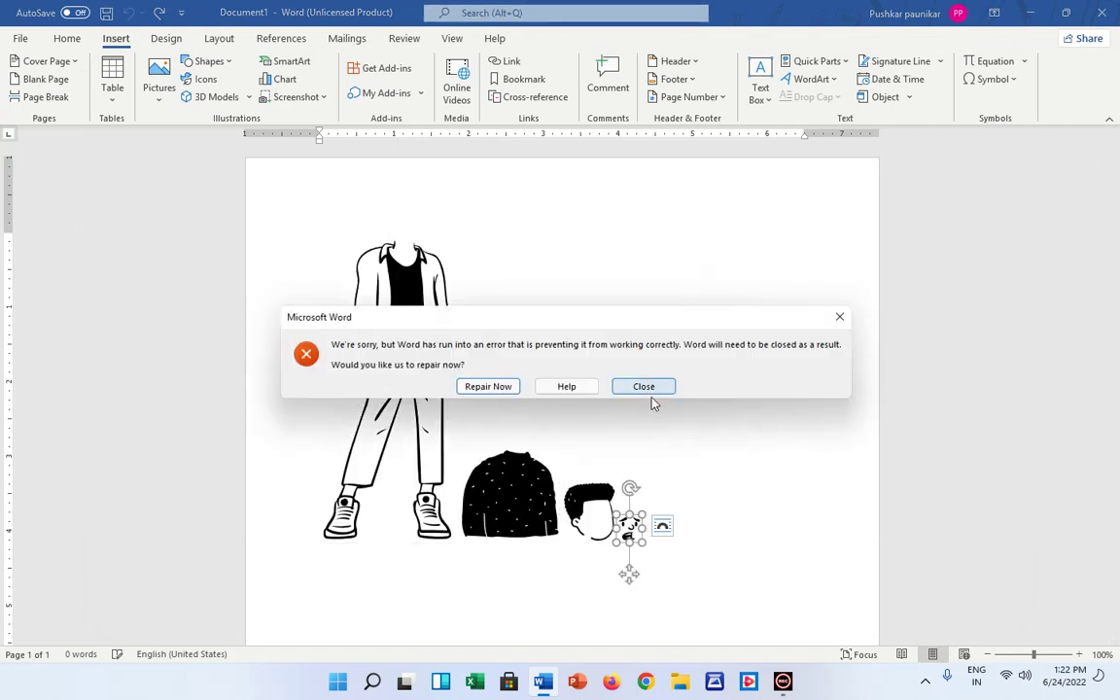
{"action": "left_click", "coordinate": [486, 386]}
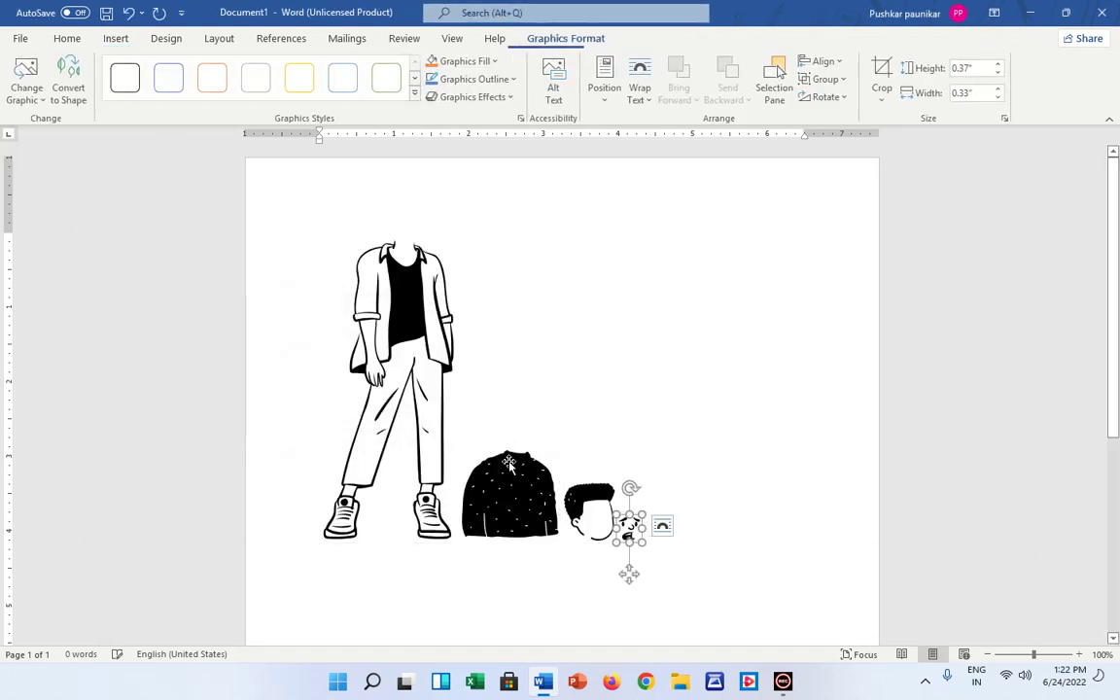
{"action": "left_click", "coordinate": [663, 325]}
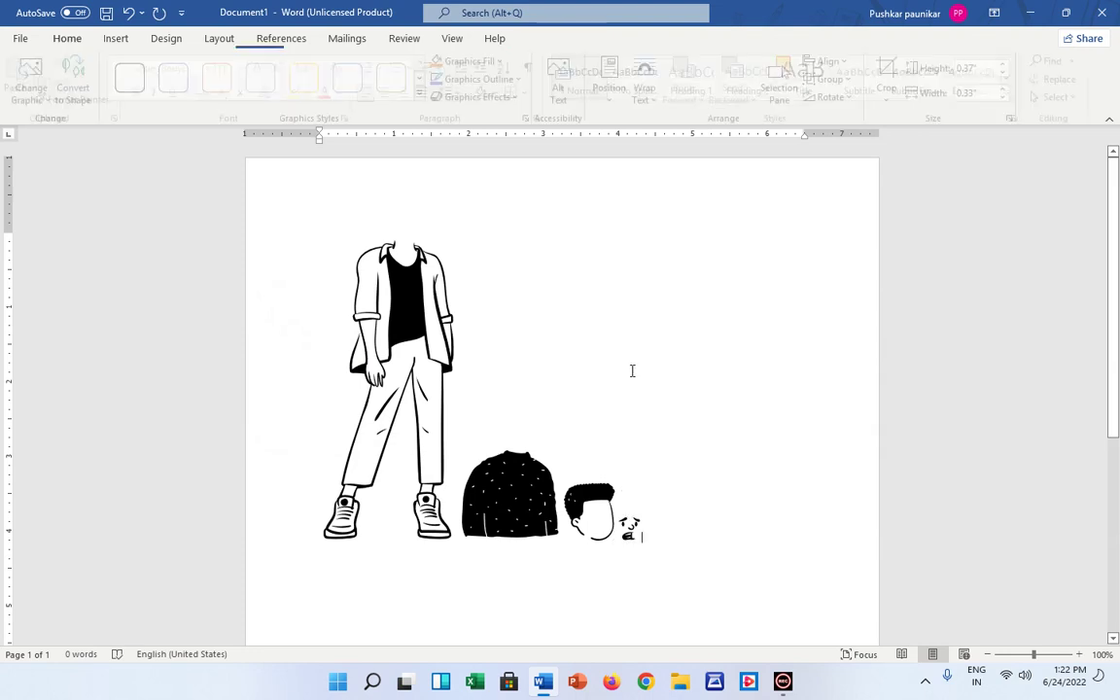
{"action": "left_click", "coordinate": [436, 352]}
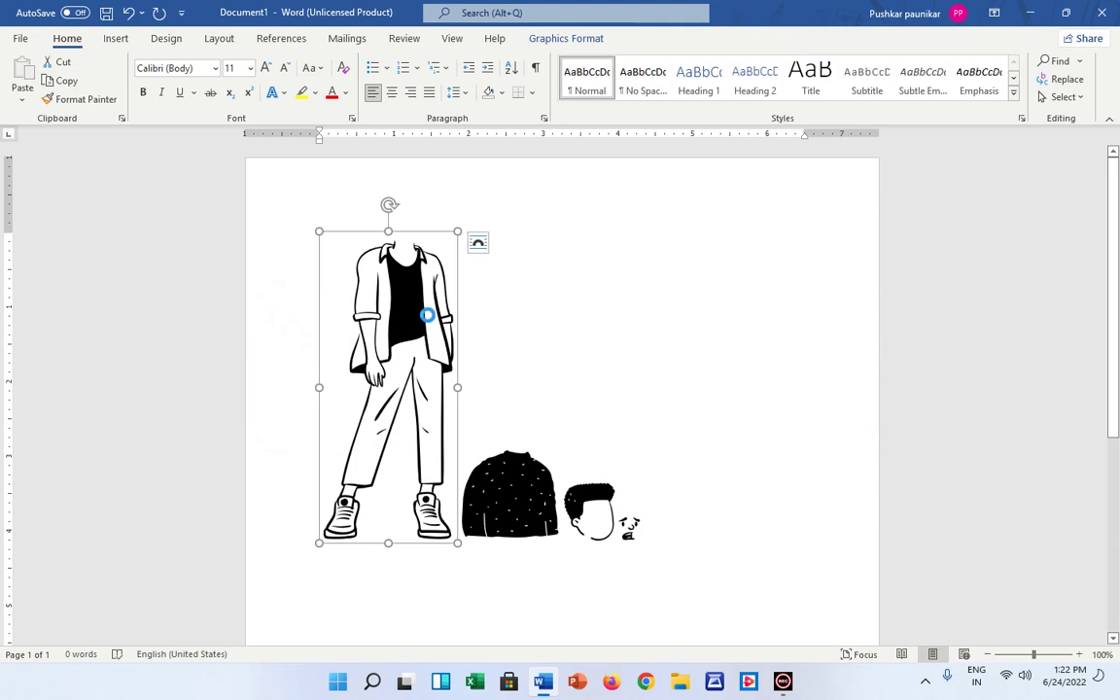
{"action": "left_click", "coordinate": [589, 493]}
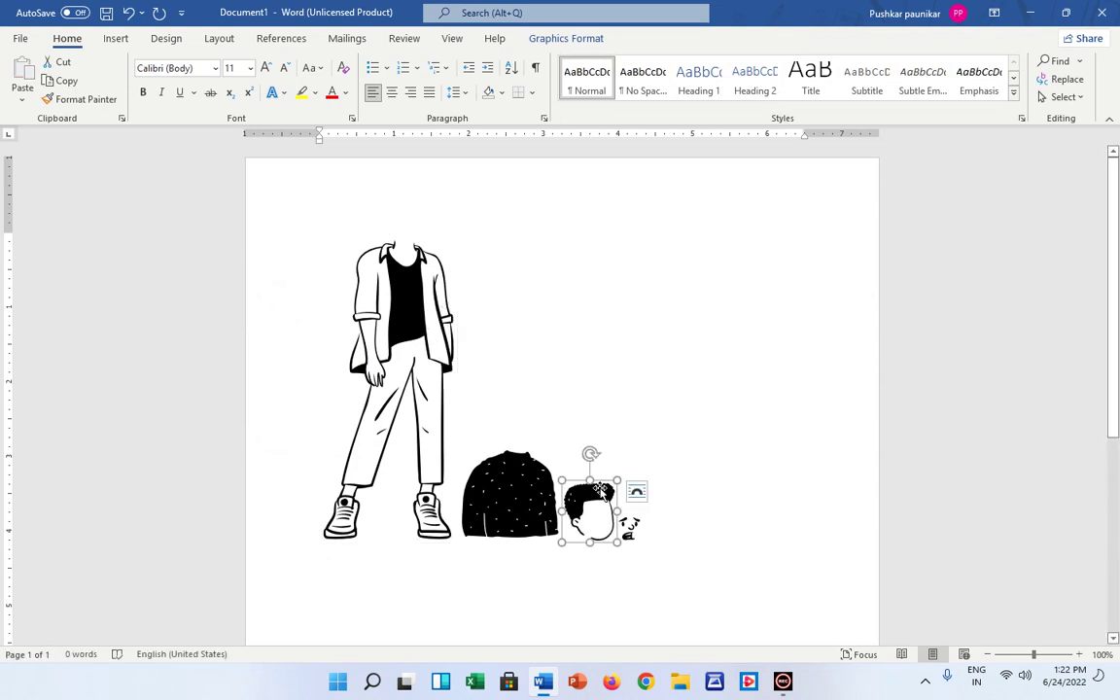
{"action": "right_click", "coordinate": [601, 491]}
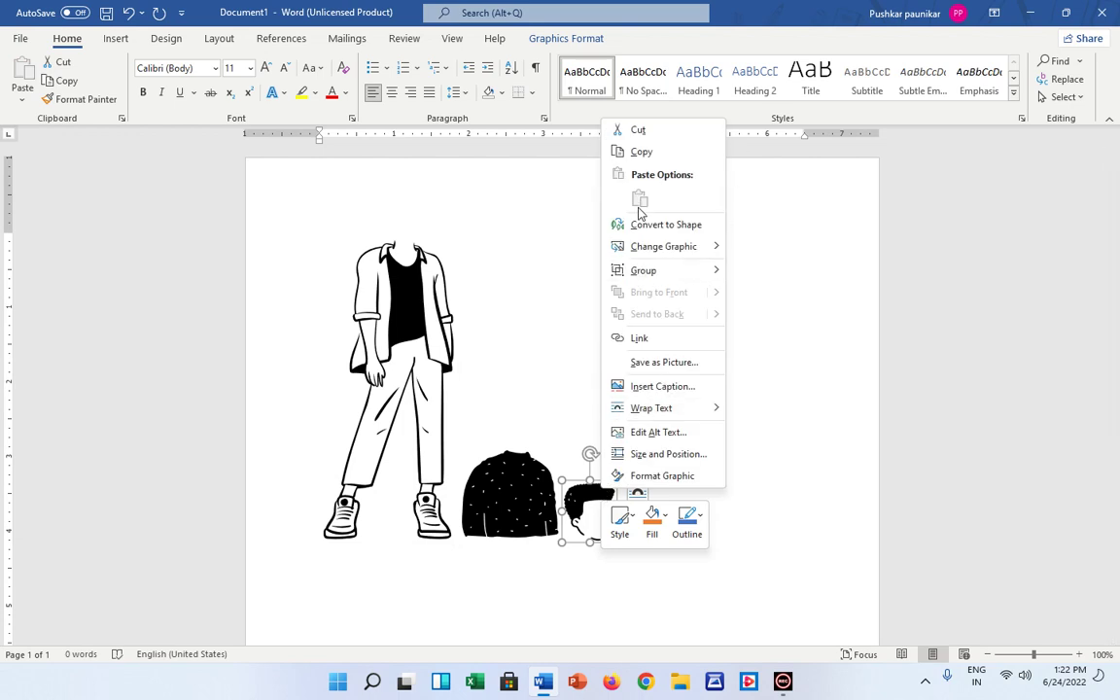
{"action": "left_click", "coordinate": [683, 363]}
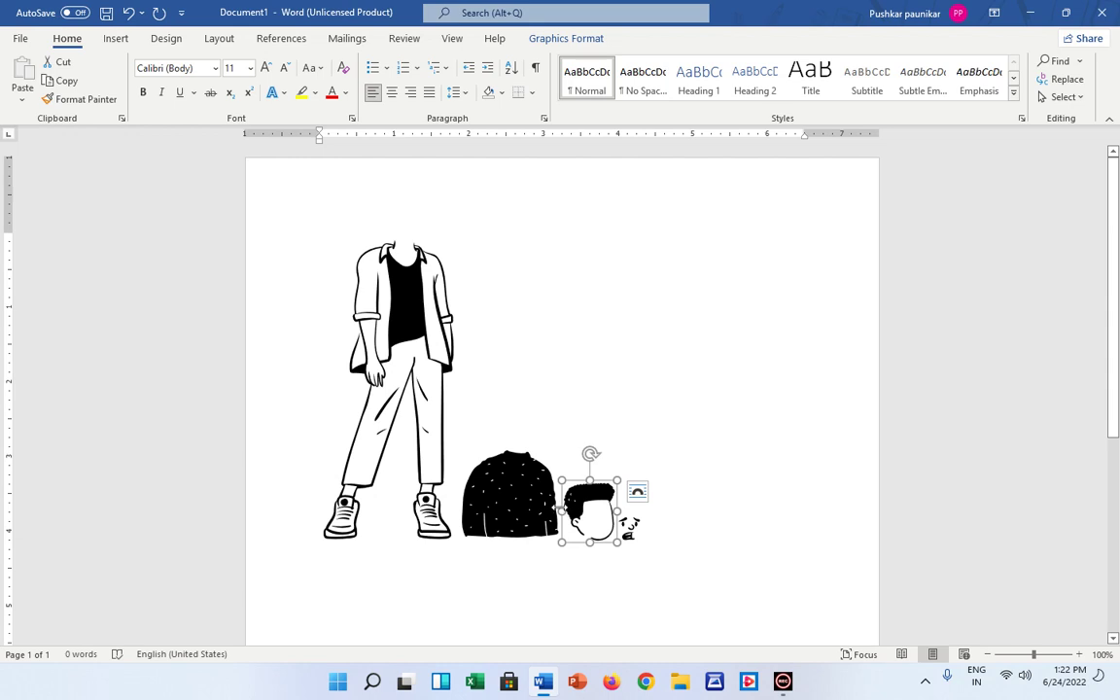
Resize the face image smaller and shift it up to sit beside the head
{"action": "left_click", "coordinate": [627, 530]}
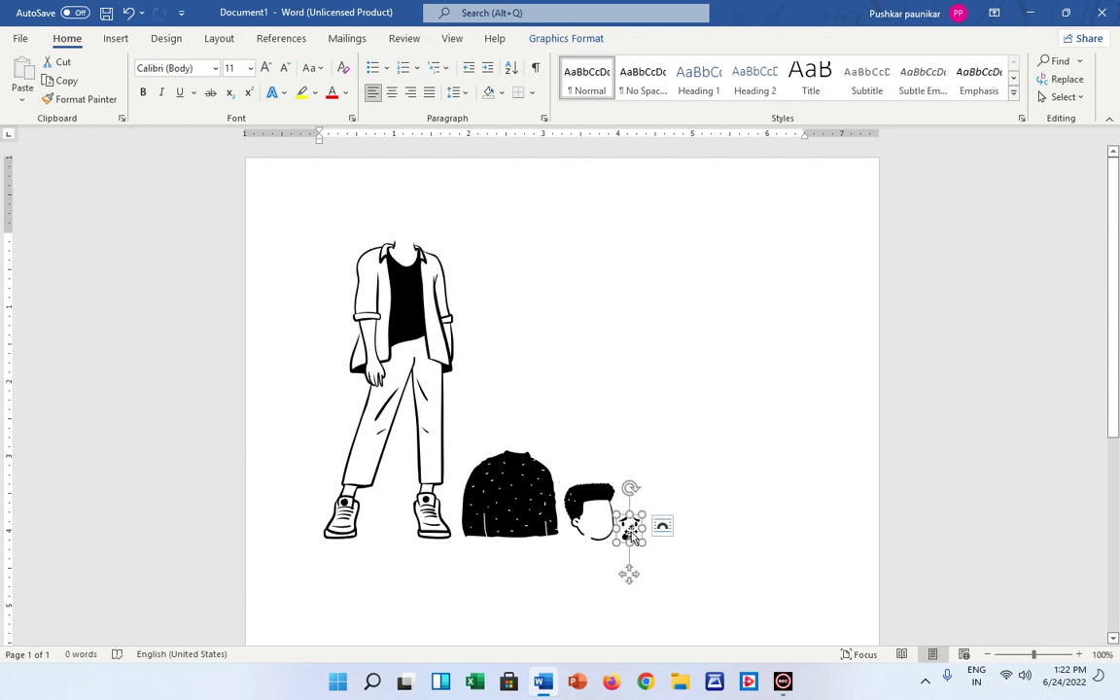
{"action": "left_click_drag", "start_coordinate": [643, 508], "coordinate": [894, 350]}
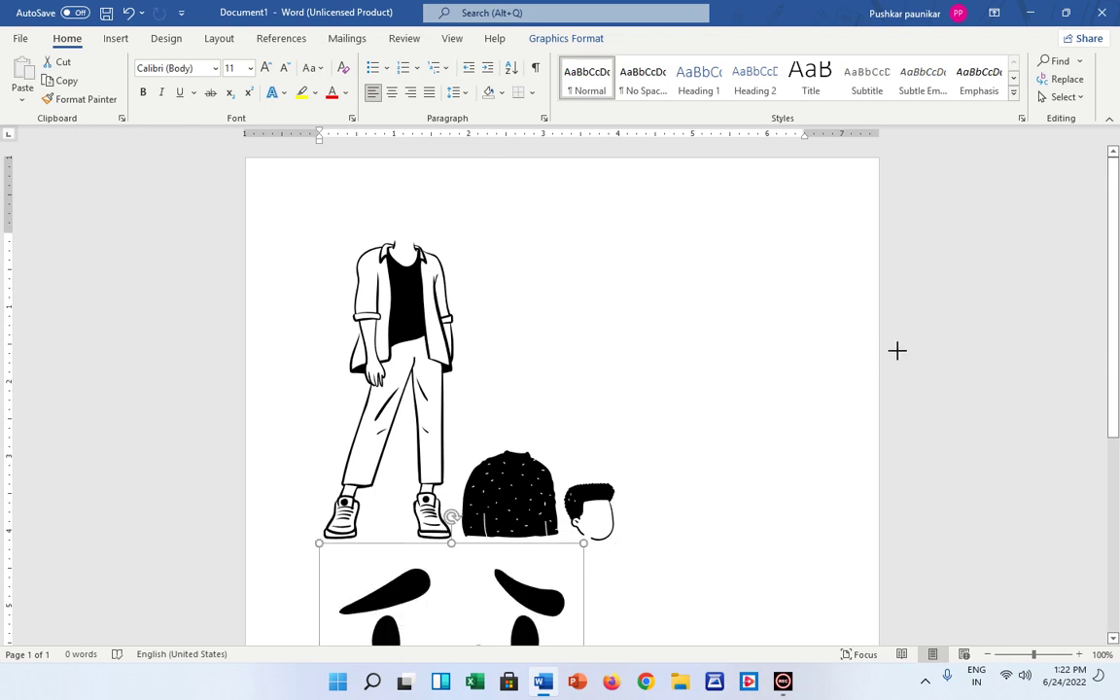
{"action": "left_click_drag", "start_coordinate": [505, 437], "coordinate": [444, 368]}
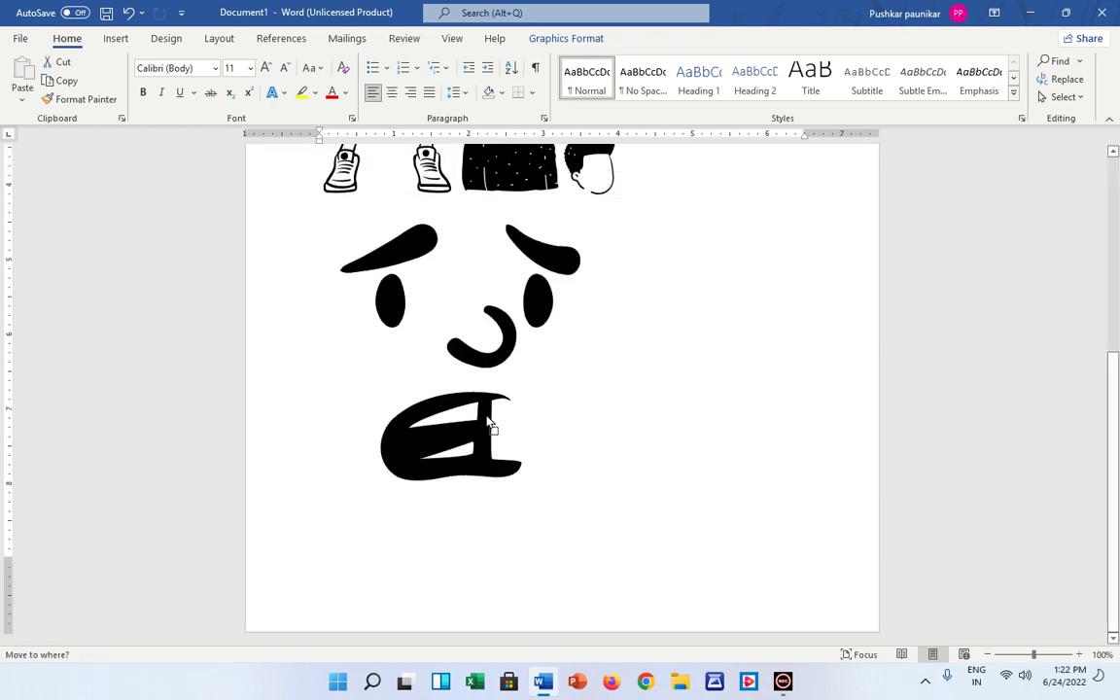
{"action": "left_click_drag", "start_coordinate": [599, 504], "coordinate": [533, 423]}
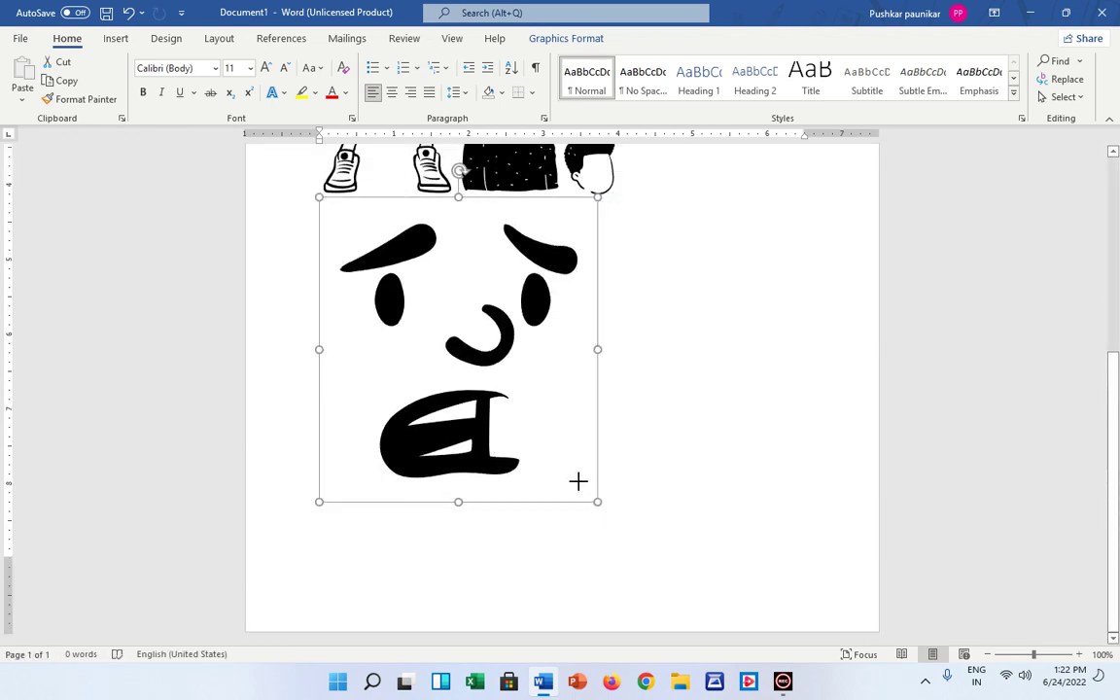
{"action": "scroll", "coordinate": [645, 460], "scroll_direction": "up", "scroll_amount": 6}
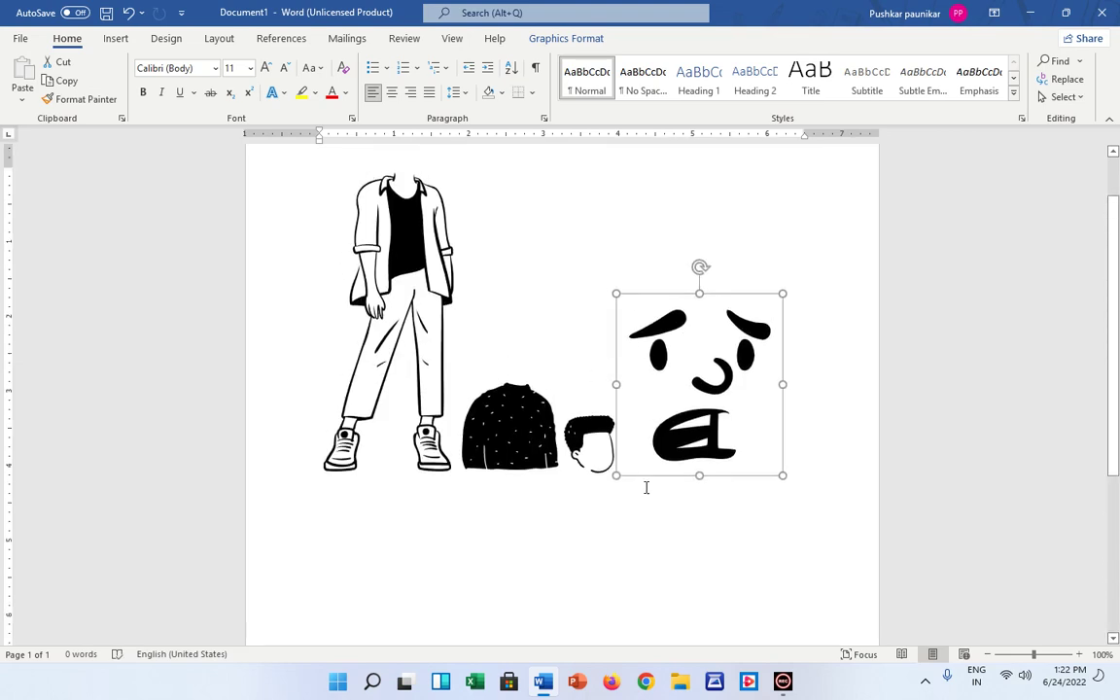
{"action": "left_click_drag", "start_coordinate": [325, 310], "coordinate": [680, 632]}
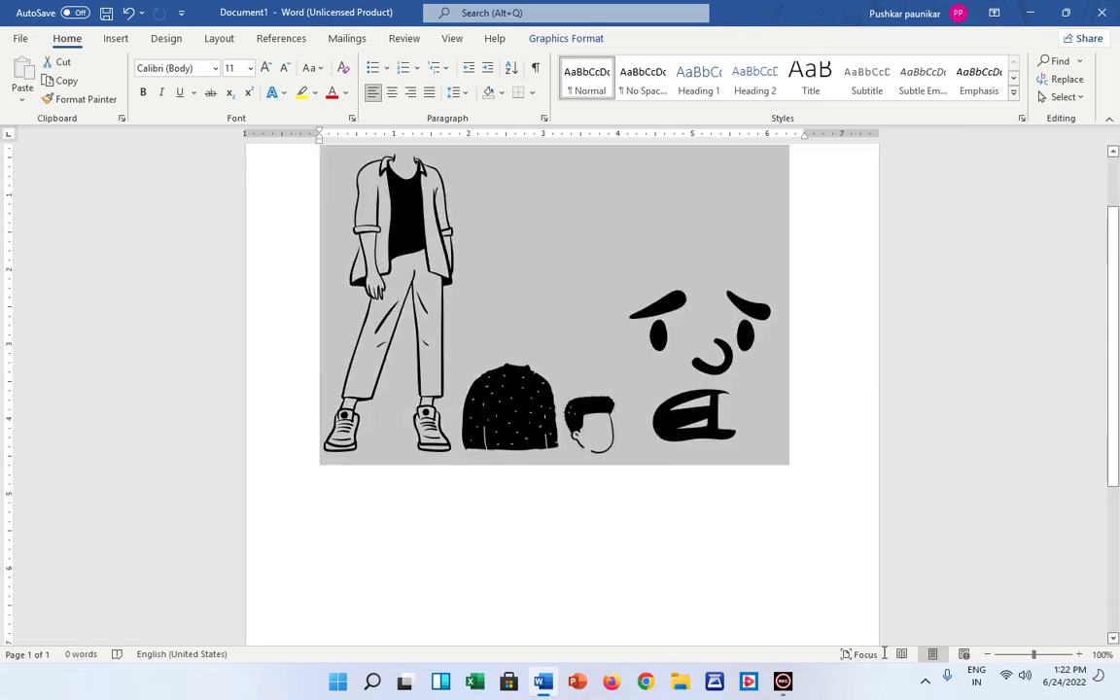
Copy the standing figure using its right-click menu
{"action": "right_click", "coordinate": [622, 333]}
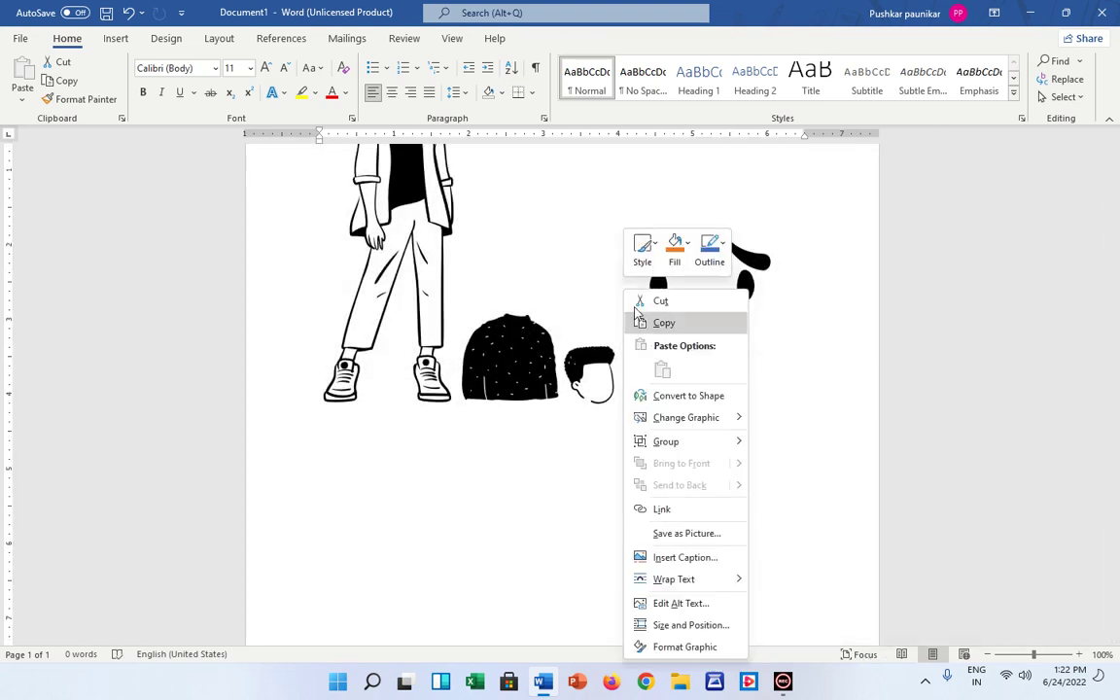
{"action": "key", "text": "Escape"}
{"action": "scroll", "coordinate": [354, 292], "scroll_direction": "up", "scroll_amount": 3}
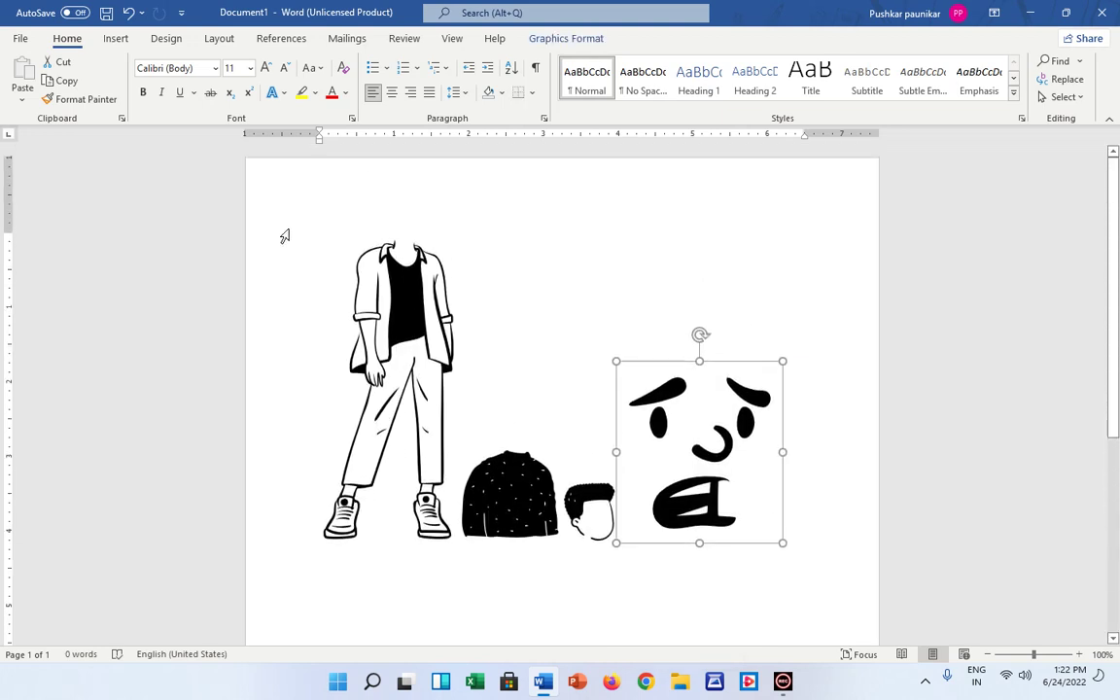
{"action": "left_click_drag", "start_coordinate": [282, 235], "coordinate": [445, 427]}
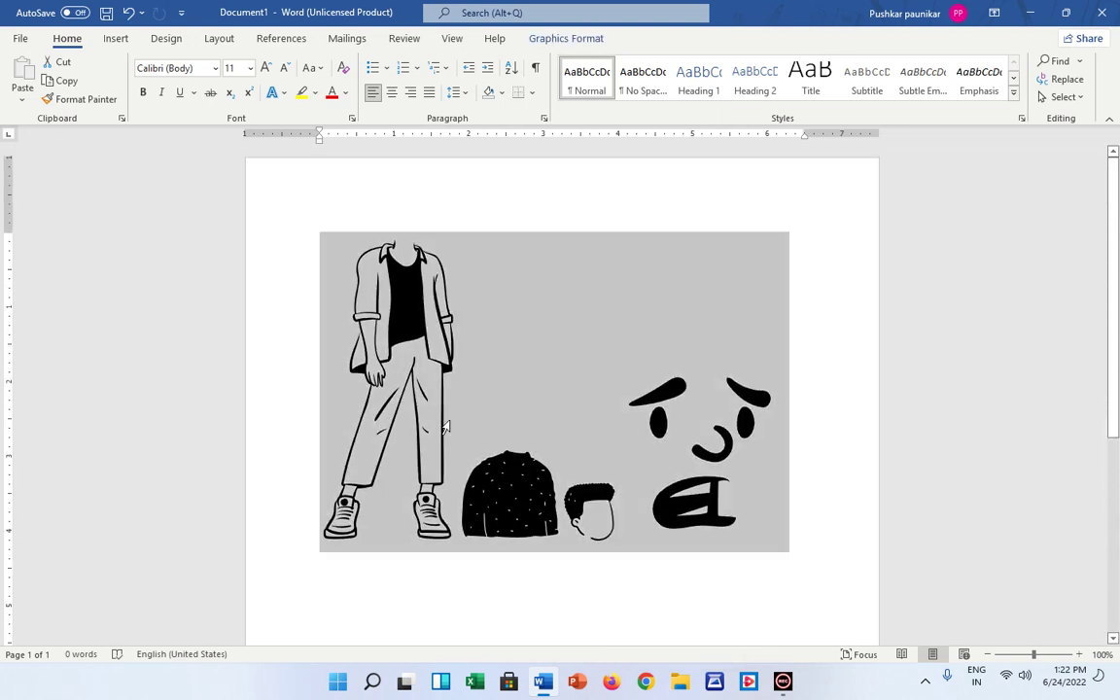
{"action": "right_click", "coordinate": [579, 525]}
{"action": "key", "text": "Escape"}
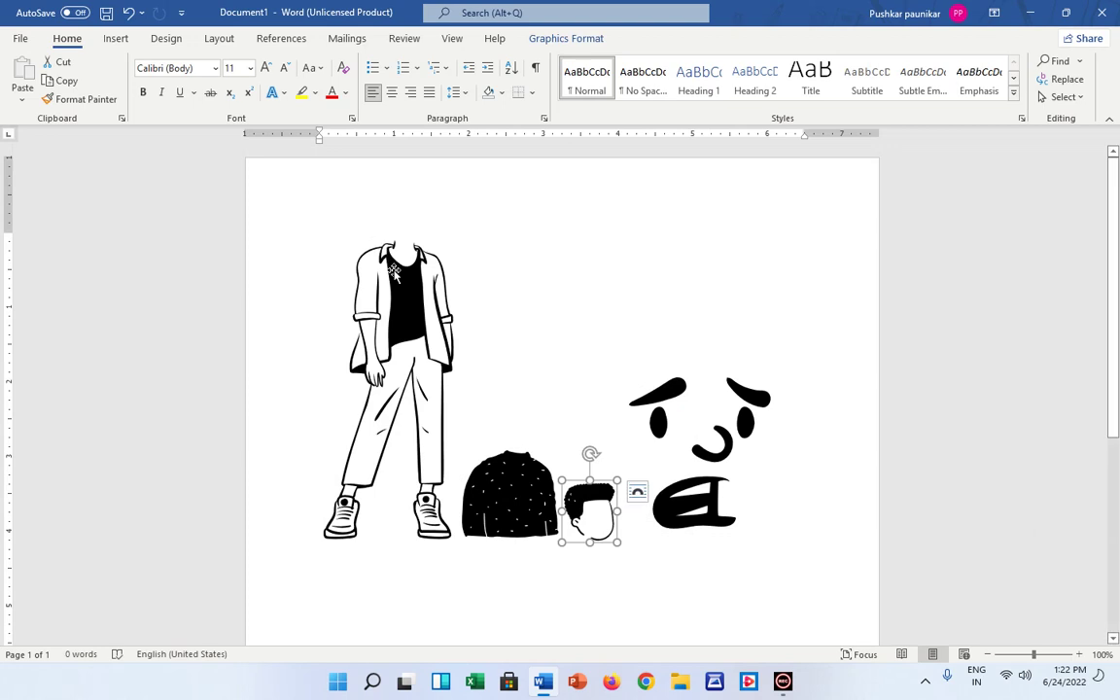
{"action": "left_click", "coordinate": [394, 279]}
{"action": "right_click", "coordinate": [396, 277]}
{"action": "left_click", "coordinate": [445, 305]}
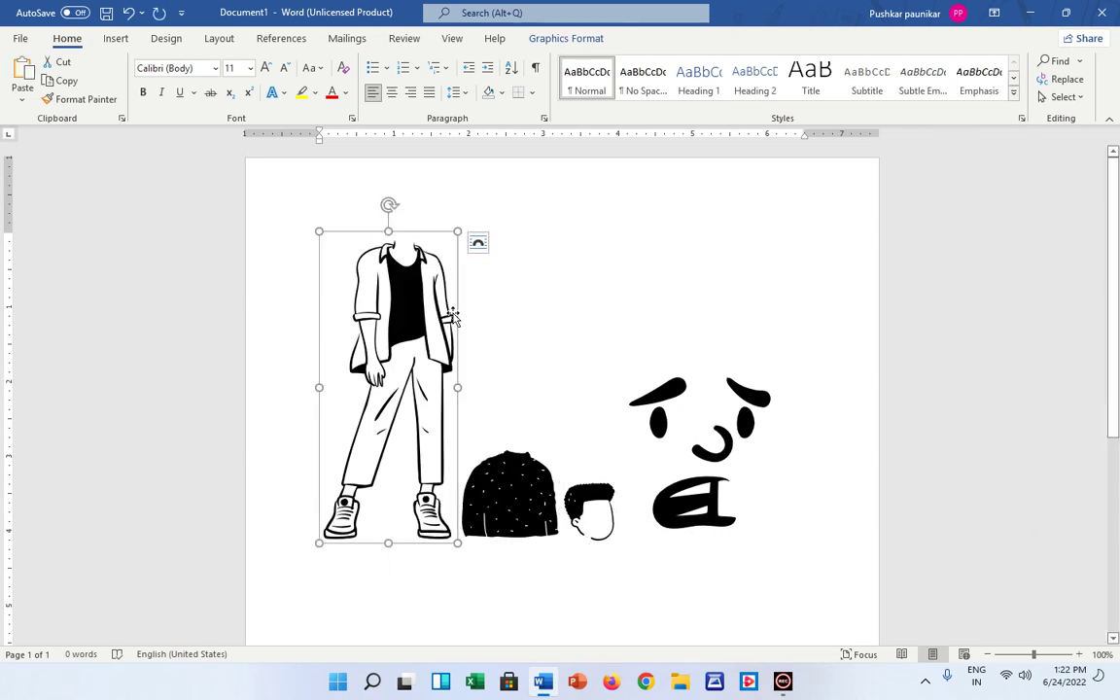
Launch PowerPoint, create a blank presentation, and cut then re-paste the title placeholders
{"action": "left_click", "coordinate": [578, 688]}
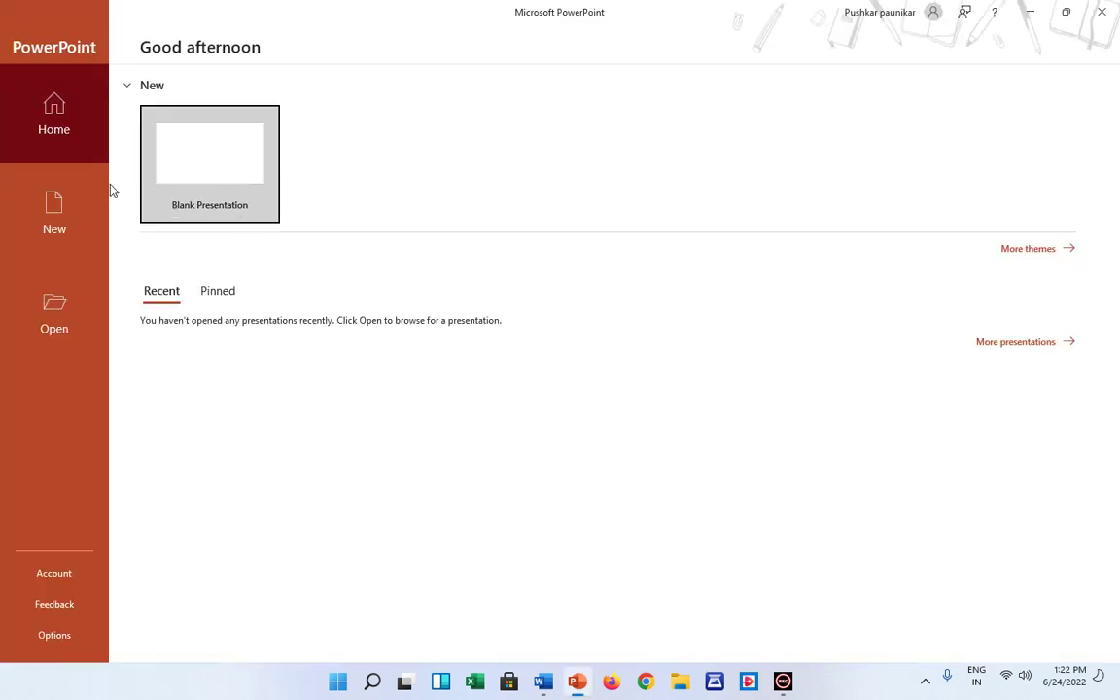
{"action": "left_click", "coordinate": [176, 157]}
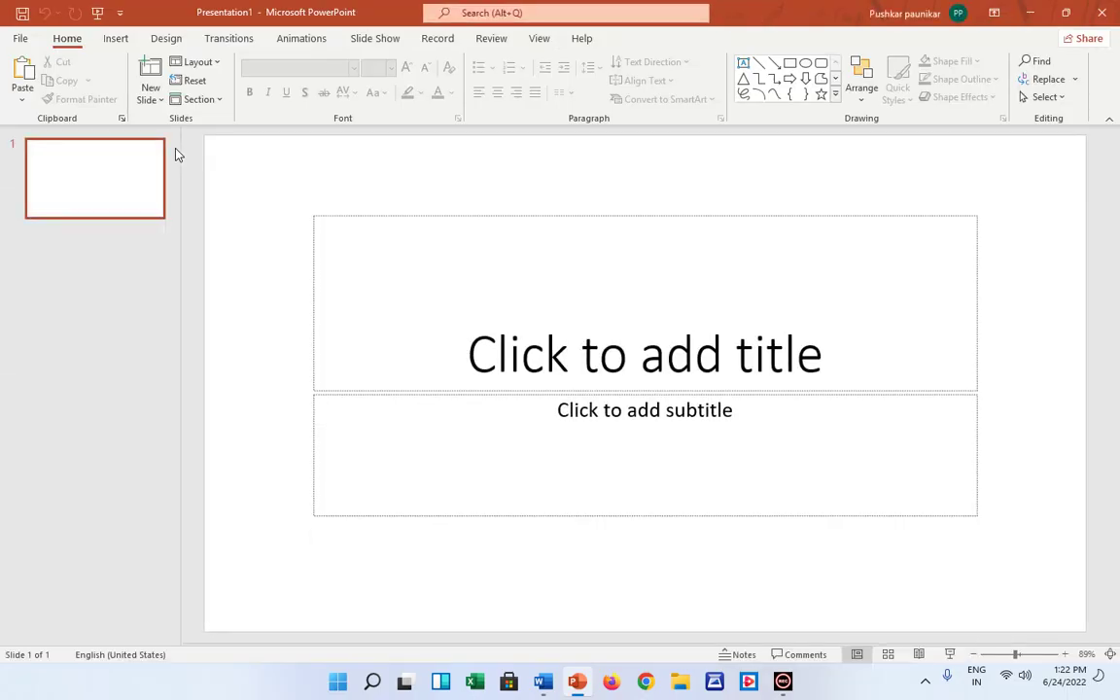
{"action": "left_click_drag", "start_coordinate": [255, 151], "coordinate": [996, 579]}
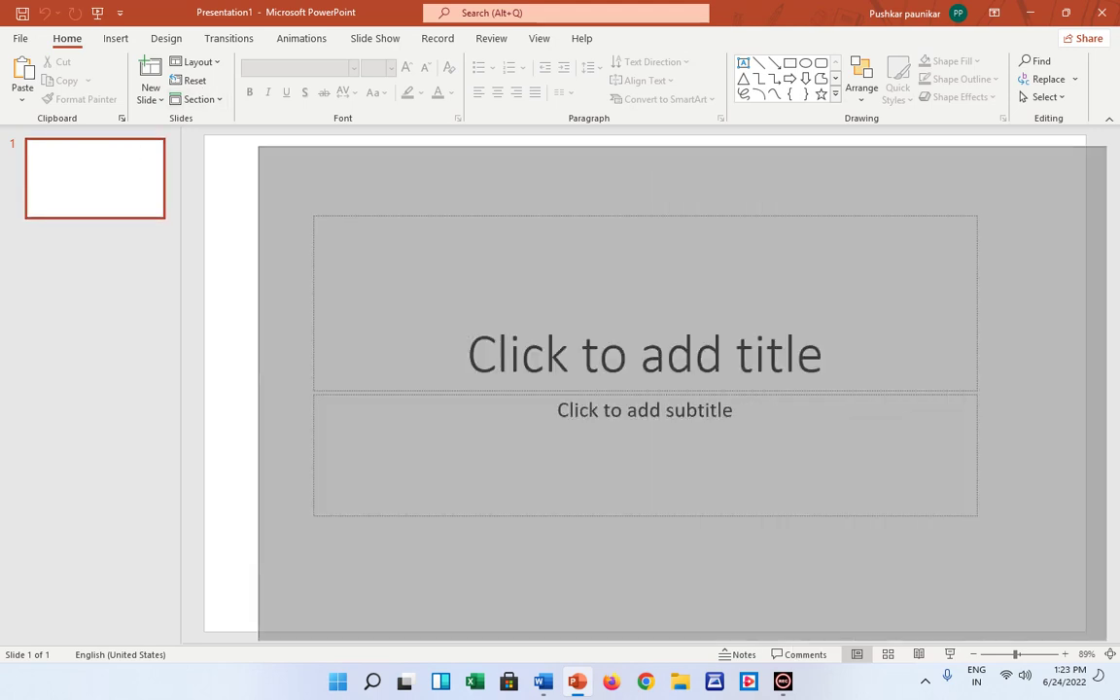
{"action": "right_click", "coordinate": [861, 217]}
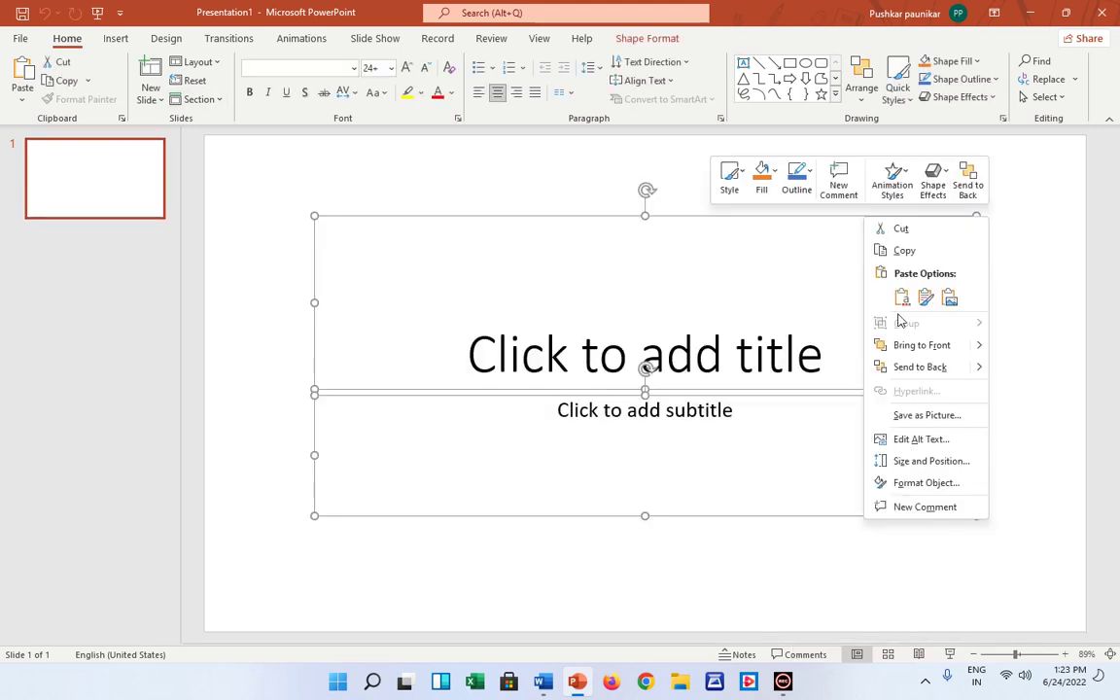
{"action": "left_click", "coordinate": [909, 228]}
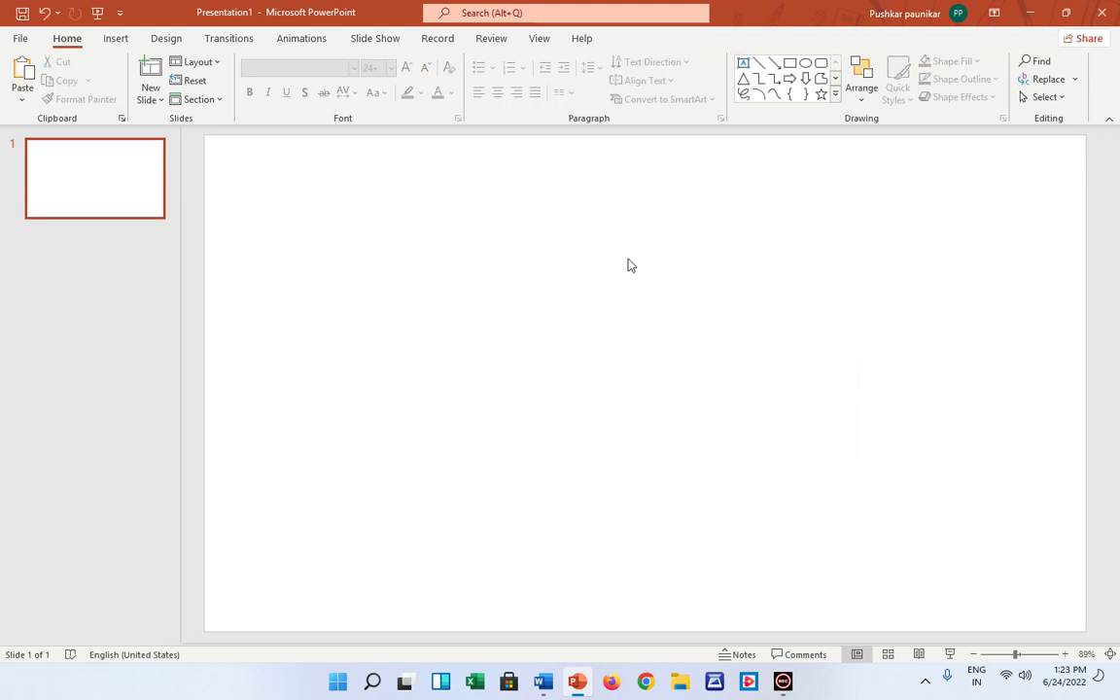
{"action": "right_click", "coordinate": [629, 260]}
{"action": "left_click", "coordinate": [671, 299]}
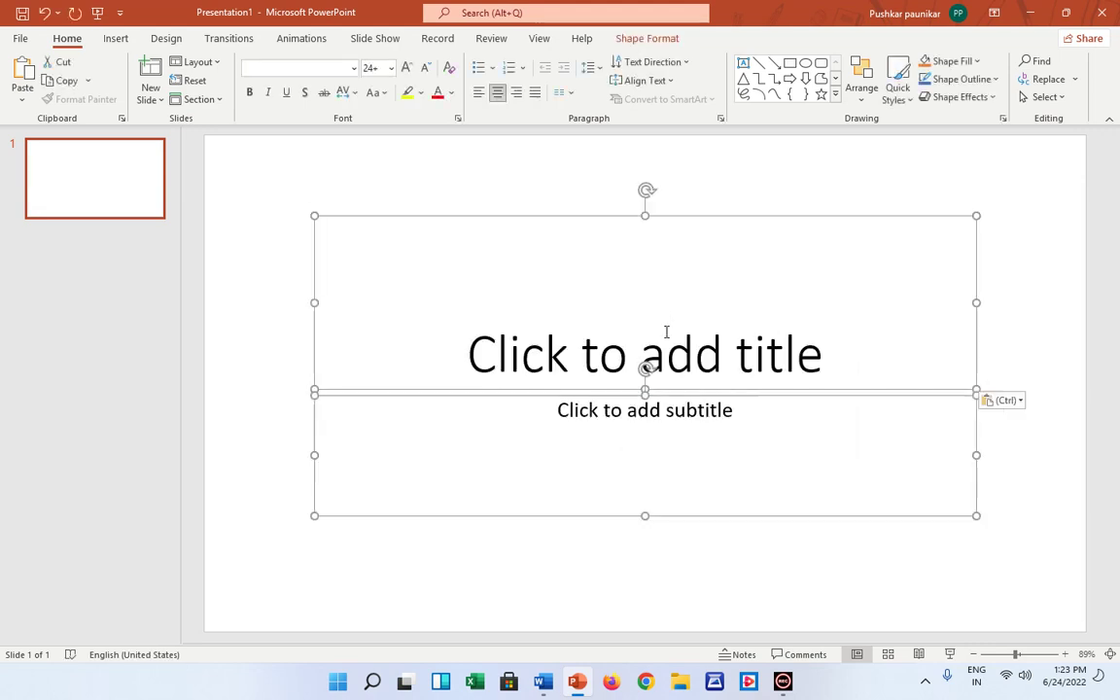
Cut both title and subtitle placeholders to leave the slide empty, then return to Word
{"action": "left_click", "coordinate": [770, 220]}
{"action": "right_click", "coordinate": [773, 223]}
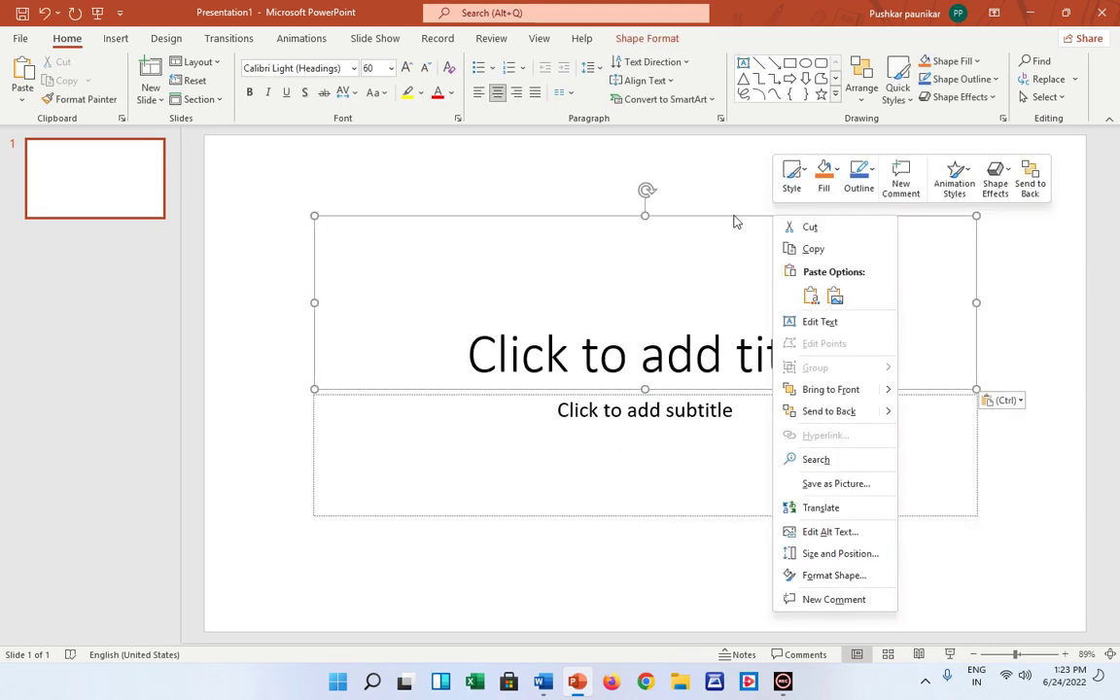
{"action": "key", "text": "Escape"}
{"action": "left_click_drag", "start_coordinate": [252, 181], "coordinate": [1054, 530]}
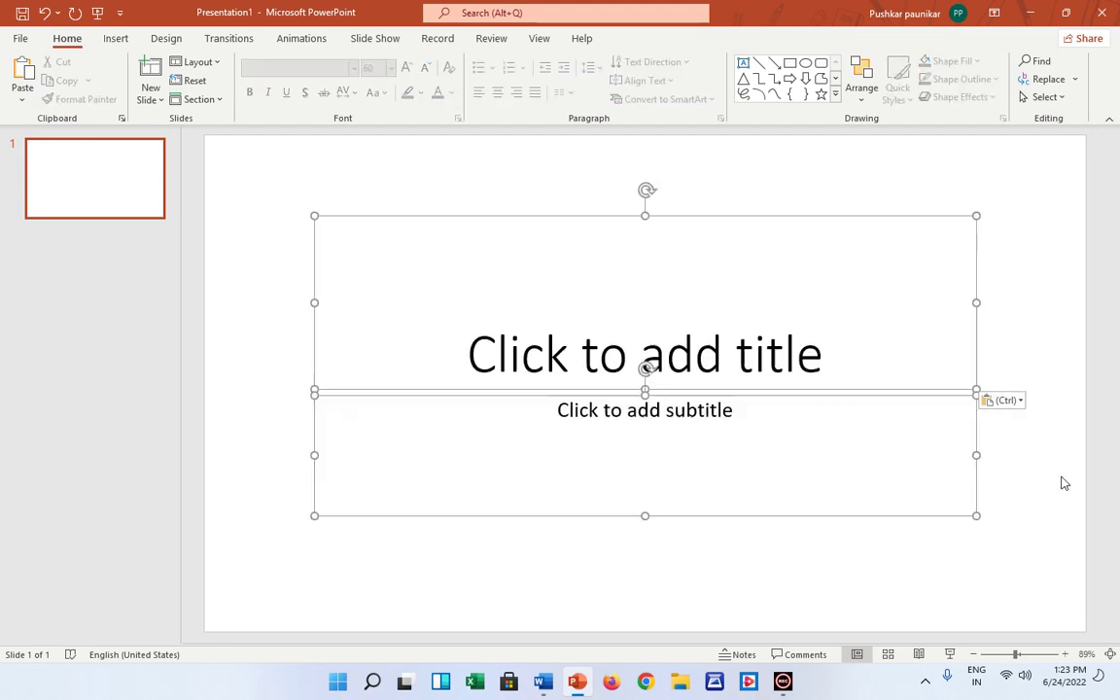
{"action": "right_click", "coordinate": [892, 218]}
{"action": "left_click", "coordinate": [912, 228]}
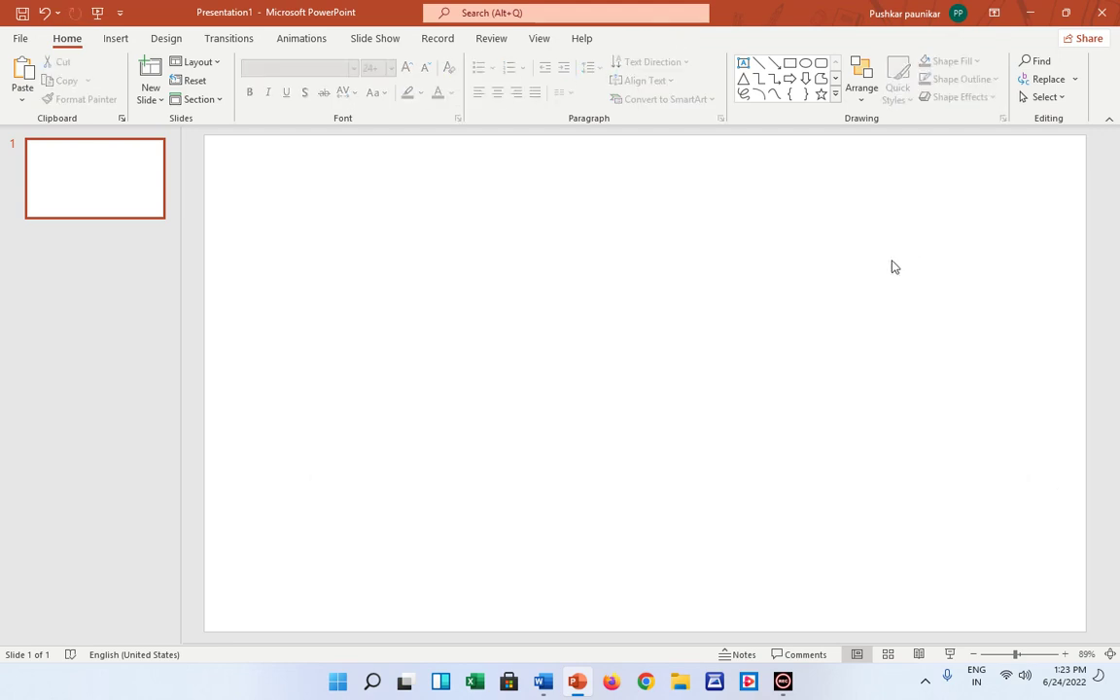
{"action": "left_click", "coordinate": [544, 682]}
Snap Word to the left half of the screen and PowerPoint to the right
{"action": "left_click", "coordinate": [1065, 13]}
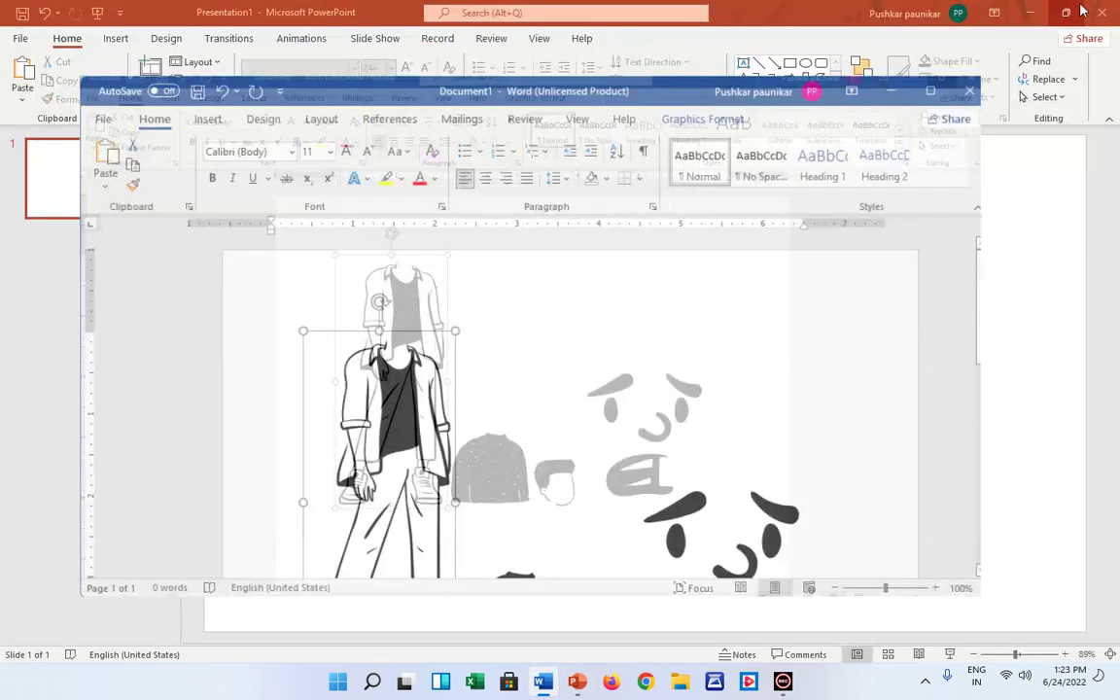
{"action": "mouse_move", "coordinate": [881, 118]}
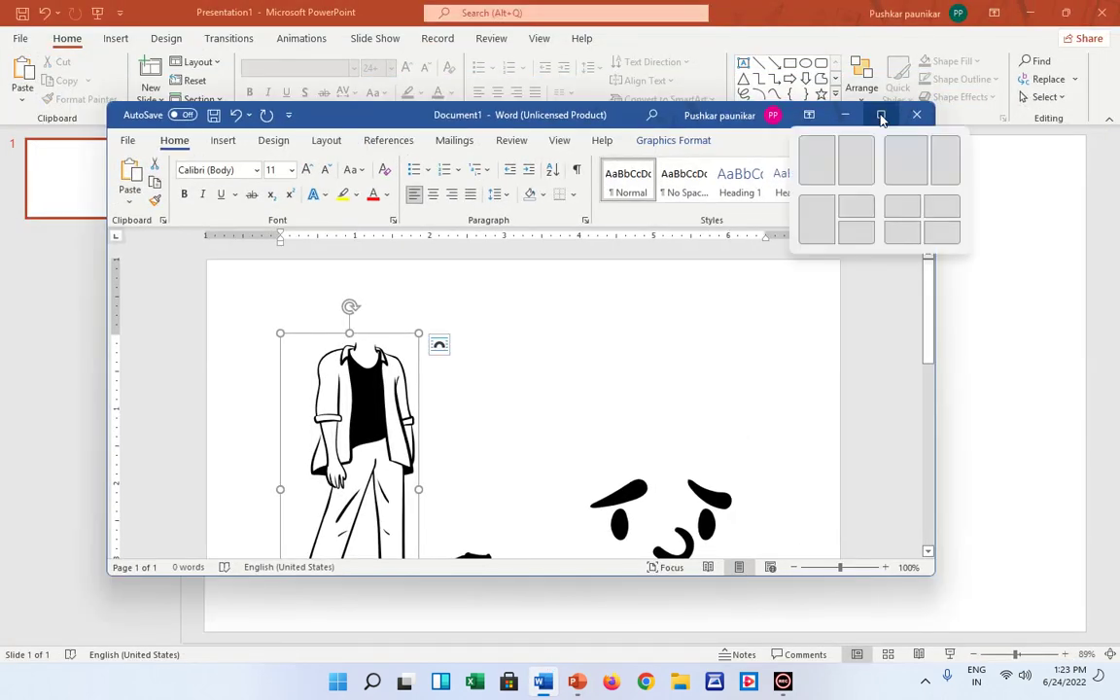
{"action": "left_click", "coordinate": [768, 144]}
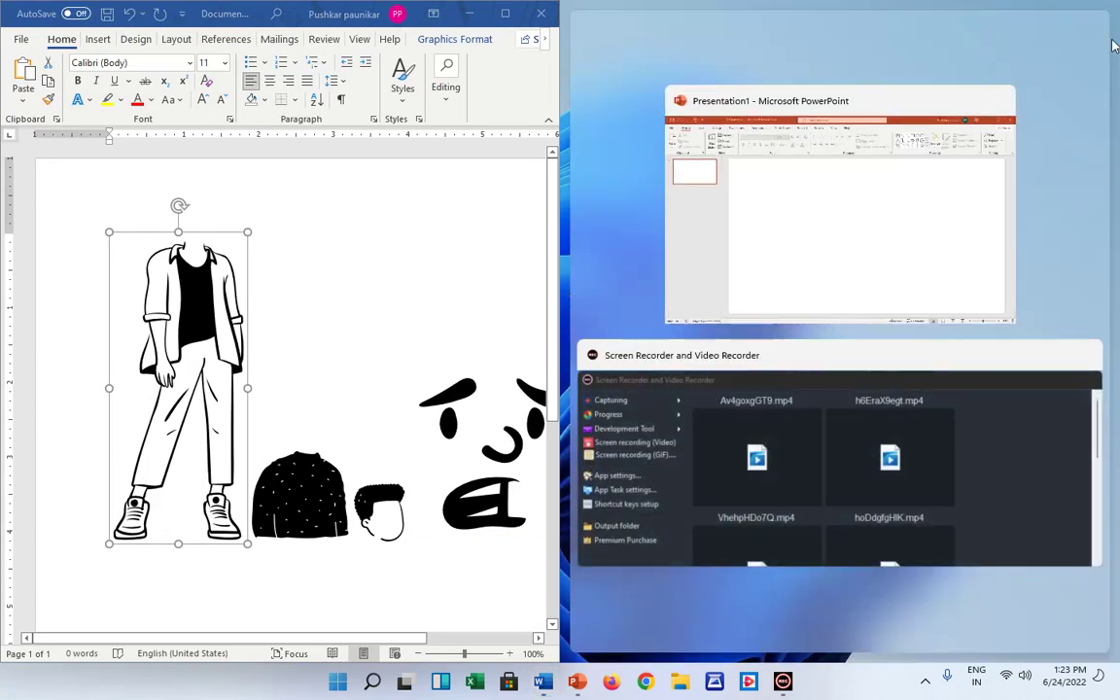
{"action": "left_click", "coordinate": [891, 136]}
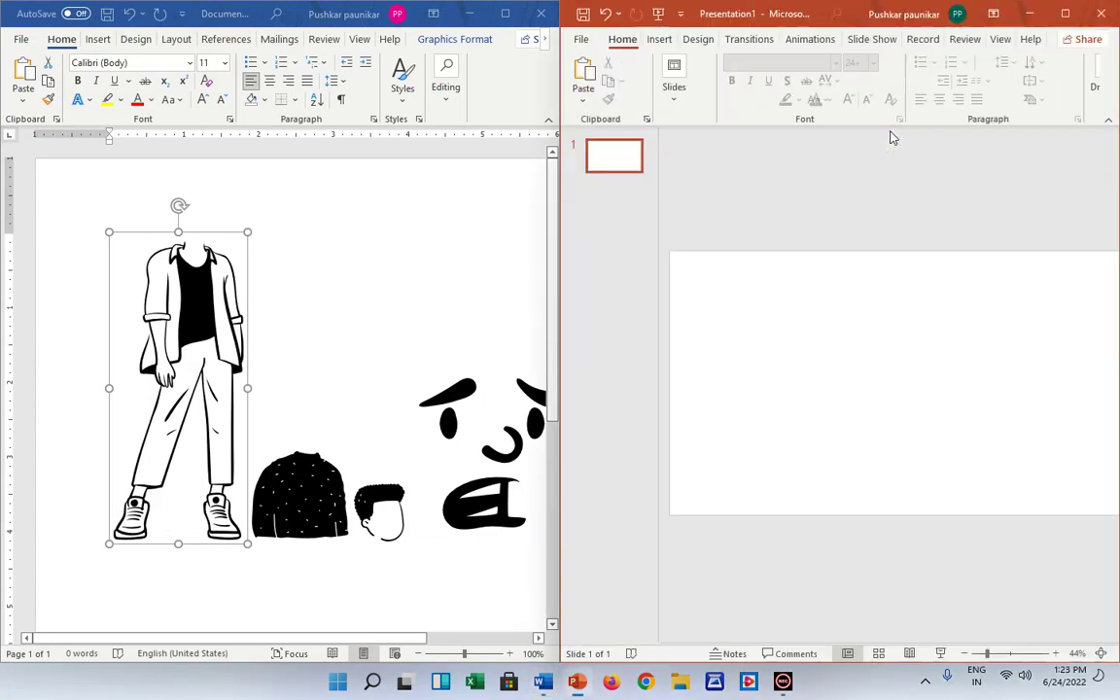
Copy the standing figure from Word and bring up the paste options on the slide
{"action": "left_click", "coordinate": [201, 362]}
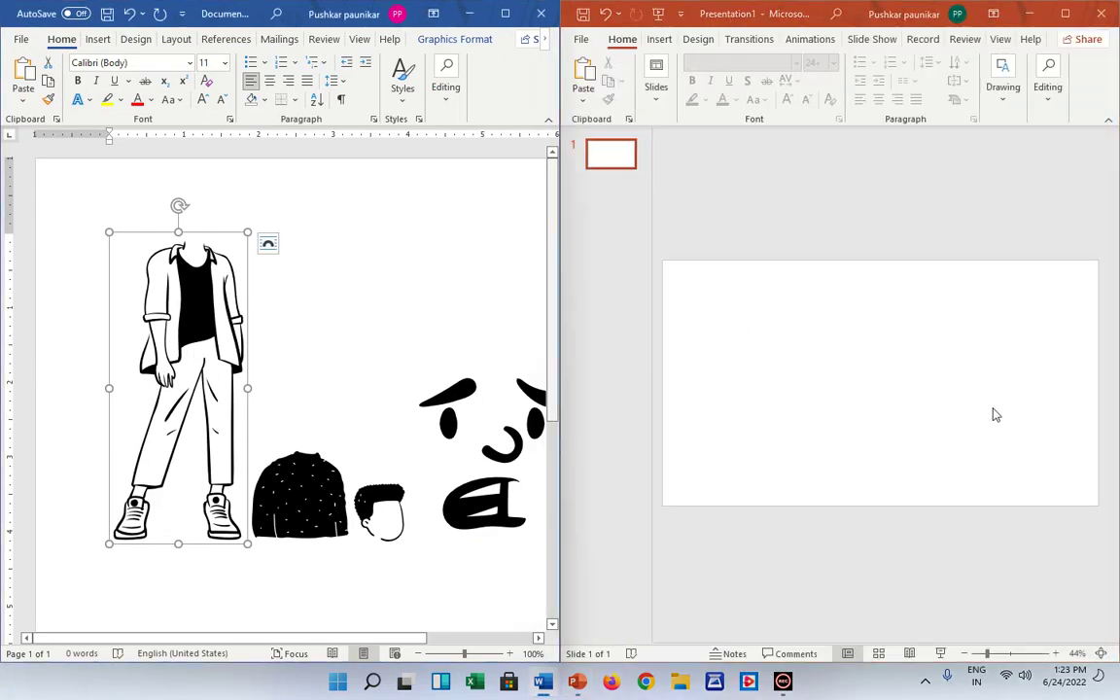
{"action": "right_click", "coordinate": [199, 284]}
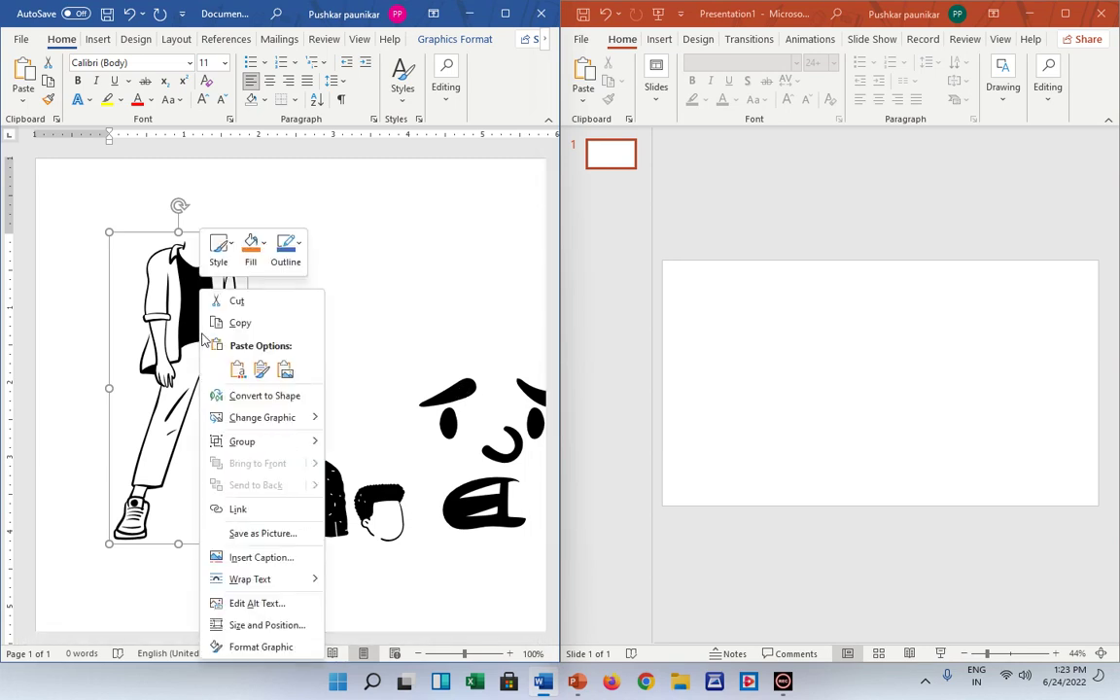
{"action": "left_click", "coordinate": [228, 322]}
{"action": "left_click", "coordinate": [840, 375]}
{"action": "right_click", "coordinate": [842, 378]}
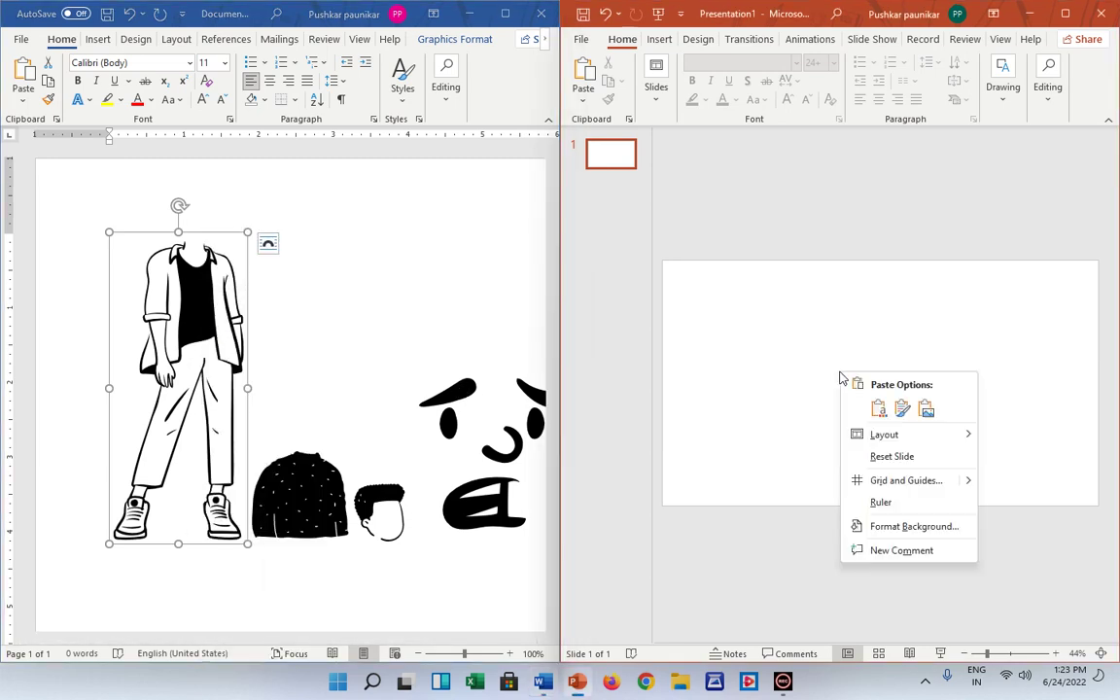
Paste the standing figure as a picture, shrink it and place it near the slide's centre
{"action": "left_click", "coordinate": [931, 412]}
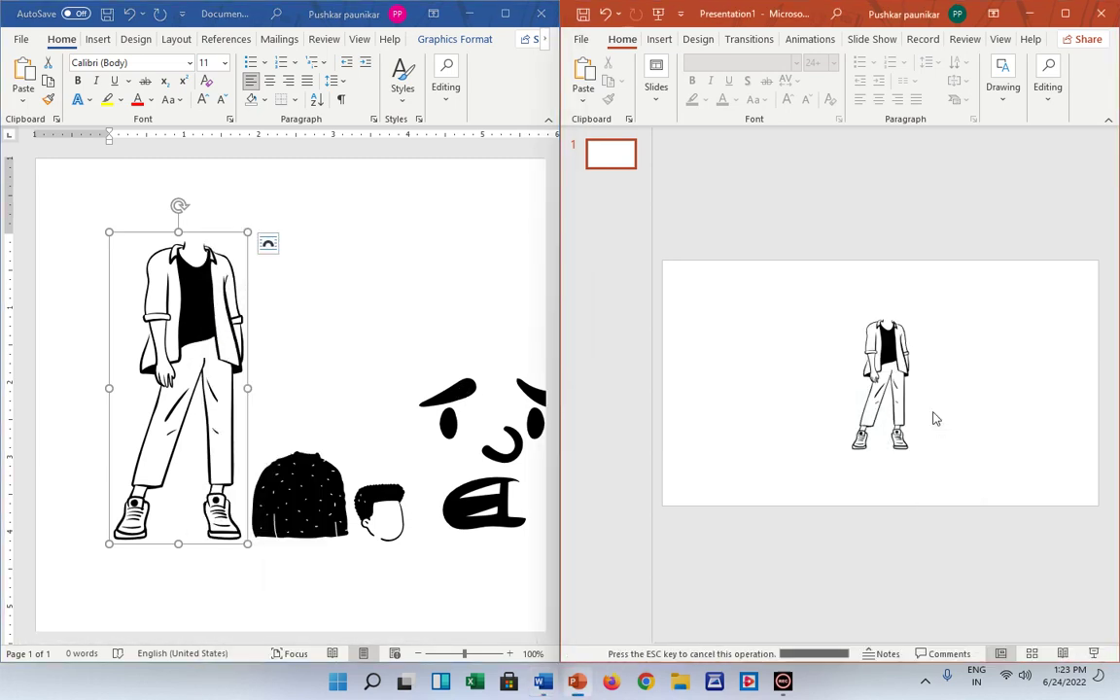
{"action": "left_click_drag", "start_coordinate": [885, 408], "coordinate": [807, 413]}
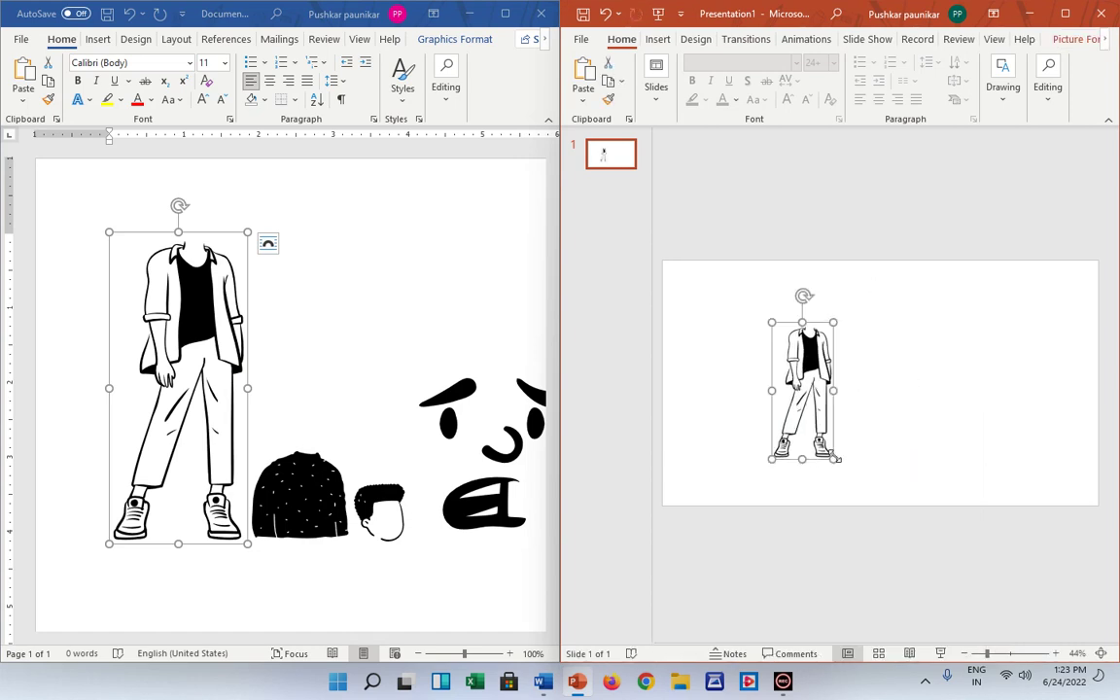
{"action": "left_click_drag", "start_coordinate": [834, 457], "coordinate": [892, 587]}
{"action": "left_click_drag", "start_coordinate": [816, 389], "coordinate": [806, 365]}
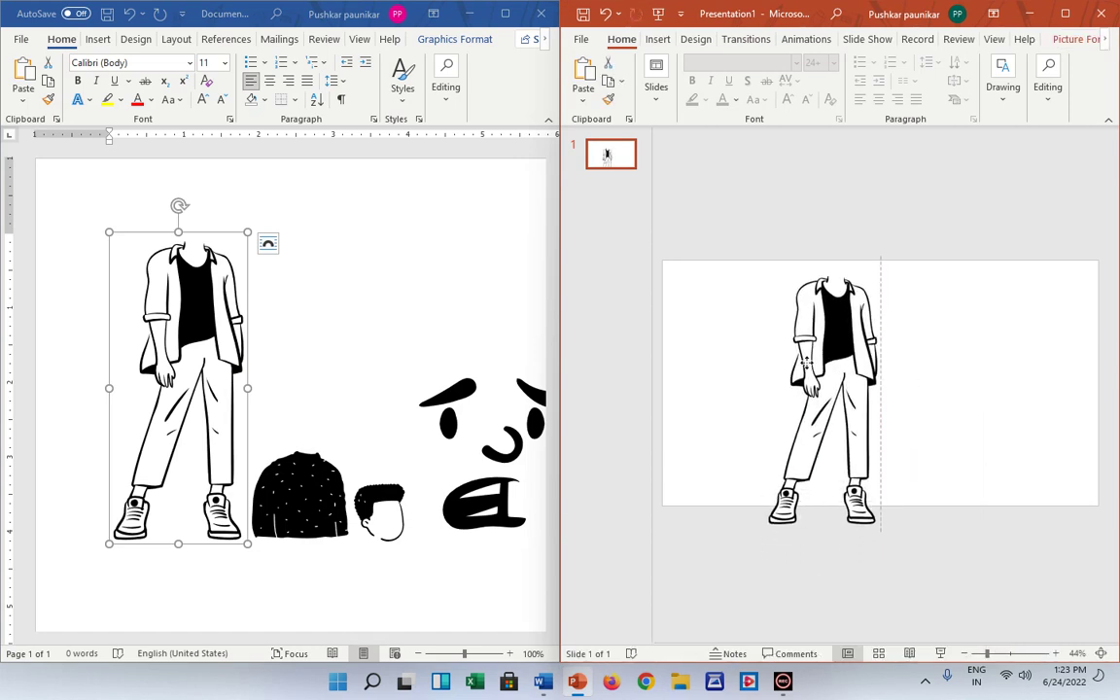
{"action": "mouse_move", "coordinate": [875, 525]}
{"action": "left_mouse_down"}
{"action": "mouse_move", "coordinate": [873, 494]}
{"action": "mouse_move", "coordinate": [885, 487]}
{"action": "mouse_move", "coordinate": [831, 398]}
{"action": "left_mouse_up"}
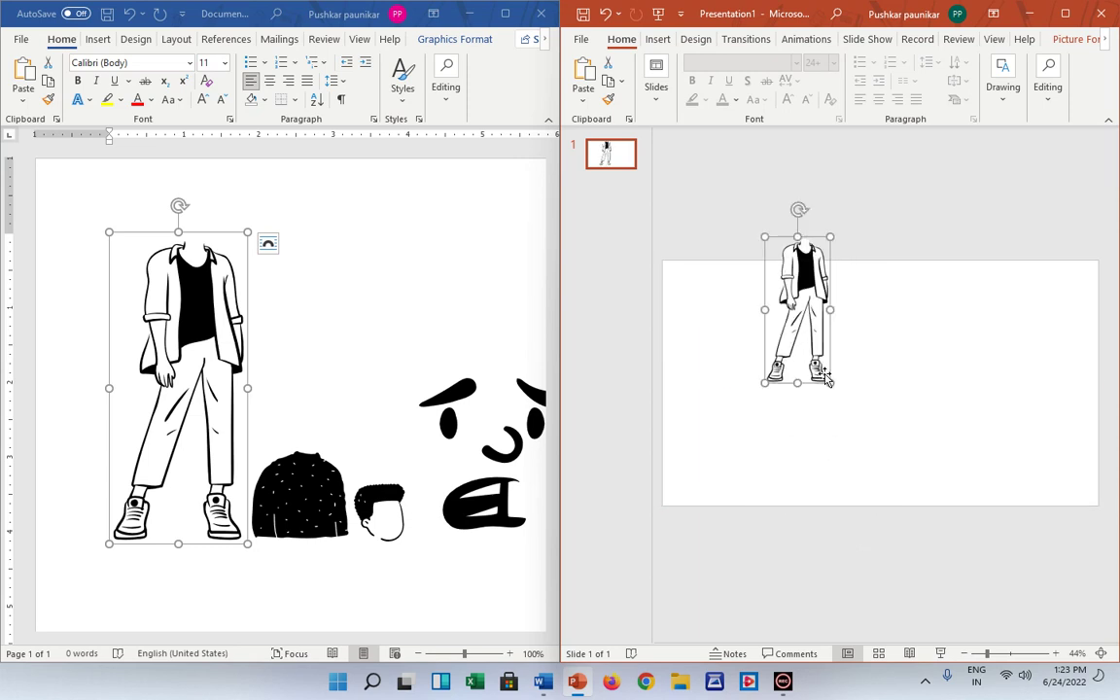
{"action": "mouse_move", "coordinate": [796, 303]}
{"action": "left_mouse_down"}
{"action": "mouse_move", "coordinate": [833, 400]}
{"action": "mouse_move", "coordinate": [833, 388]}
{"action": "left_mouse_up"}
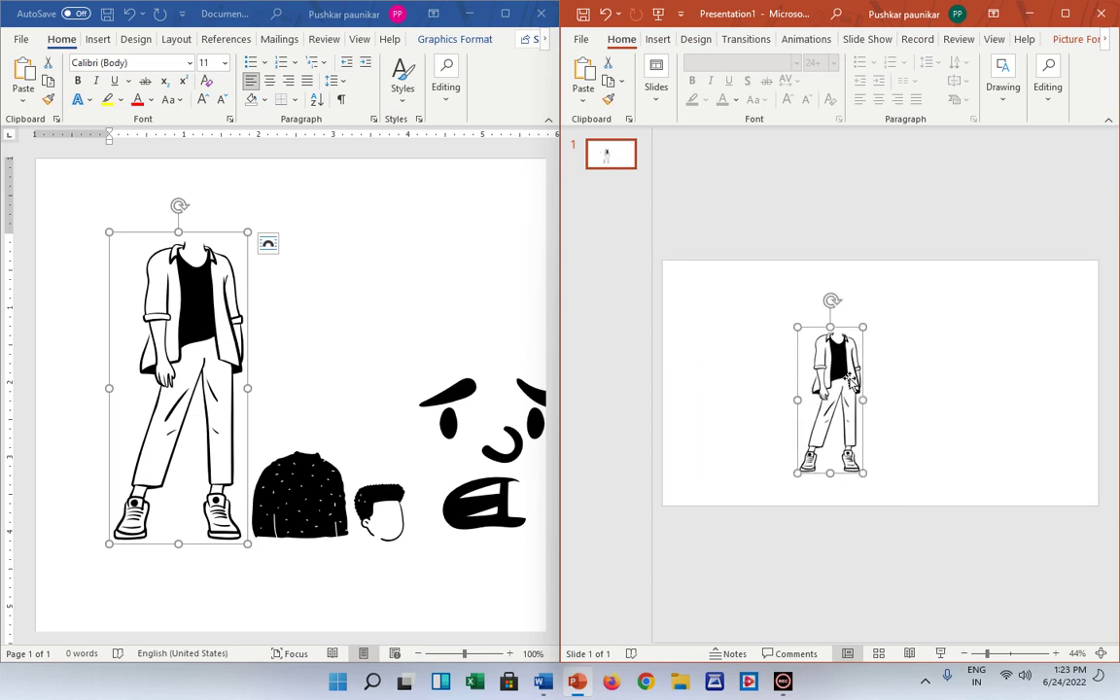
{"action": "left_click_drag", "start_coordinate": [983, 653], "coordinate": [979, 653]}
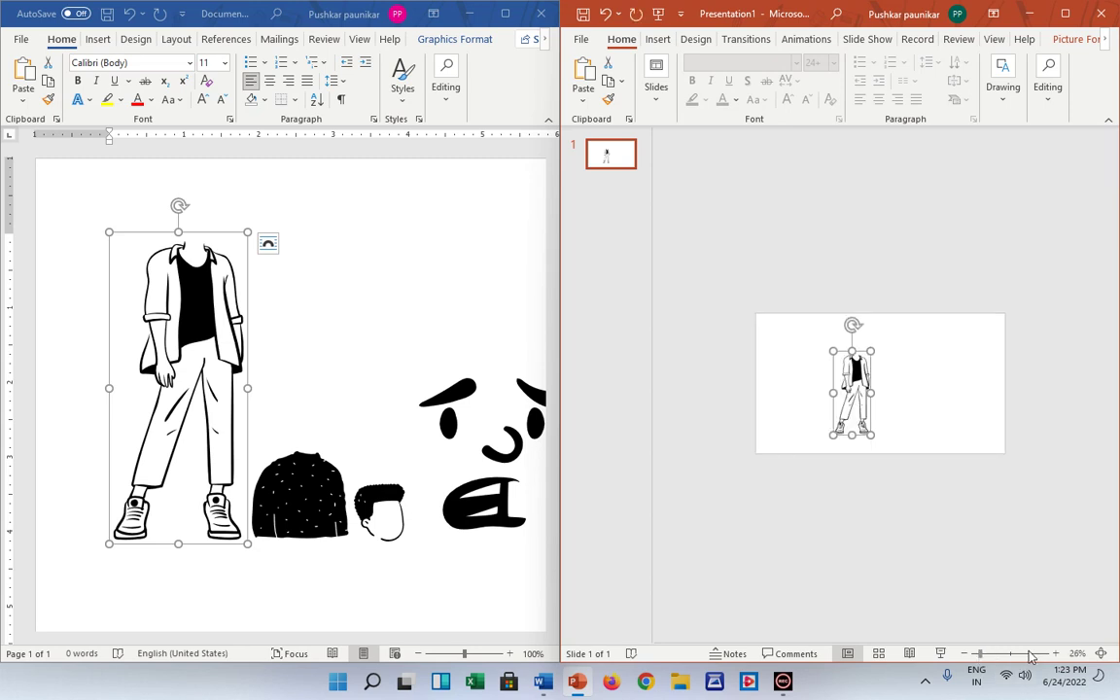
{"action": "left_click", "coordinate": [1030, 656]}
{"action": "scroll", "coordinate": [910, 501], "scroll_direction": "up", "scroll_amount": 5}
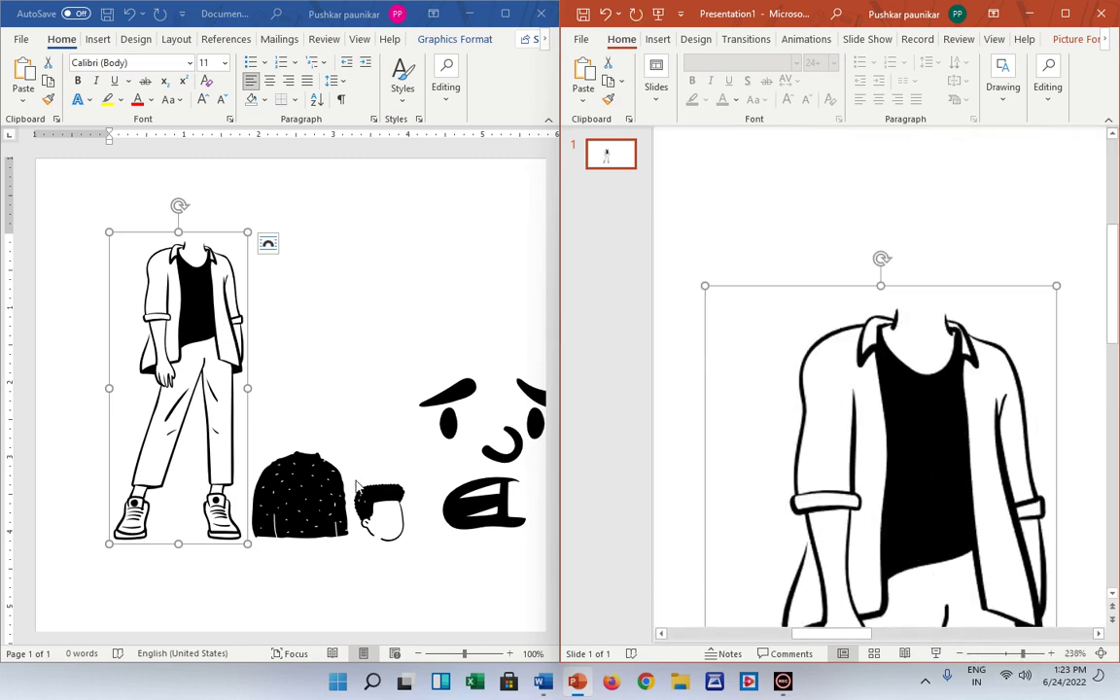
Copy the curly-haired head from Word and paste it onto the slide as a picture
{"action": "left_click", "coordinate": [377, 508]}
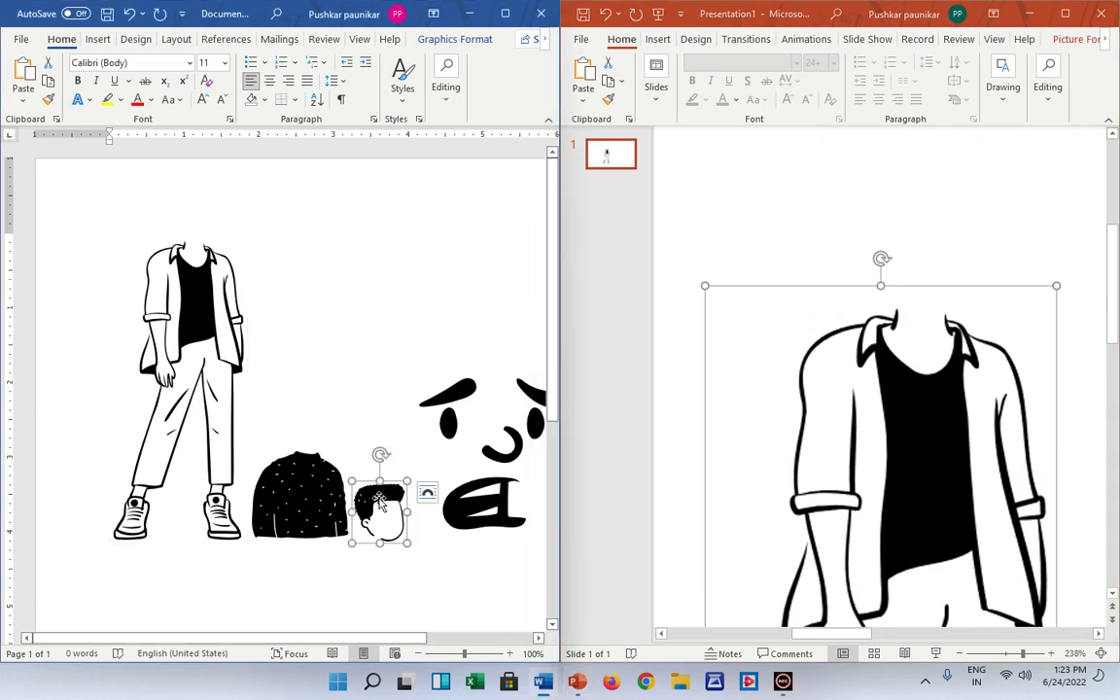
{"action": "right_click", "coordinate": [379, 505]}
{"action": "left_click", "coordinate": [421, 162]}
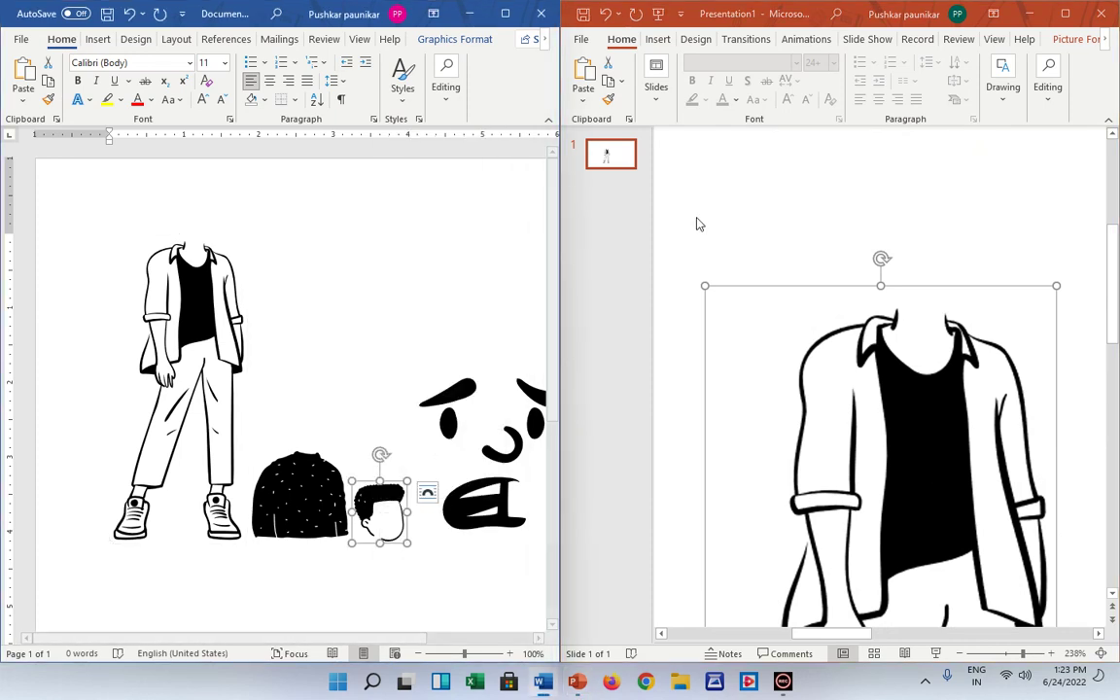
{"action": "right_click", "coordinate": [746, 221]}
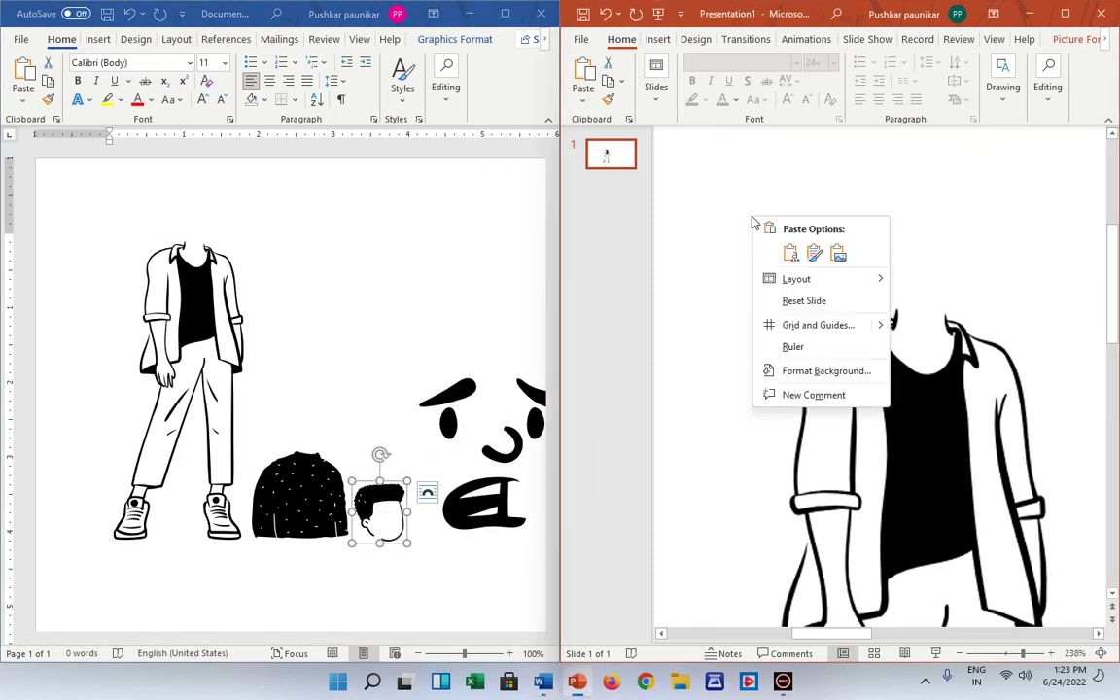
{"action": "left_click", "coordinate": [837, 255]}
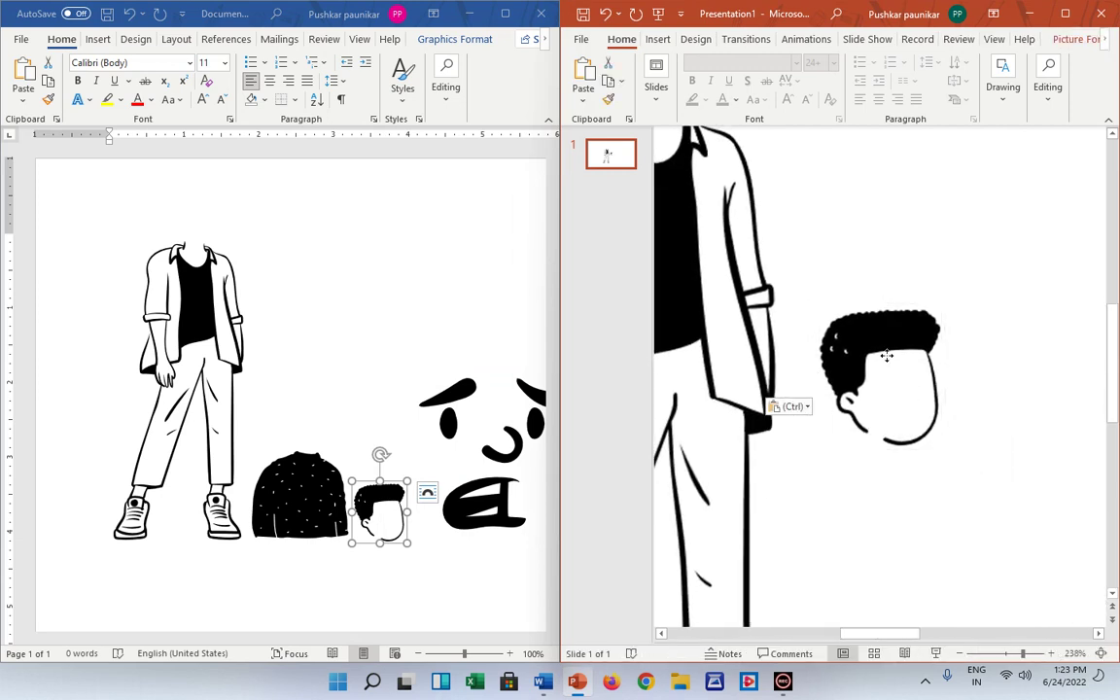
Move the pasted head onto the figure's neck, then zoom out to view the whole slide
{"action": "left_click_drag", "start_coordinate": [899, 228], "coordinate": [787, 254]}
{"action": "scroll", "coordinate": [798, 450], "scroll_direction": "up", "scroll_amount": 2}
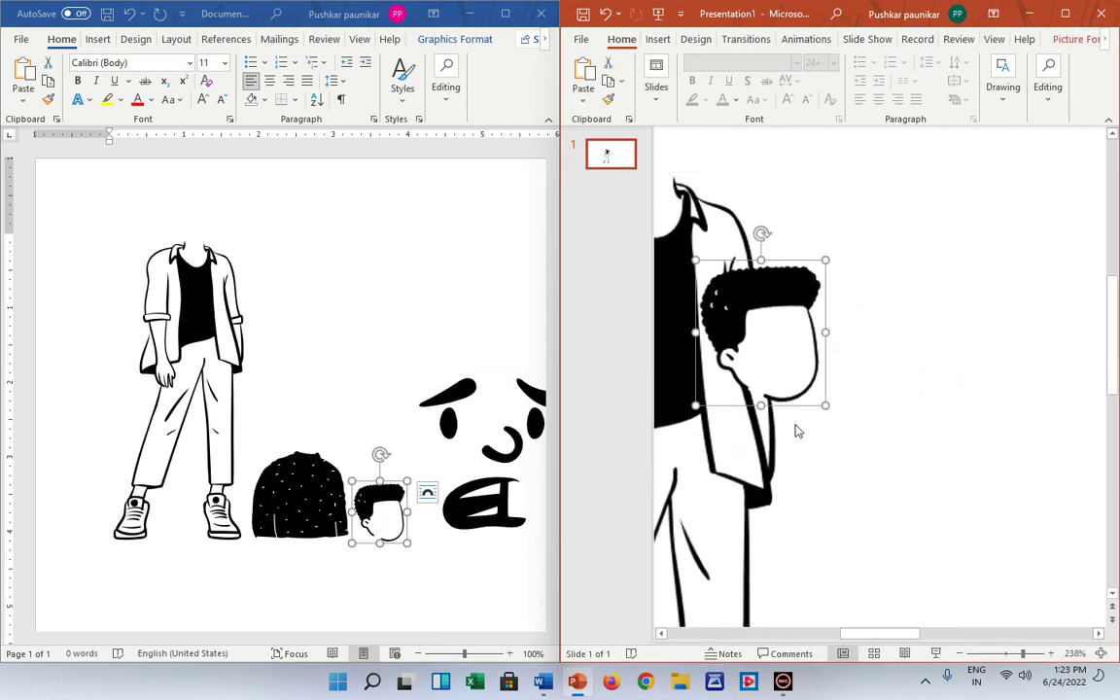
{"action": "mouse_move", "coordinate": [759, 304]}
{"action": "left_mouse_down"}
{"action": "mouse_move", "coordinate": [726, 362]}
{"action": "mouse_move", "coordinate": [832, 564]}
{"action": "mouse_move", "coordinate": [780, 267]}
{"action": "left_mouse_up"}
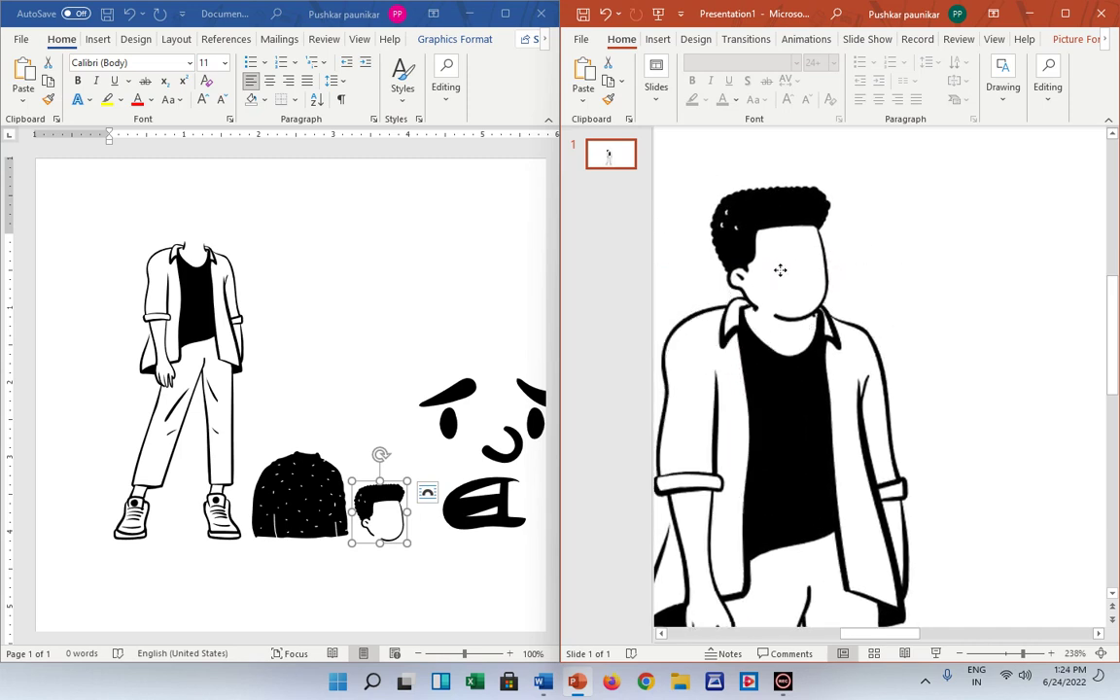
{"action": "left_click", "coordinate": [919, 288]}
{"action": "scroll", "coordinate": [935, 346], "scroll_direction": "down", "scroll_amount": 1}
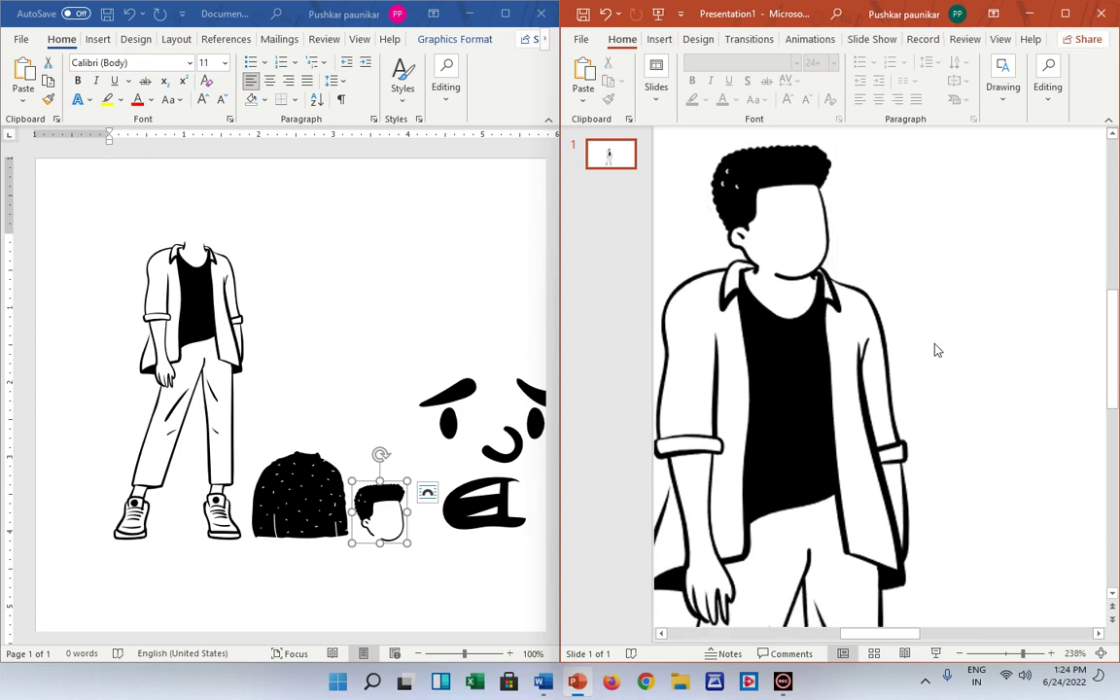
{"action": "scroll", "coordinate": [983, 528], "scroll_direction": "down", "scroll_amount": 1}
{"action": "scroll", "coordinate": [983, 528], "scroll_direction": "up", "scroll_amount": 1}
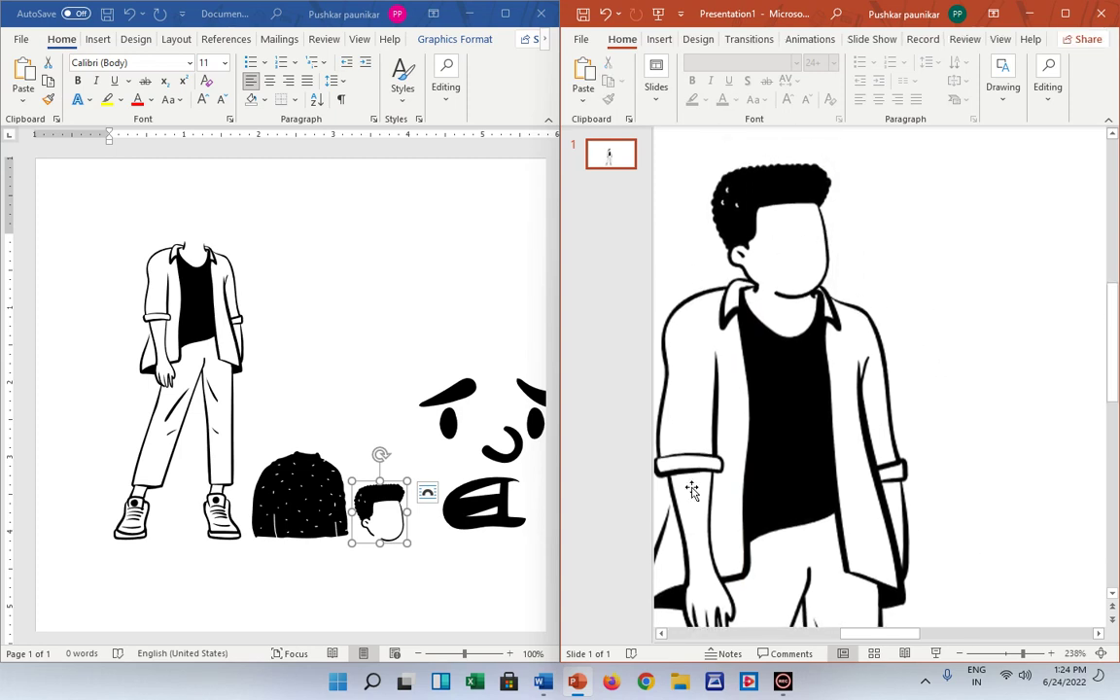
{"action": "mouse_move", "coordinate": [1022, 655]}
{"action": "left_mouse_down"}
{"action": "mouse_move", "coordinate": [992, 653]}
{"action": "mouse_move", "coordinate": [1004, 646]}
{"action": "left_mouse_up"}
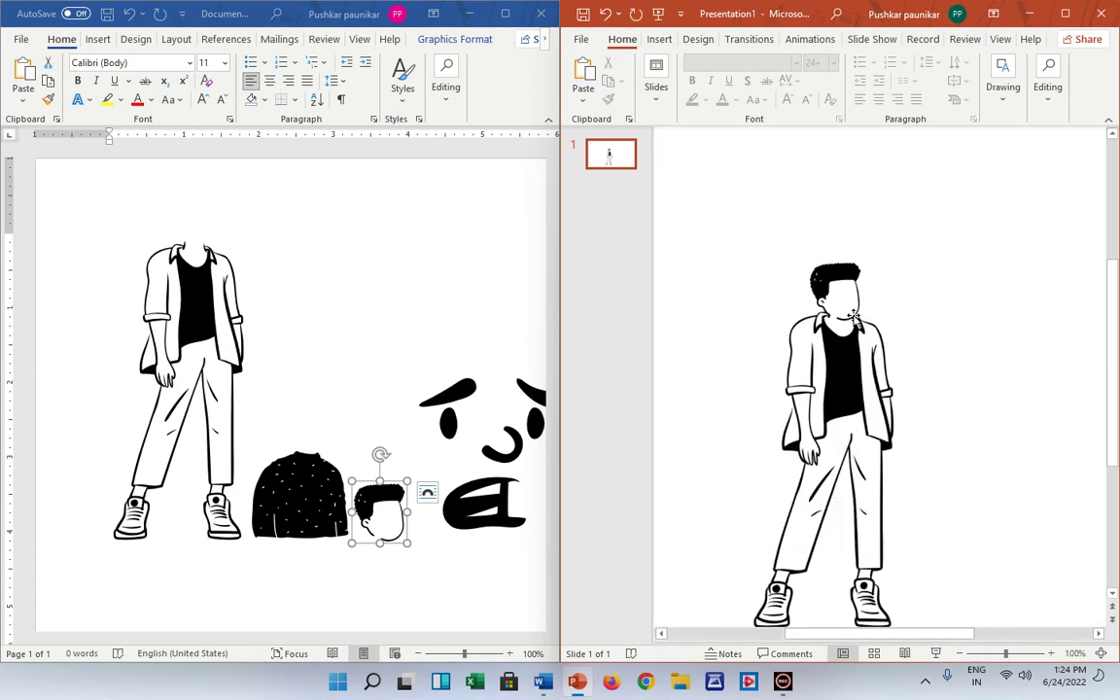
Copy the face drawing from Word and paste it onto the slide
{"action": "left_click", "coordinate": [495, 427]}
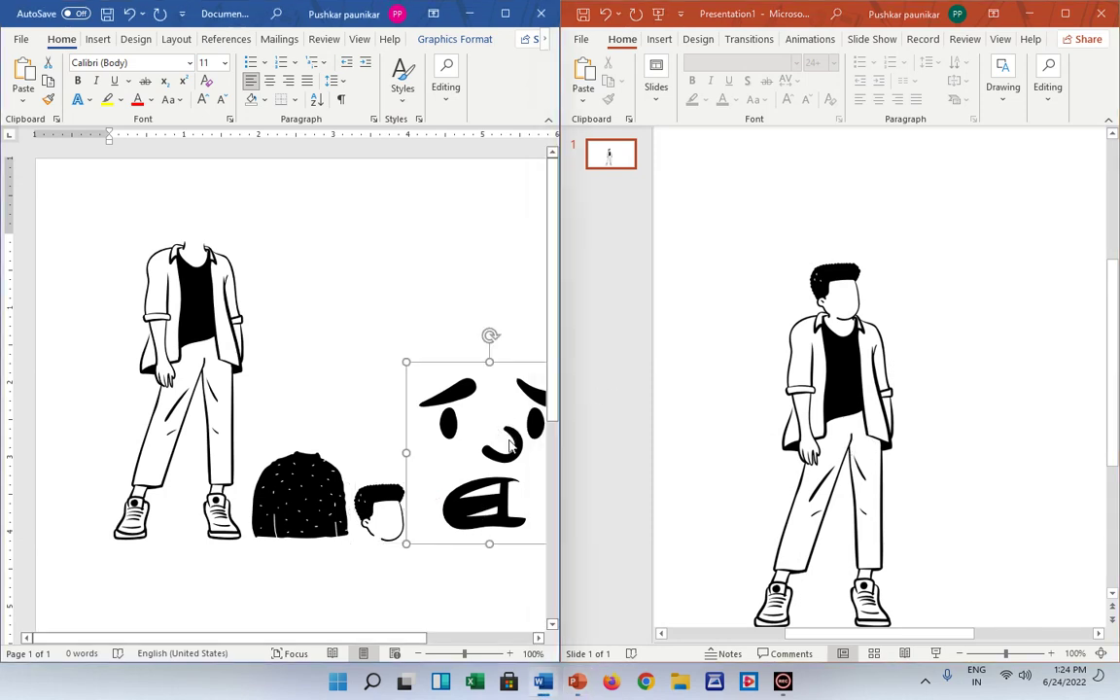
{"action": "right_click", "coordinate": [509, 445]}
{"action": "left_click", "coordinate": [529, 93]}
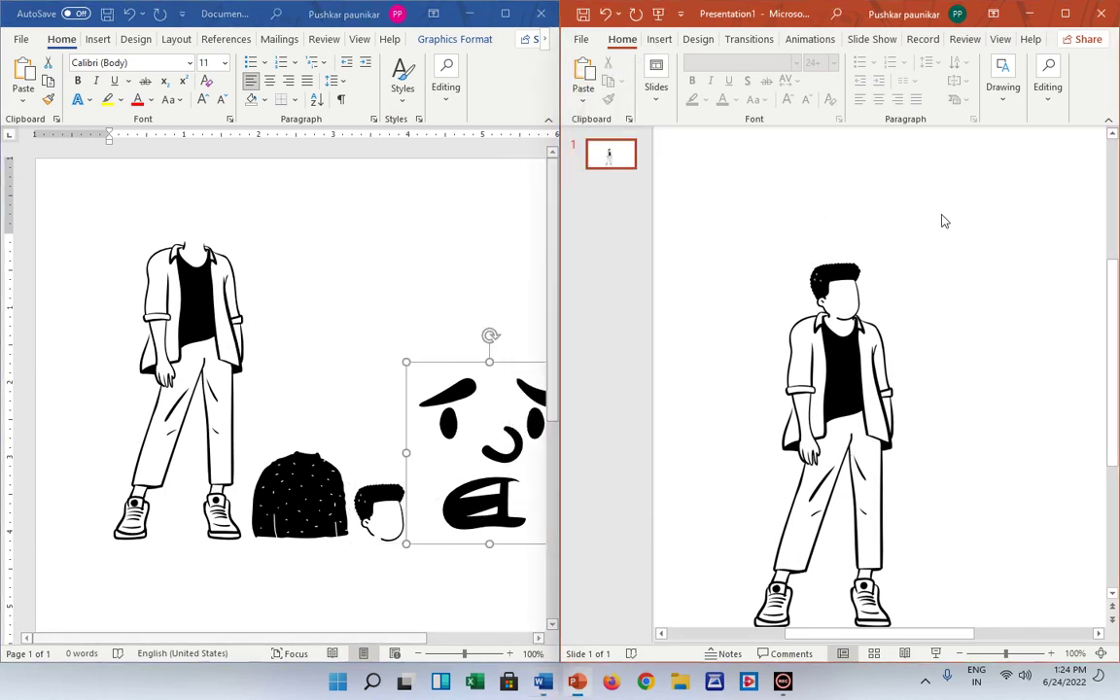
{"action": "right_click", "coordinate": [951, 252]}
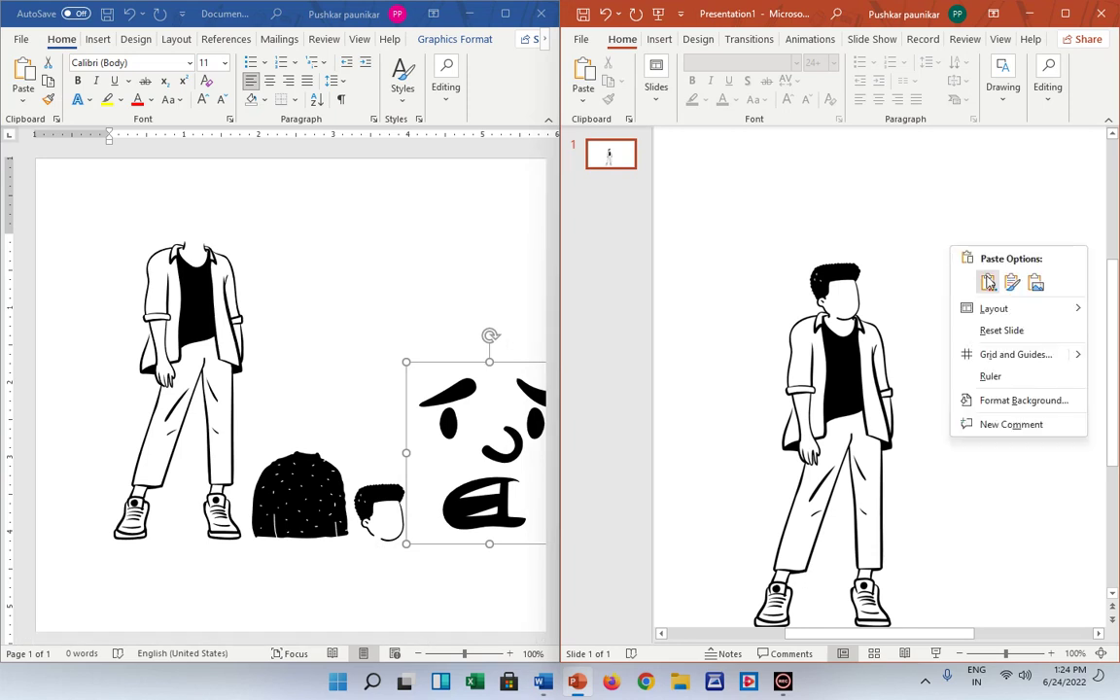
{"action": "left_click", "coordinate": [981, 282]}
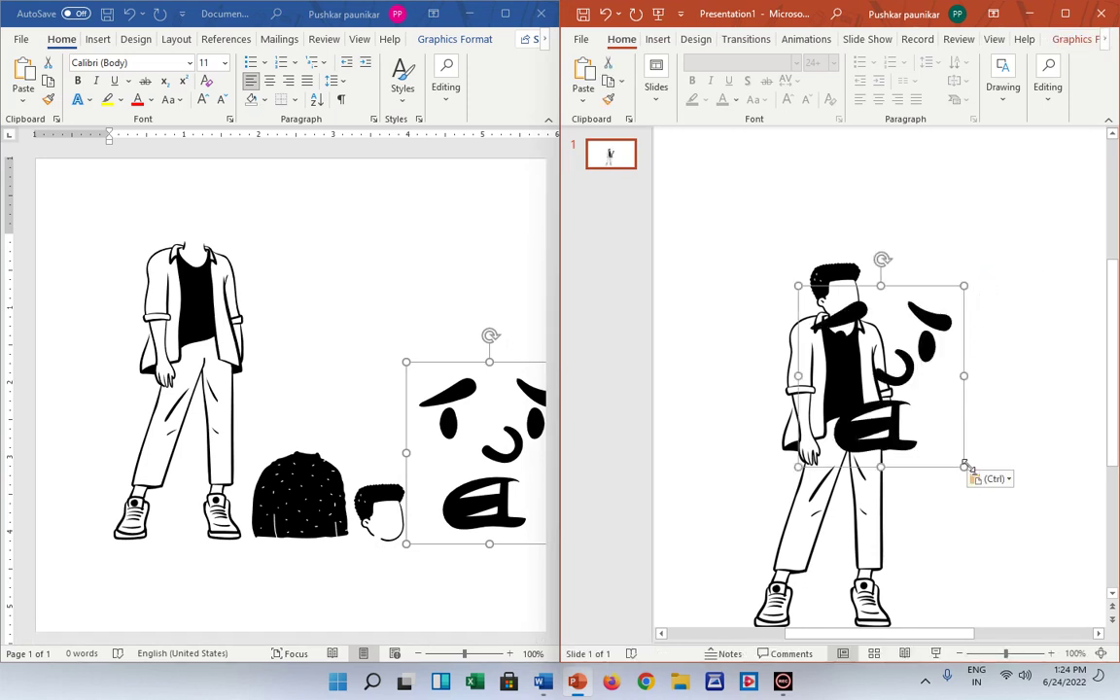
Shrink the pasted face to fit and nudge it into place on the figure's head
{"action": "left_click_drag", "start_coordinate": [963, 466], "coordinate": [881, 376]}
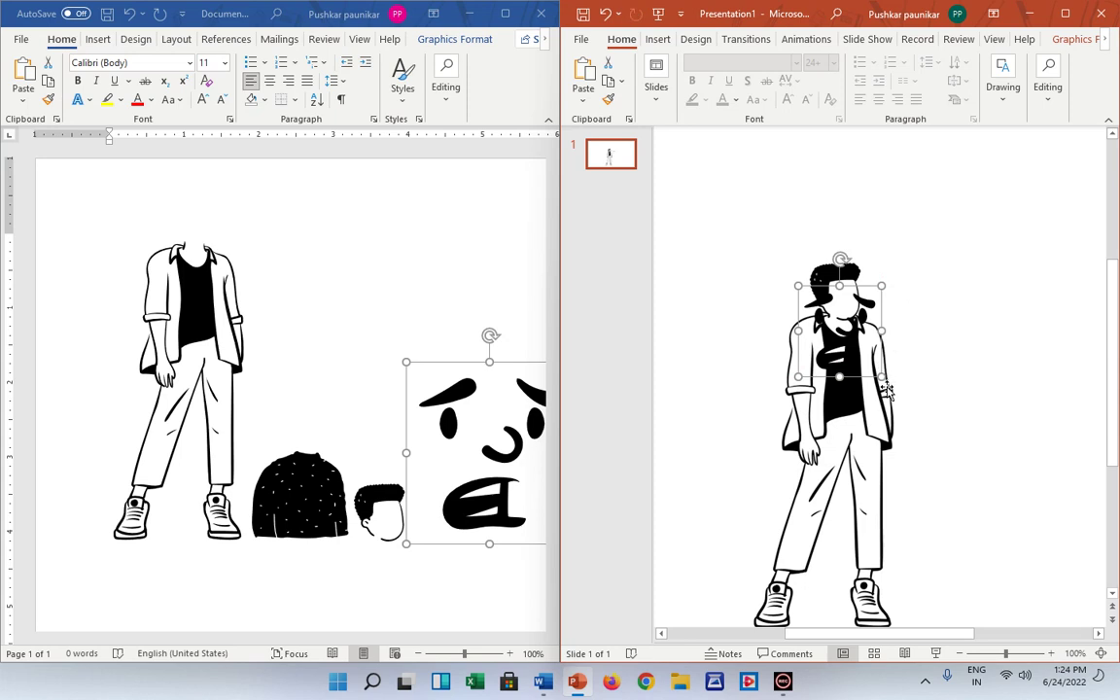
{"action": "mouse_move", "coordinate": [880, 378]}
{"action": "left_mouse_down"}
{"action": "mouse_move", "coordinate": [827, 320]}
{"action": "mouse_move", "coordinate": [853, 283]}
{"action": "left_mouse_up"}
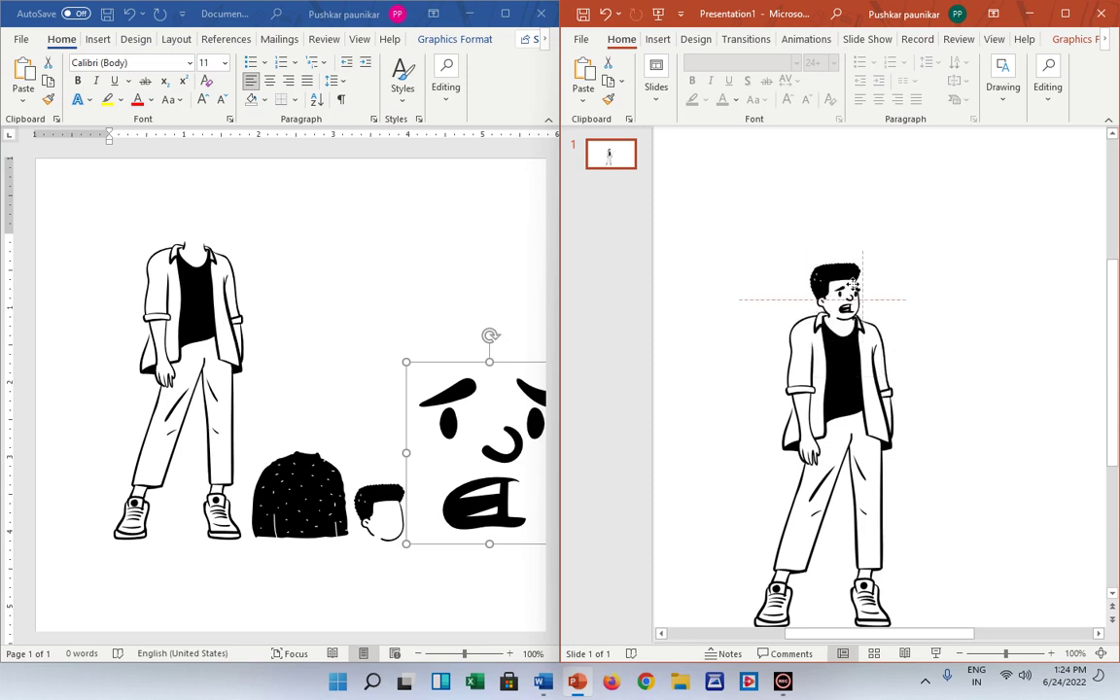
{"action": "scroll", "coordinate": [829, 435], "scroll_direction": "up", "scroll_amount": 1}
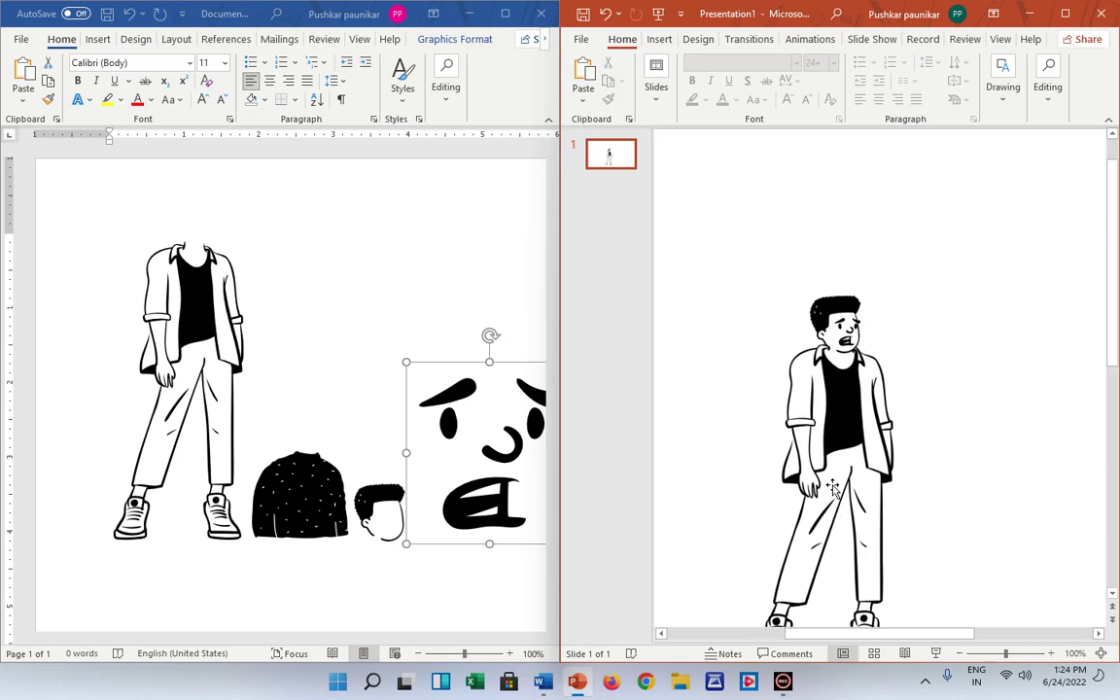
{"action": "left_click", "coordinate": [846, 335]}
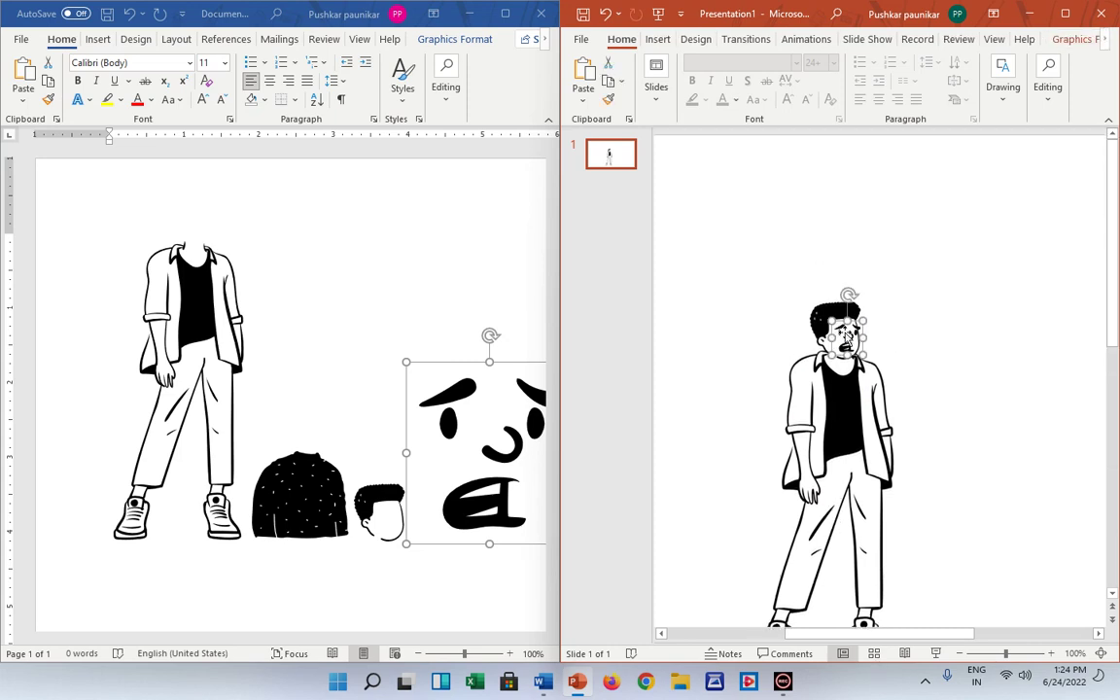
{"action": "left_click_drag", "start_coordinate": [812, 357], "coordinate": [809, 356]}
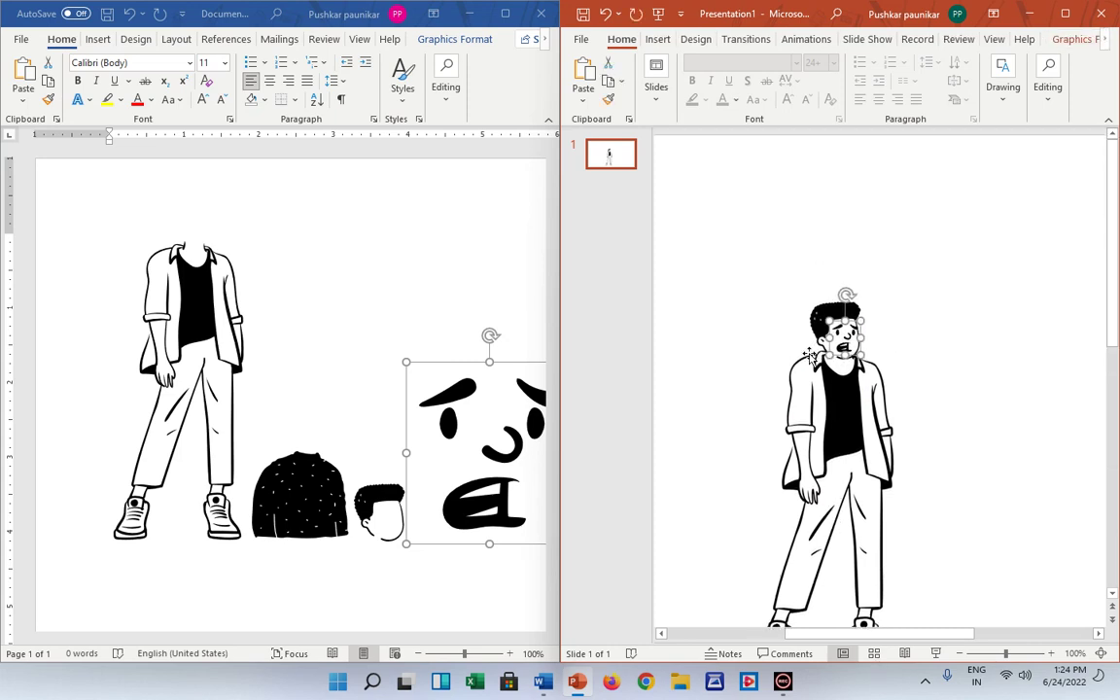
{"action": "left_click", "coordinate": [931, 384]}
{"action": "scroll", "coordinate": [930, 389], "scroll_direction": "down", "scroll_amount": 1}
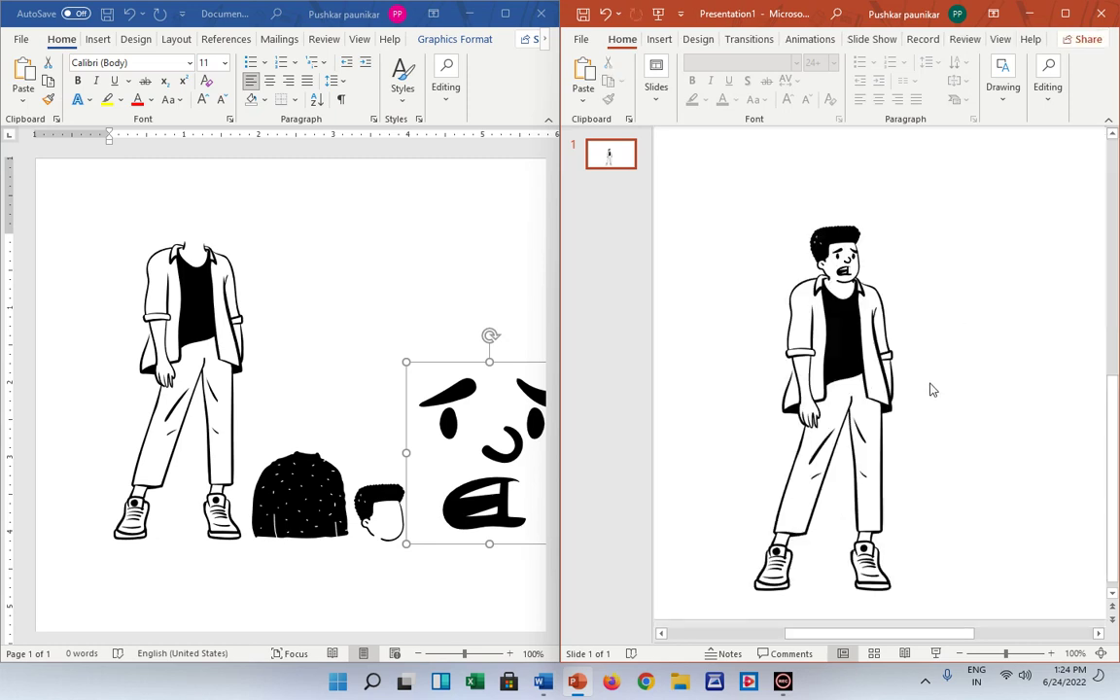
{"action": "scroll", "coordinate": [931, 396], "scroll_direction": "down", "scroll_amount": 1}
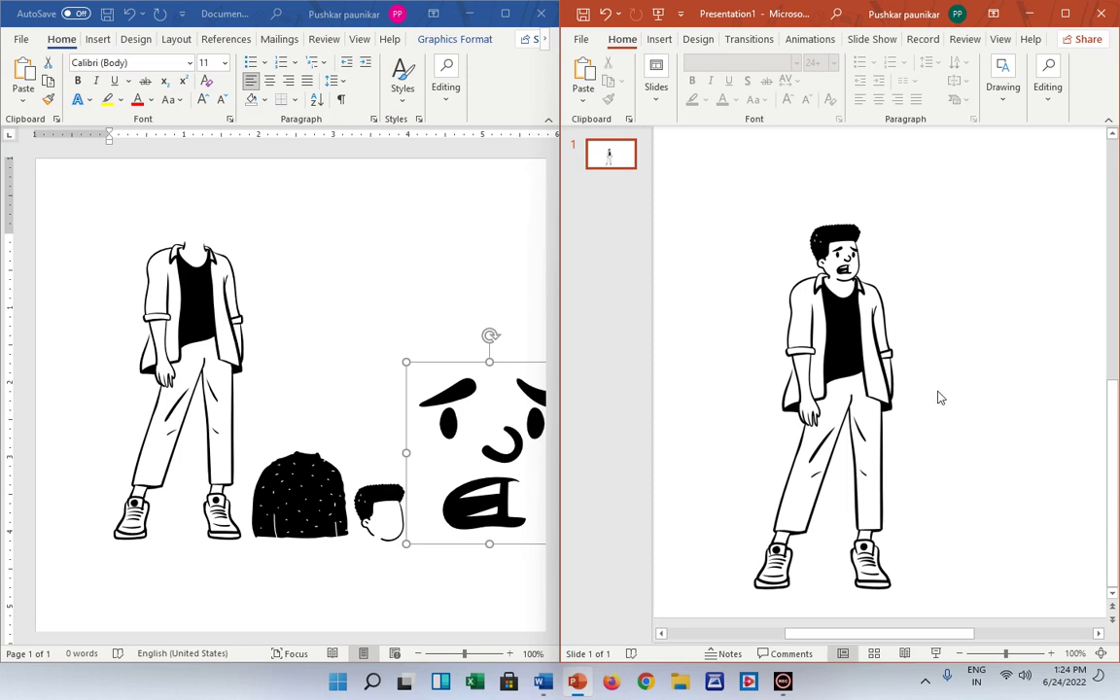
Close Word with Don't Save, exit past the clipboard prompt, and maximize PowerPoint
{"action": "left_click", "coordinate": [547, 13]}
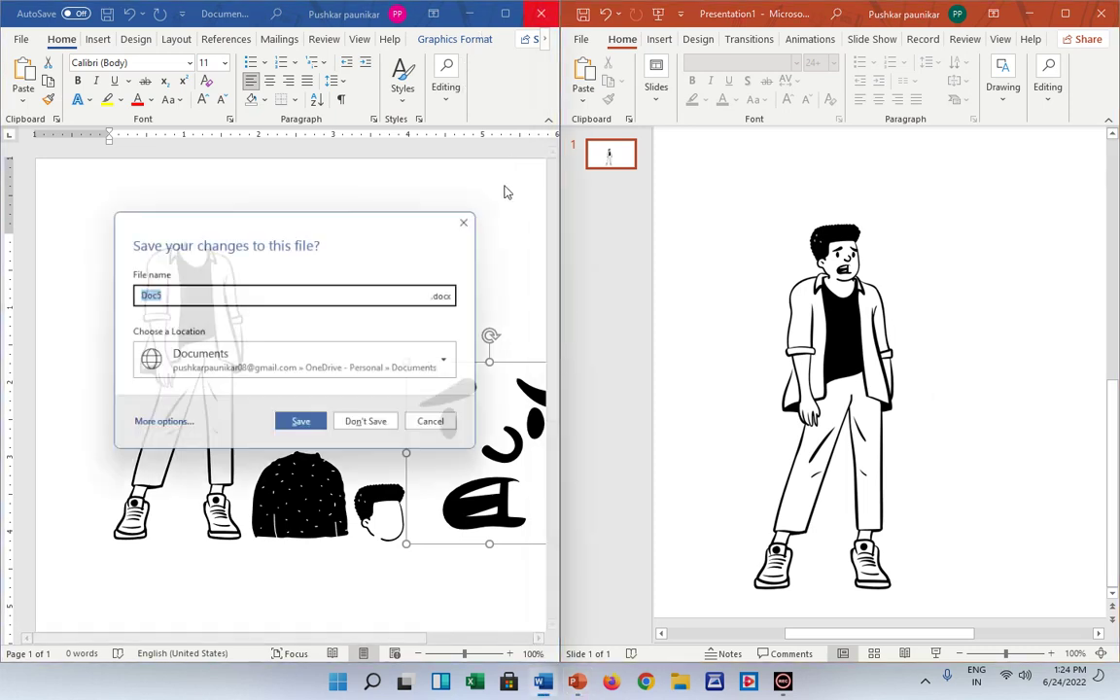
{"action": "left_click", "coordinate": [368, 428]}
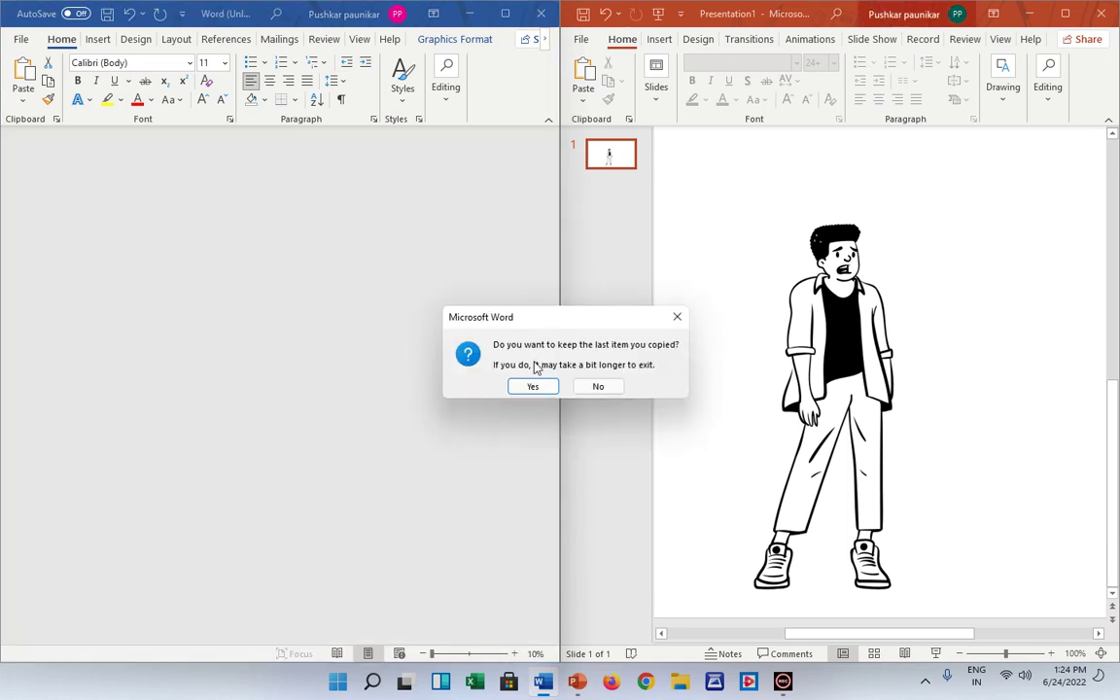
{"action": "left_click", "coordinate": [531, 386]}
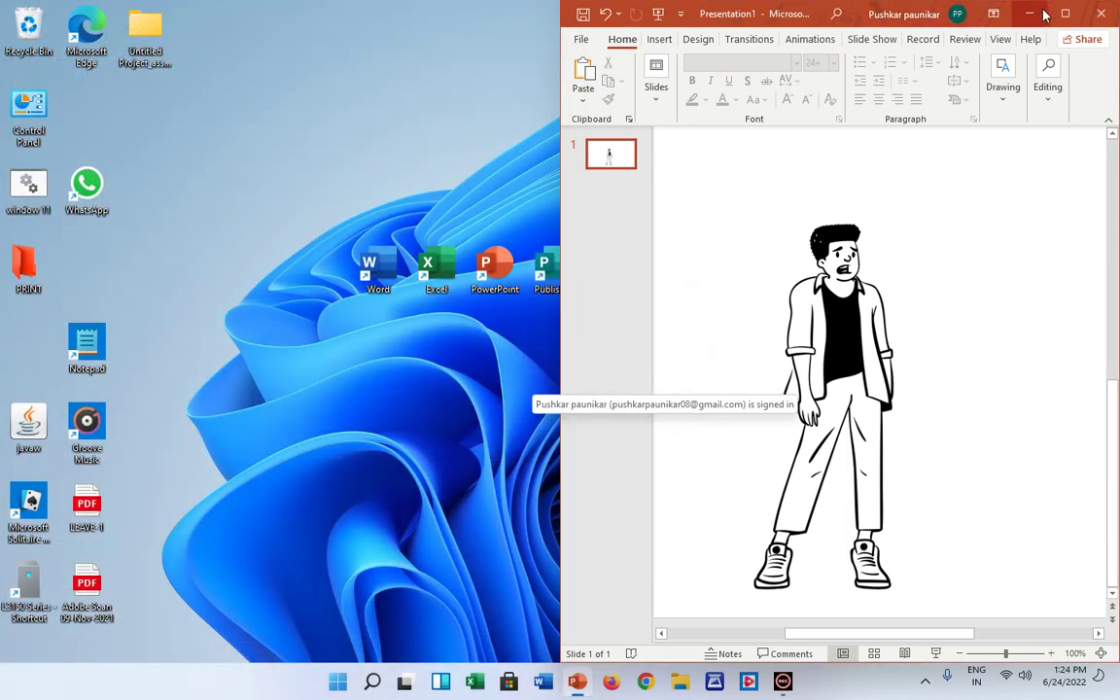
{"action": "left_click", "coordinate": [1065, 14]}
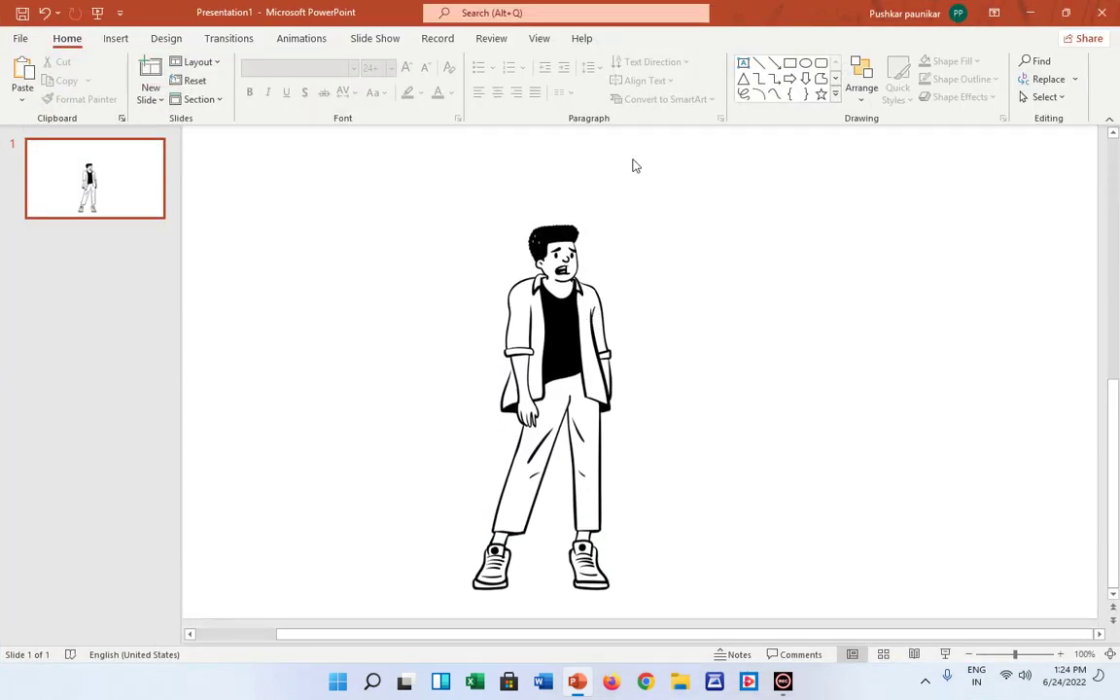
Open the Icons library and browse Nature And Outdoors, Bugs, Accessibility, Education, Animals, Arts and People
{"action": "left_click", "coordinate": [115, 41]}
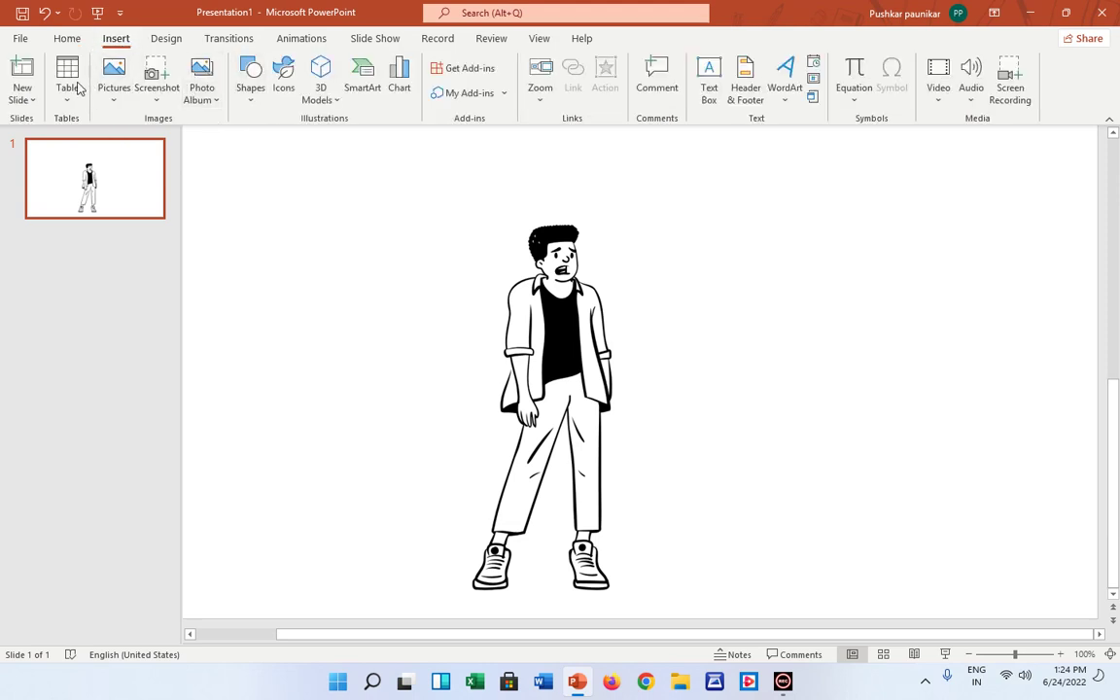
{"action": "left_click", "coordinate": [277, 91]}
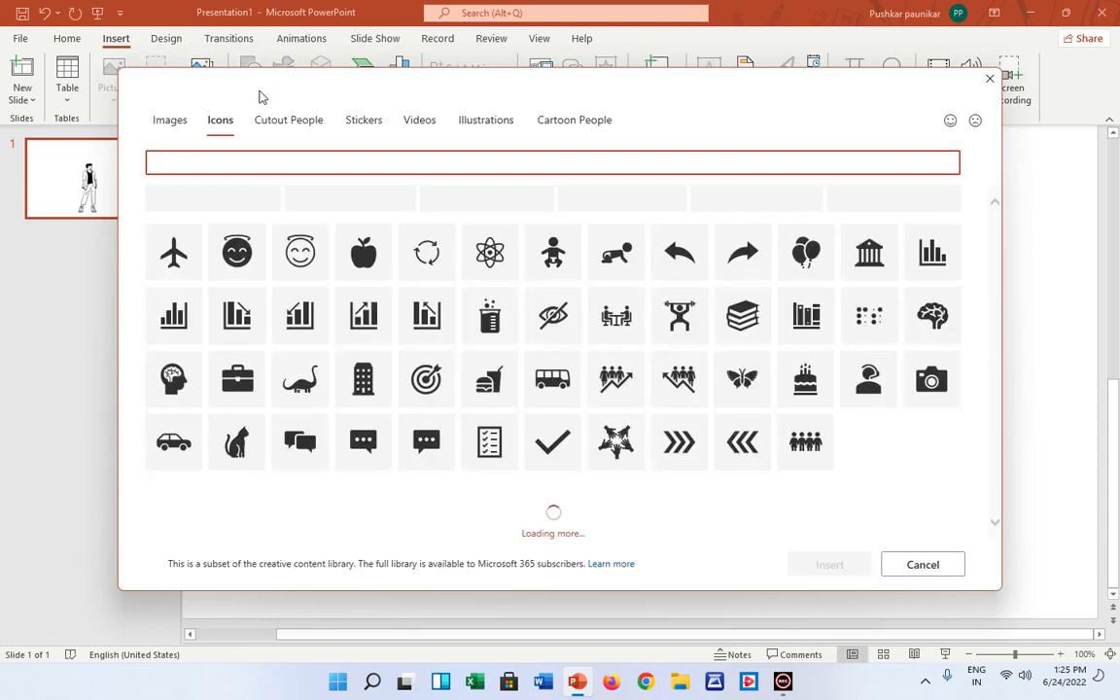
{"action": "scroll", "coordinate": [407, 277], "scroll_direction": "down", "scroll_amount": 3}
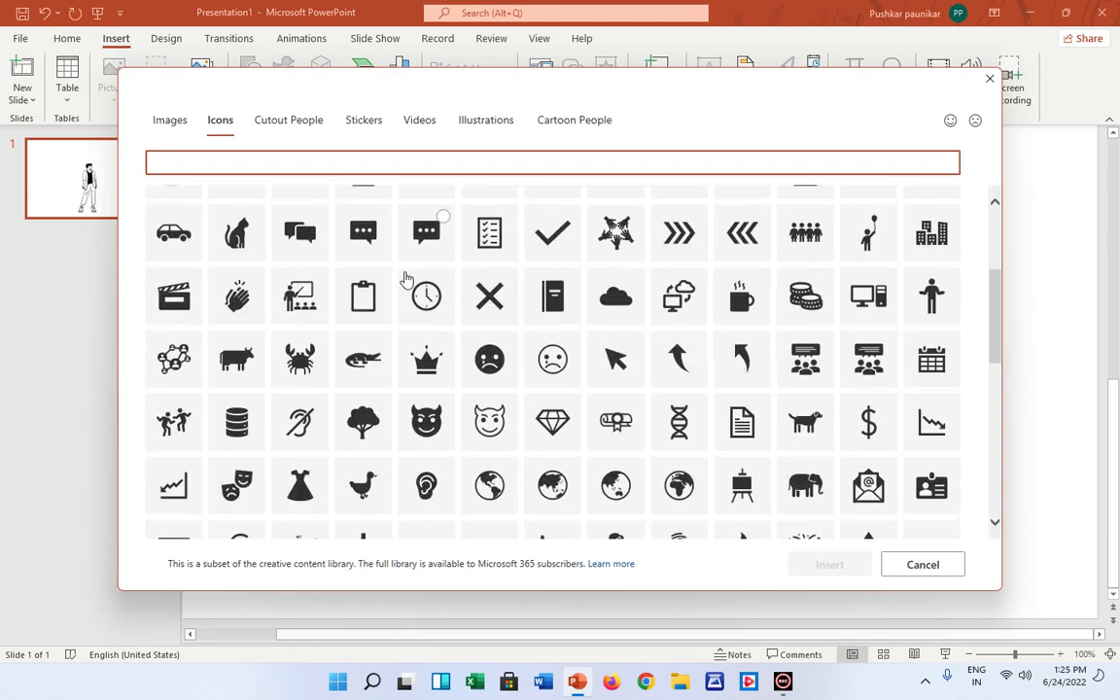
{"action": "scroll", "coordinate": [393, 312], "scroll_direction": "down", "scroll_amount": 3}
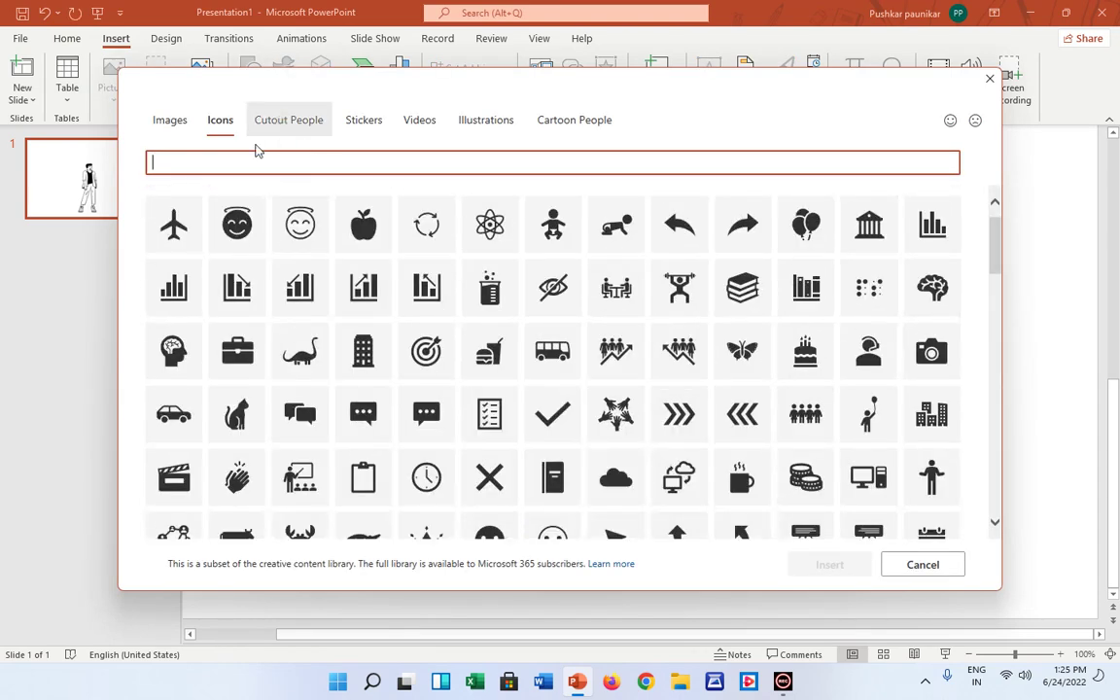
{"action": "left_click", "coordinate": [238, 217]}
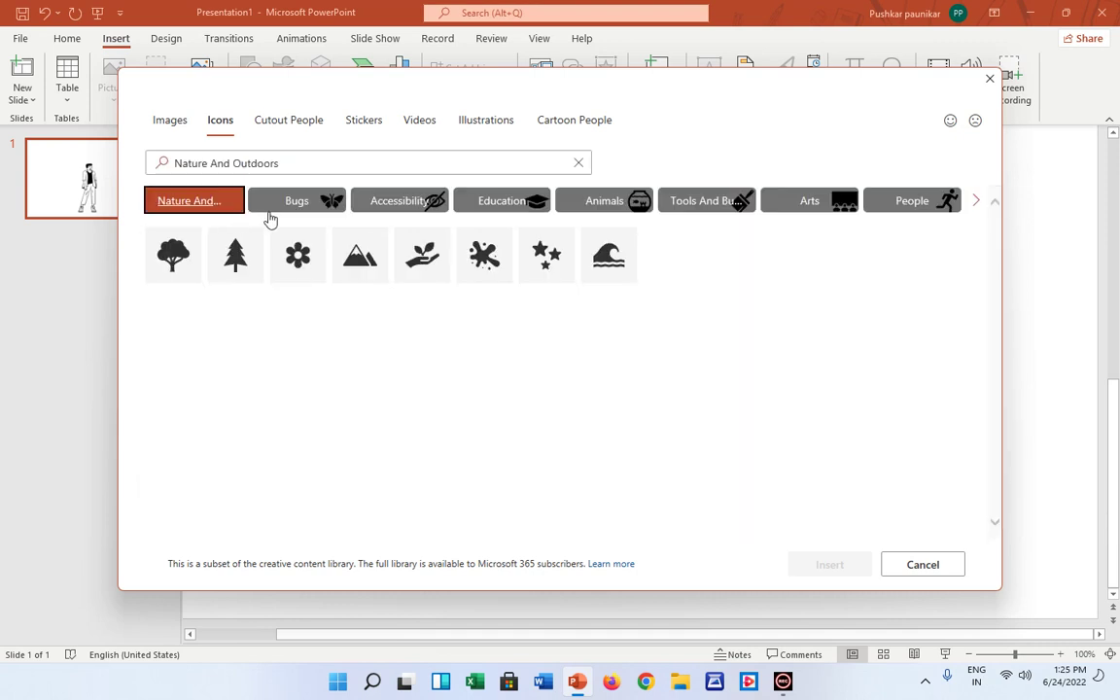
{"action": "left_click", "coordinate": [290, 214]}
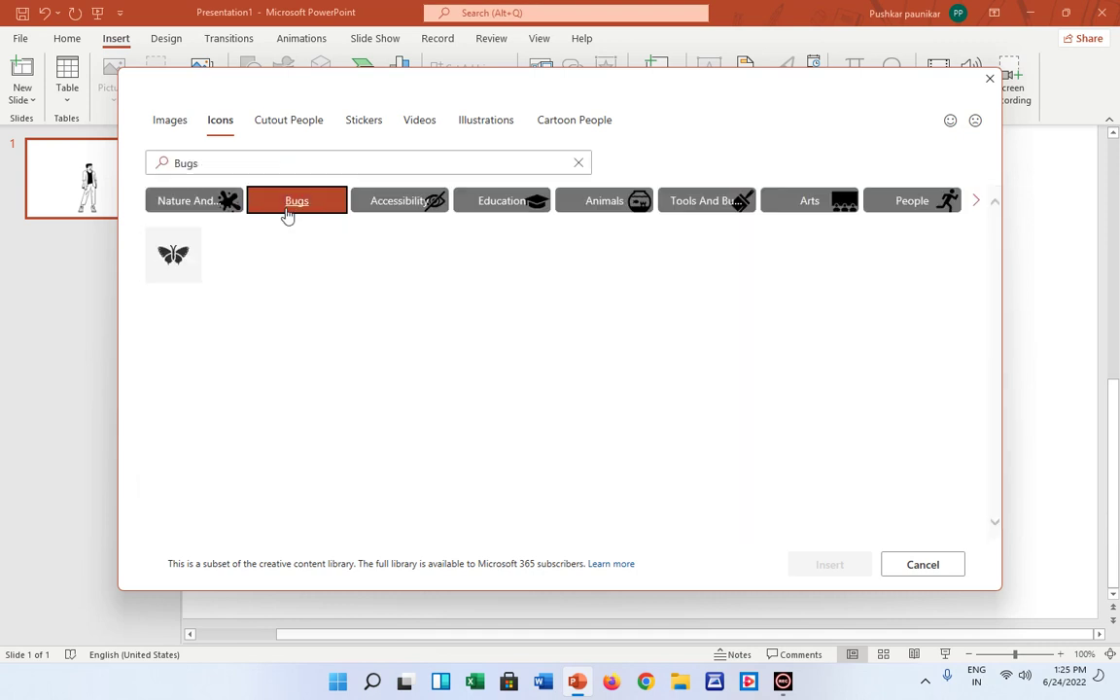
{"action": "left_click", "coordinate": [393, 197]}
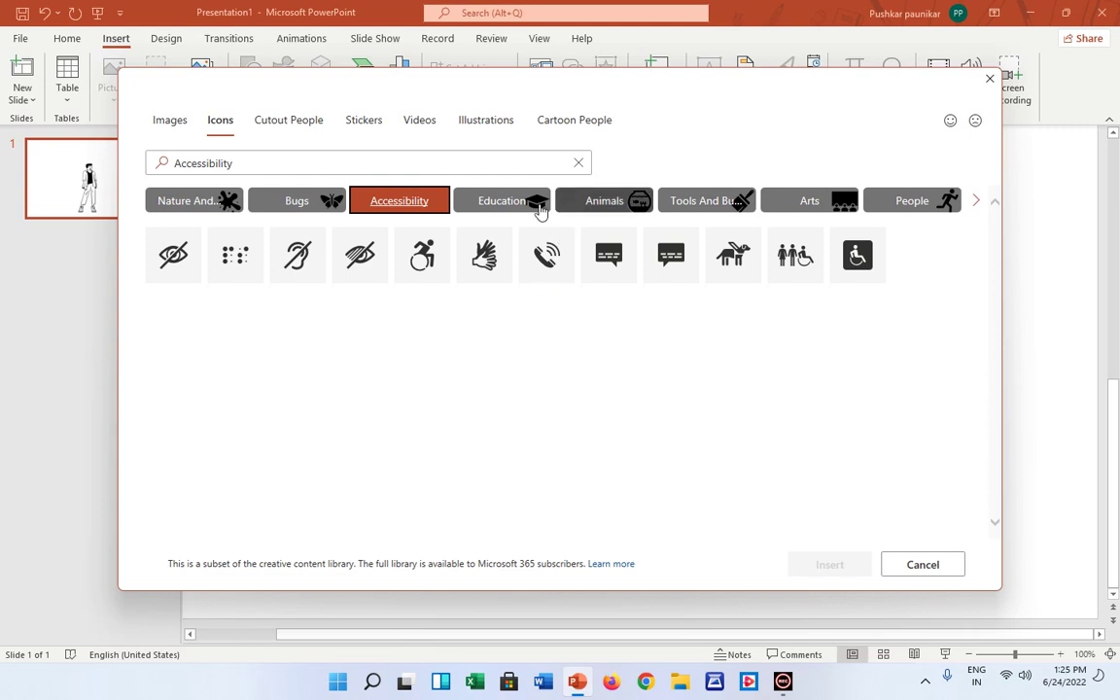
{"action": "left_click", "coordinate": [535, 206]}
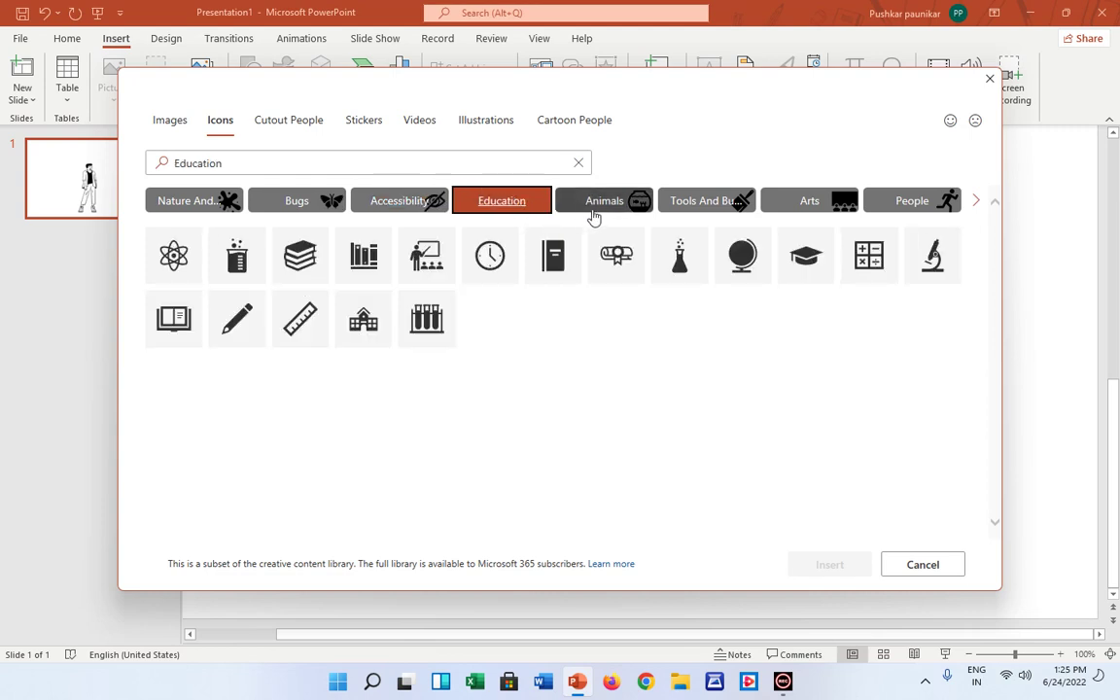
{"action": "left_click", "coordinate": [593, 204]}
{"action": "left_click", "coordinate": [737, 198]}
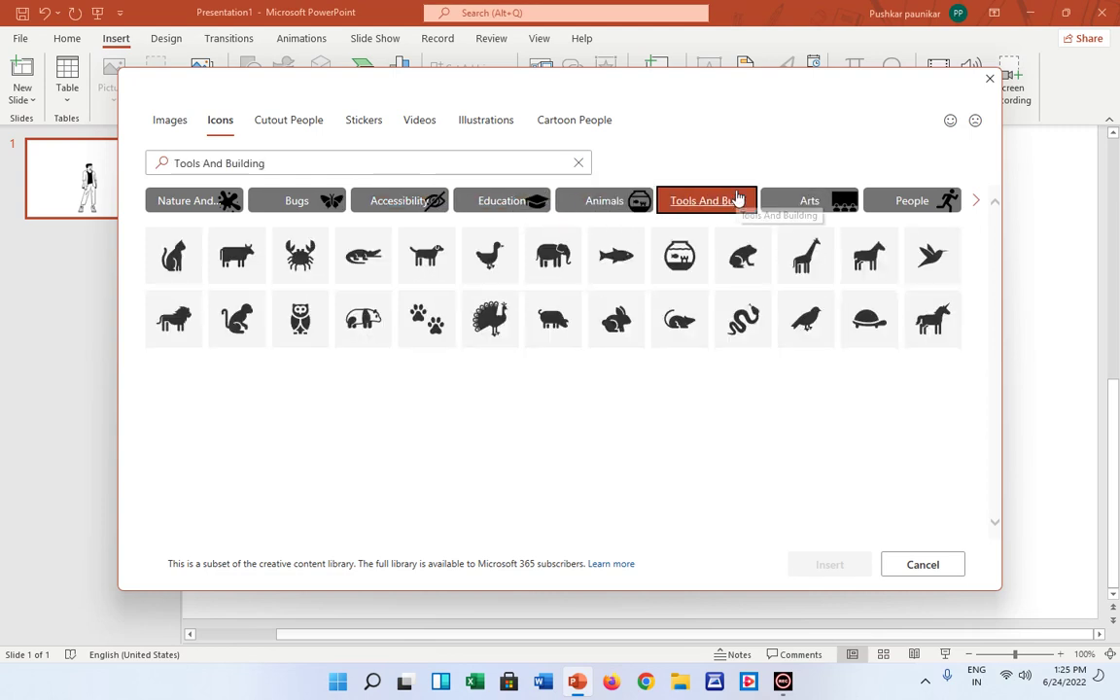
{"action": "left_click", "coordinate": [787, 208]}
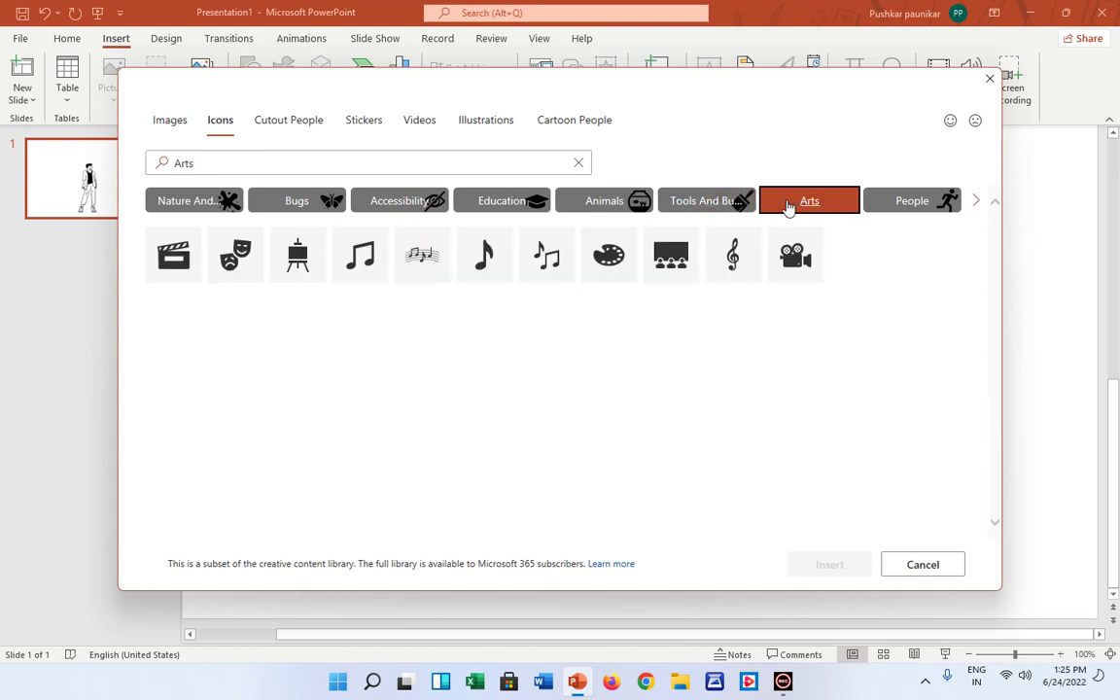
{"action": "left_click", "coordinate": [898, 211]}
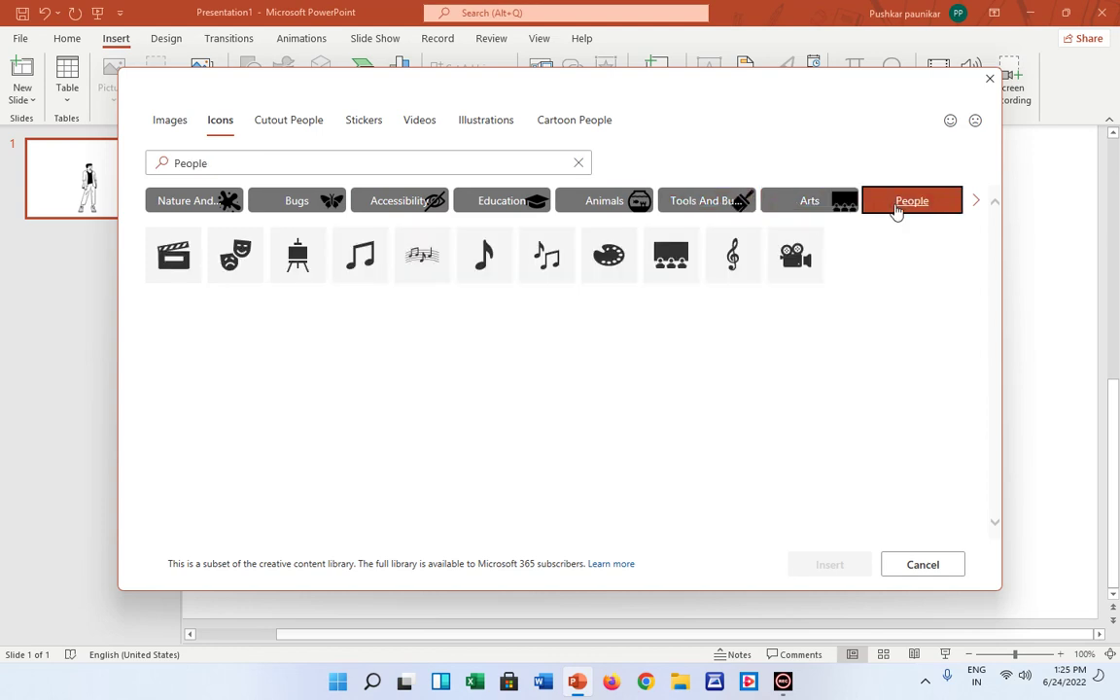
Browse Vehicles through Food And Drinks icon categories, then confirm the error dialog so PowerPoint closes
{"action": "left_click", "coordinate": [972, 200]}
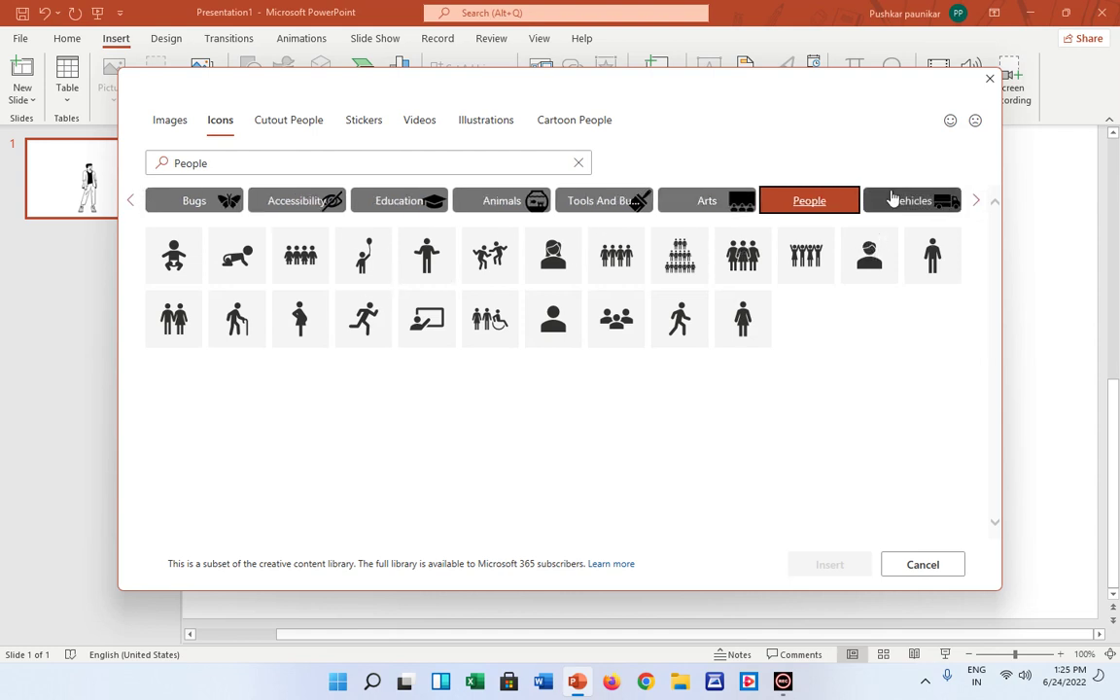
{"action": "left_click", "coordinate": [892, 197]}
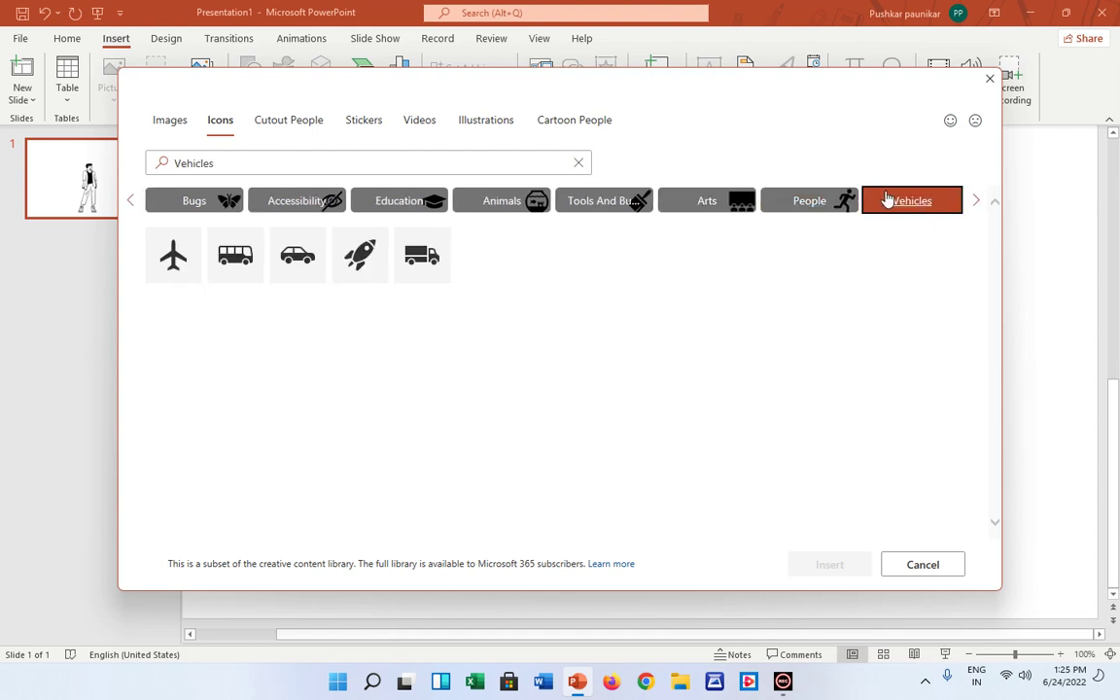
{"action": "left_click", "coordinate": [980, 203]}
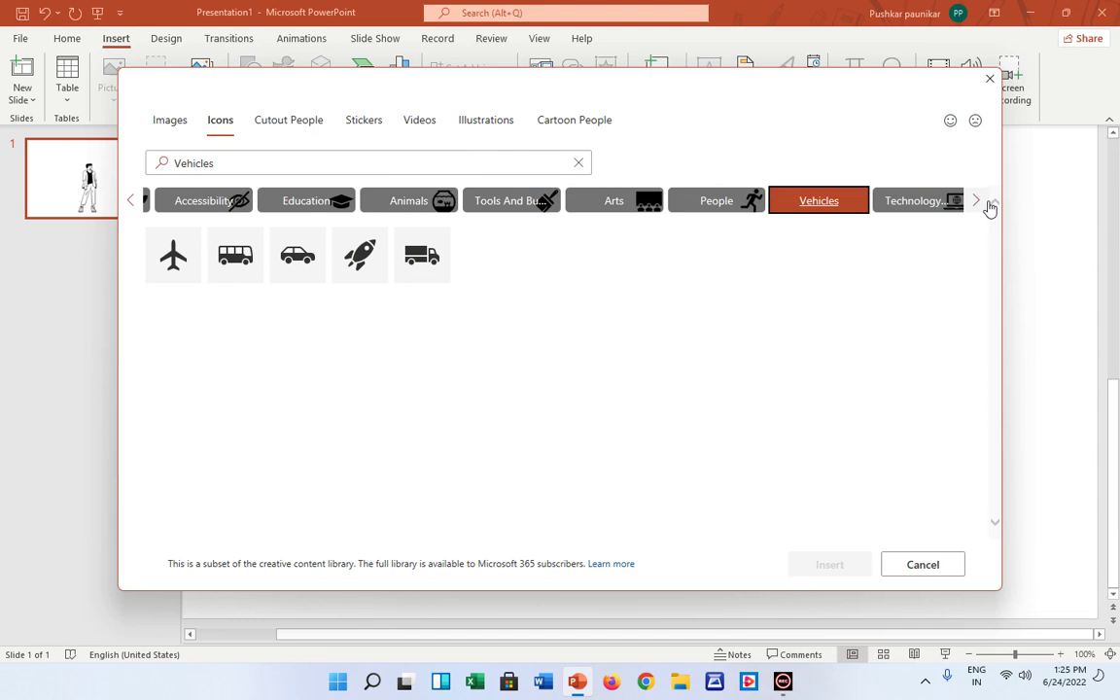
{"action": "left_click", "coordinate": [936, 215]}
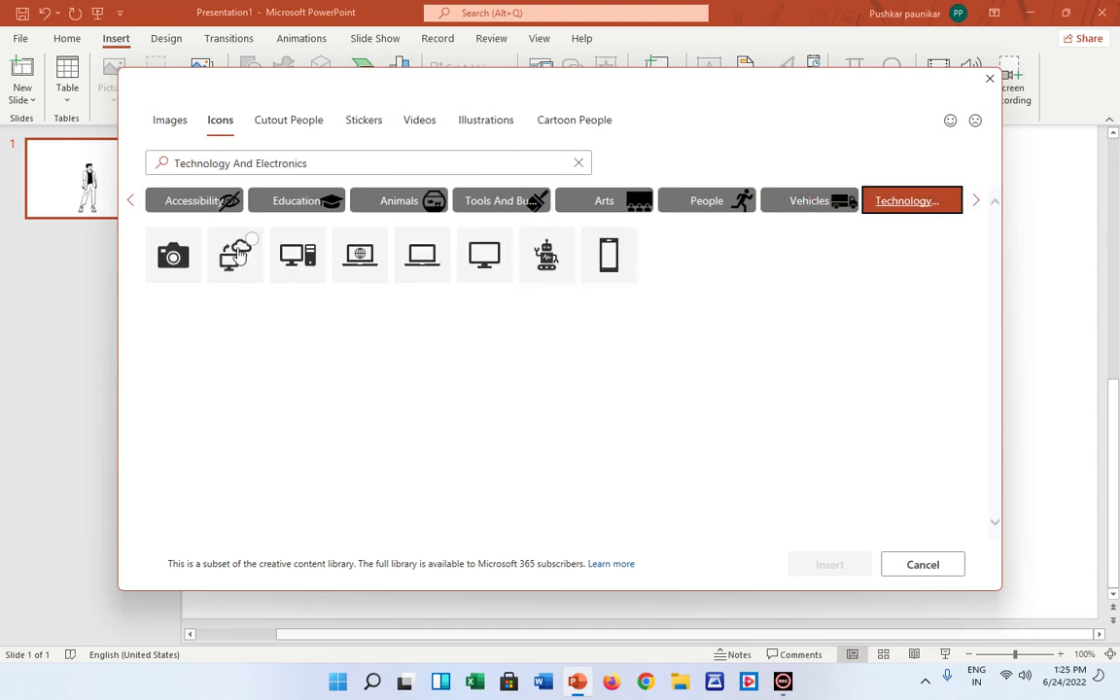
{"action": "left_click", "coordinate": [978, 205]}
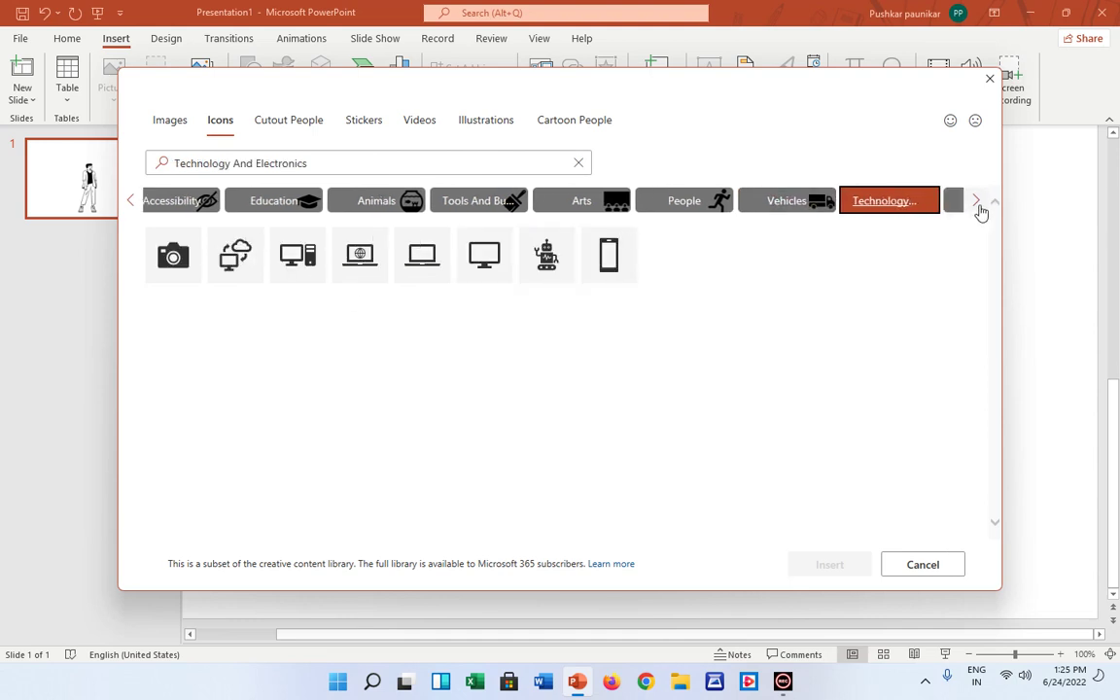
{"action": "left_click", "coordinate": [929, 212]}
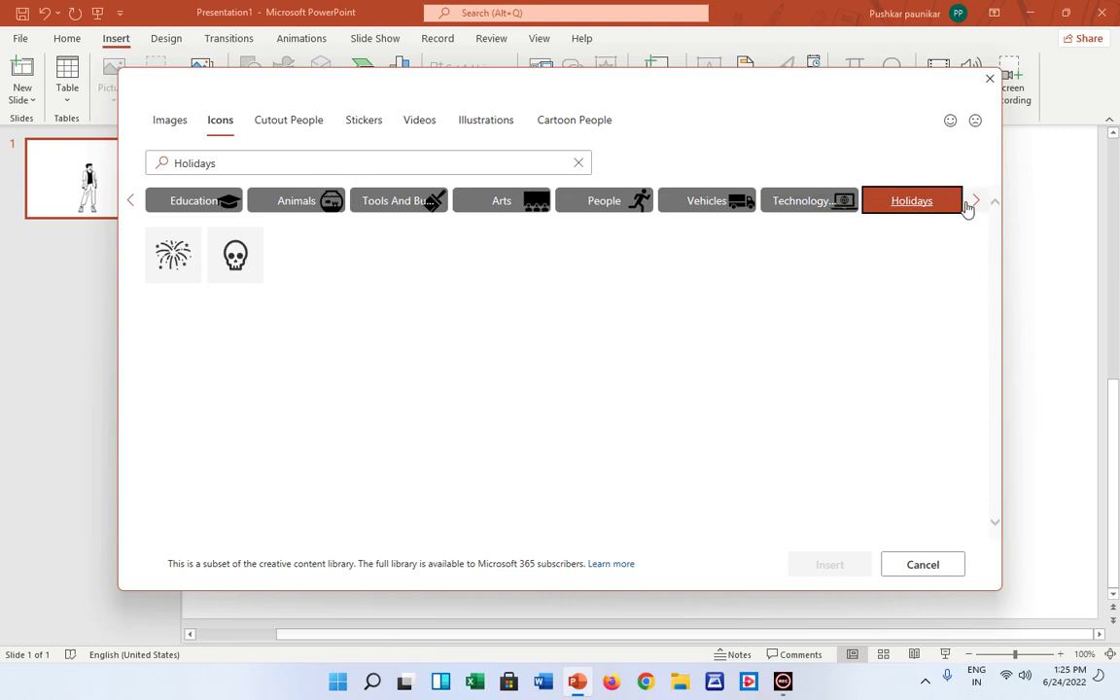
{"action": "left_click", "coordinate": [975, 204]}
{"action": "left_click", "coordinate": [930, 210]}
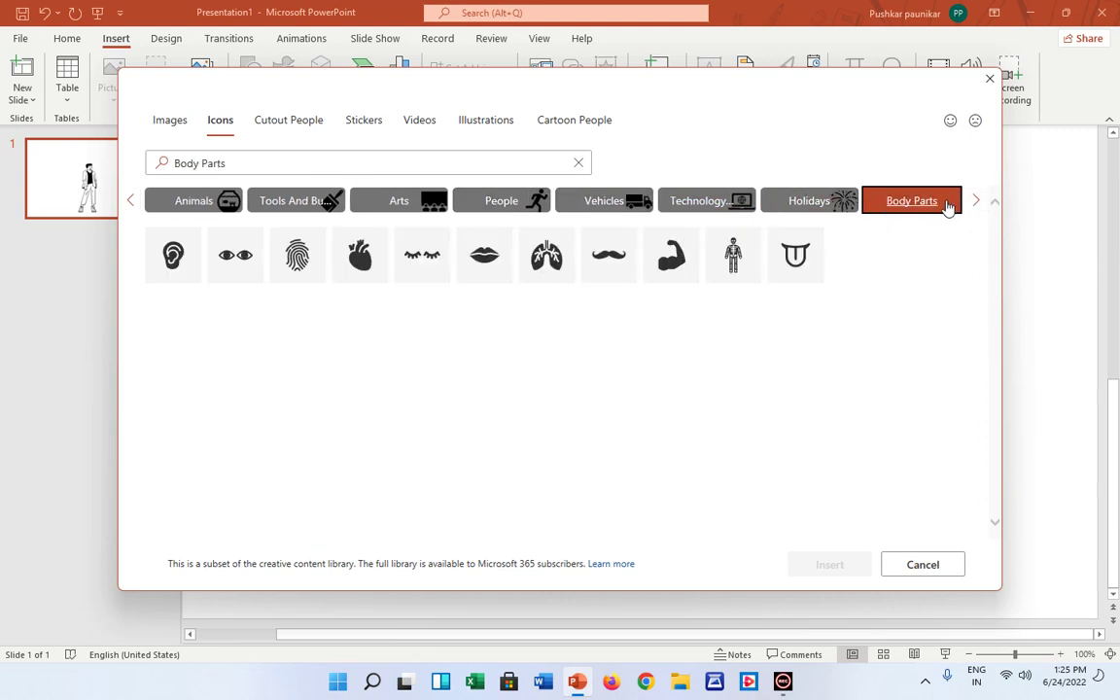
{"action": "left_click", "coordinate": [975, 203]}
{"action": "left_click", "coordinate": [921, 210]}
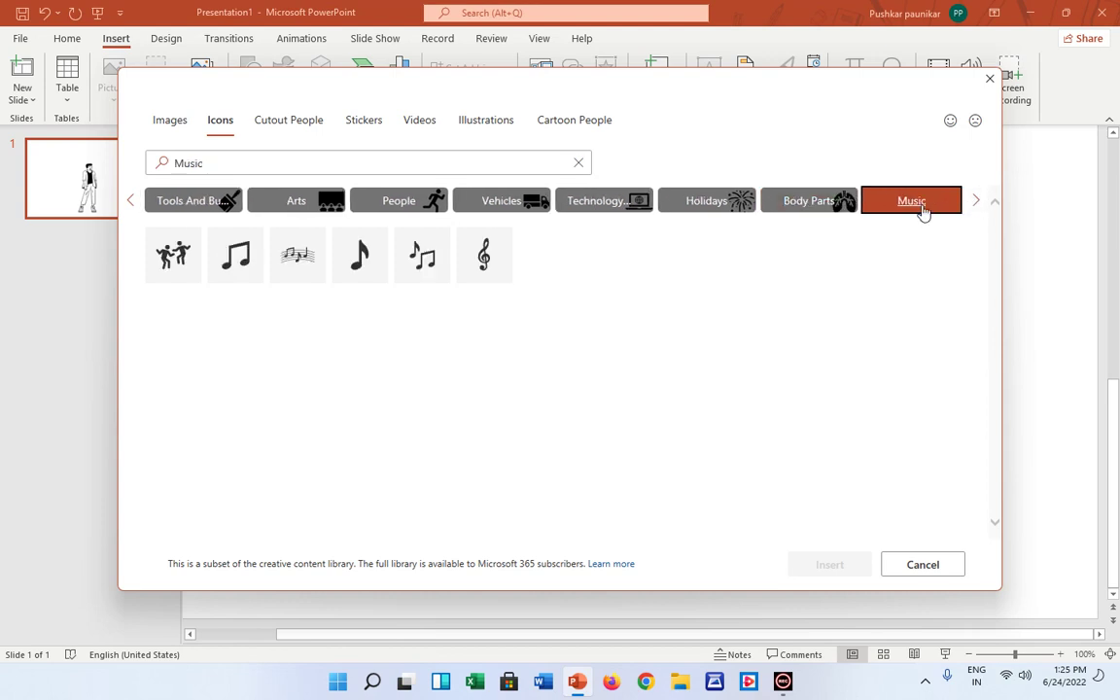
{"action": "left_click", "coordinate": [975, 203]}
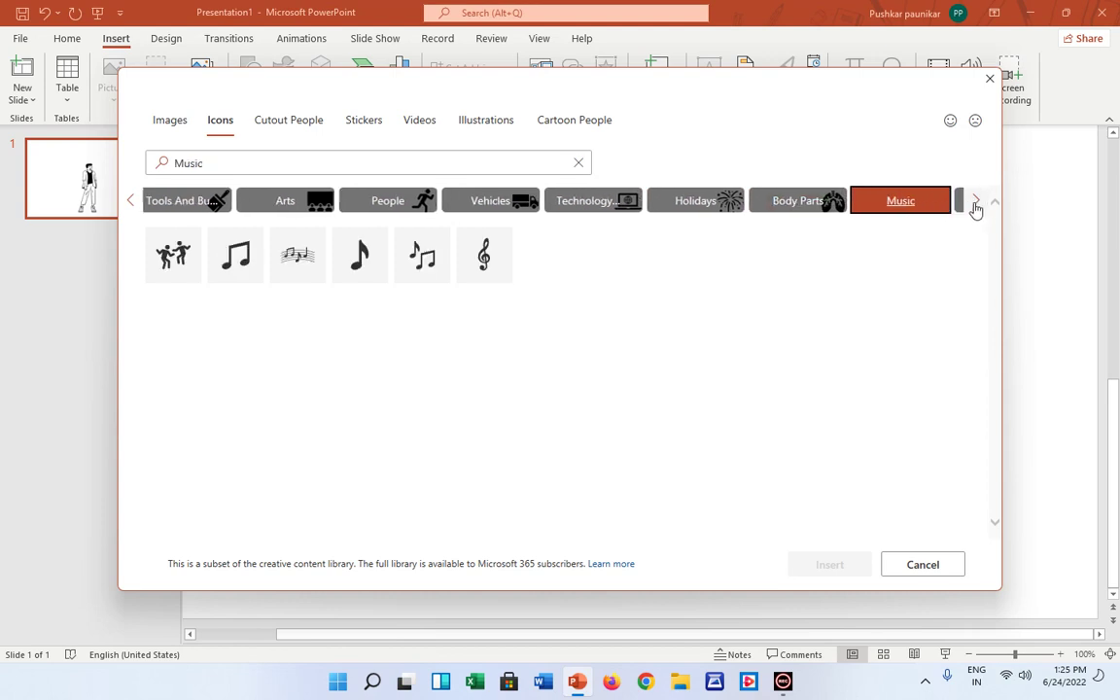
{"action": "left_click", "coordinate": [930, 204]}
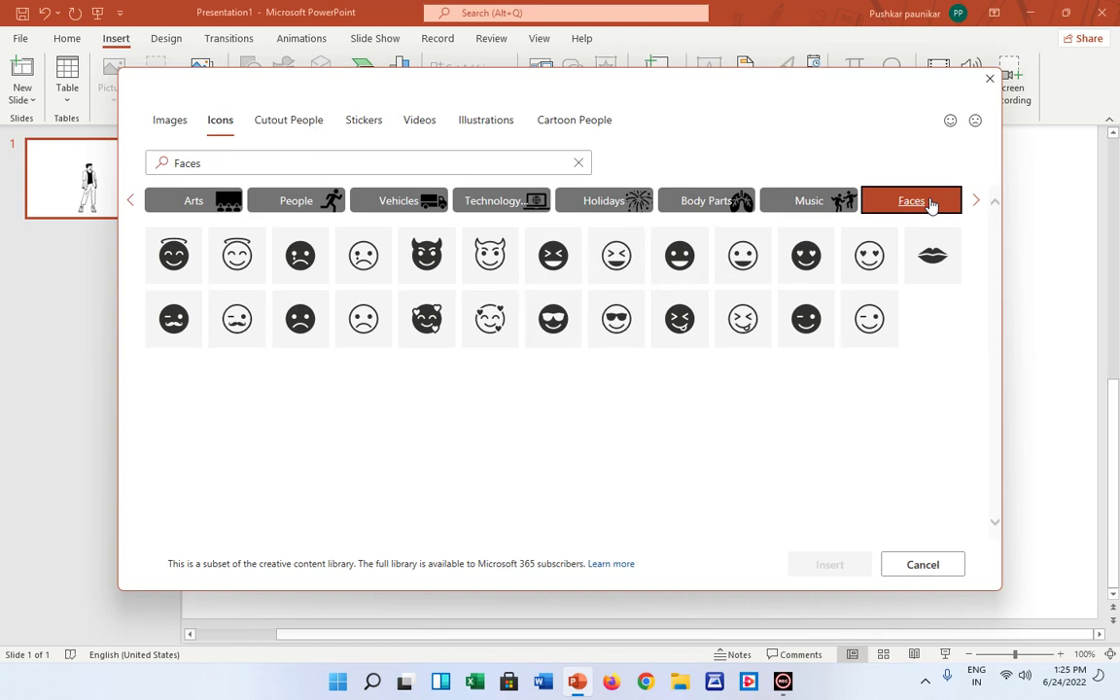
{"action": "left_click", "coordinate": [975, 206]}
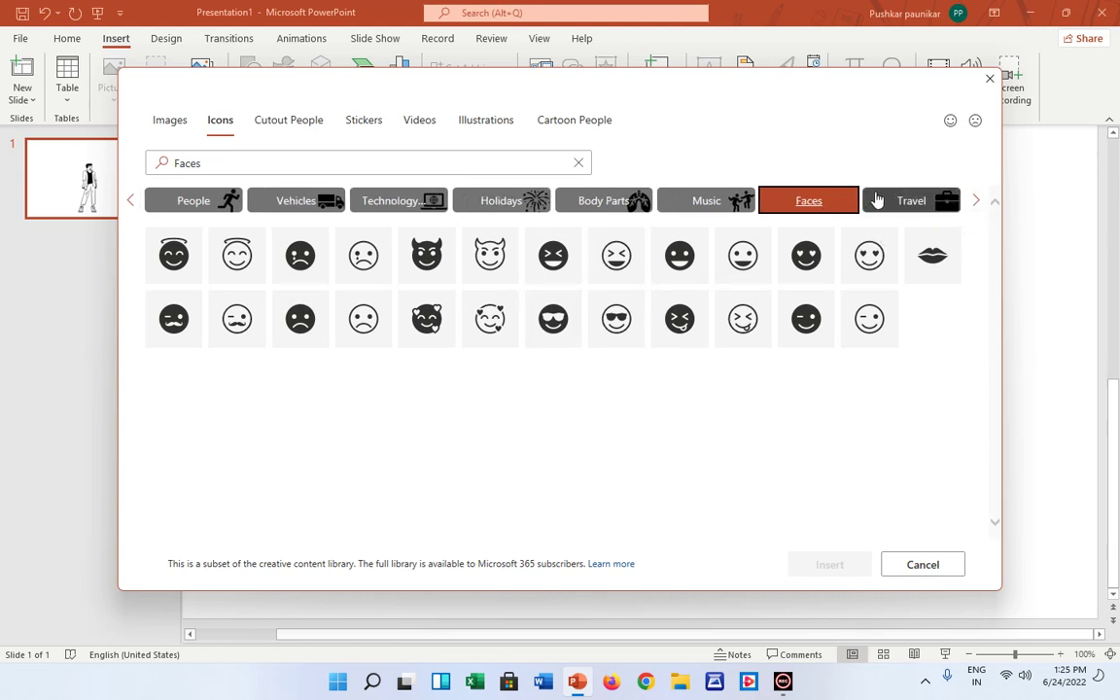
{"action": "left_click", "coordinate": [880, 201]}
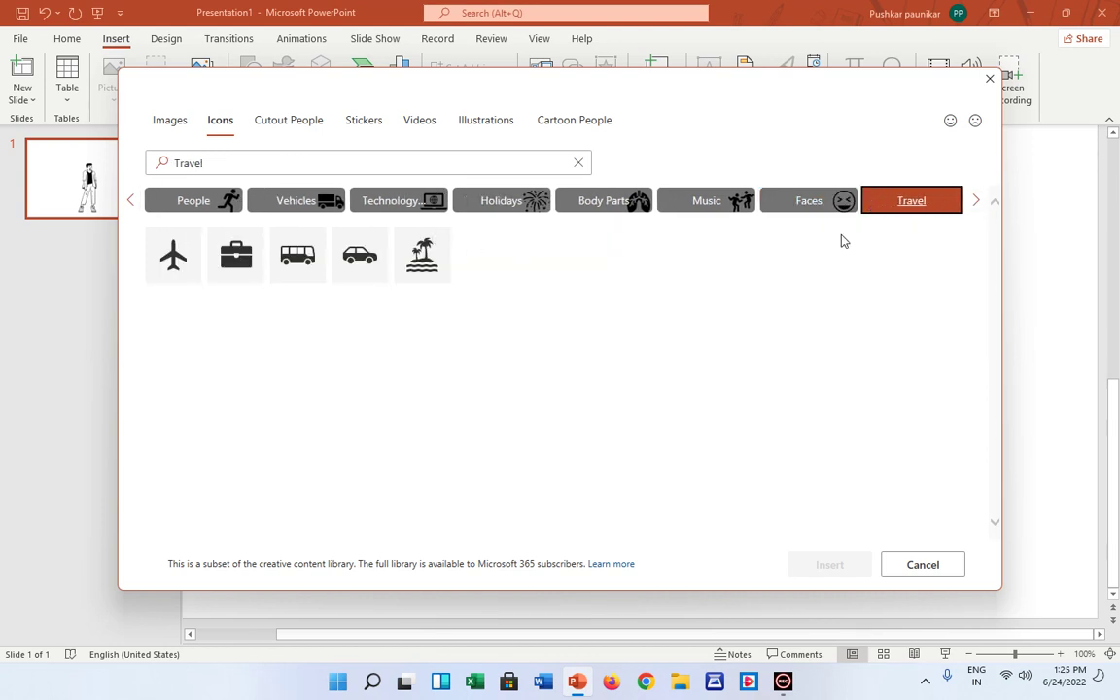
{"action": "left_click", "coordinate": [979, 201]}
{"action": "left_click", "coordinate": [905, 210]}
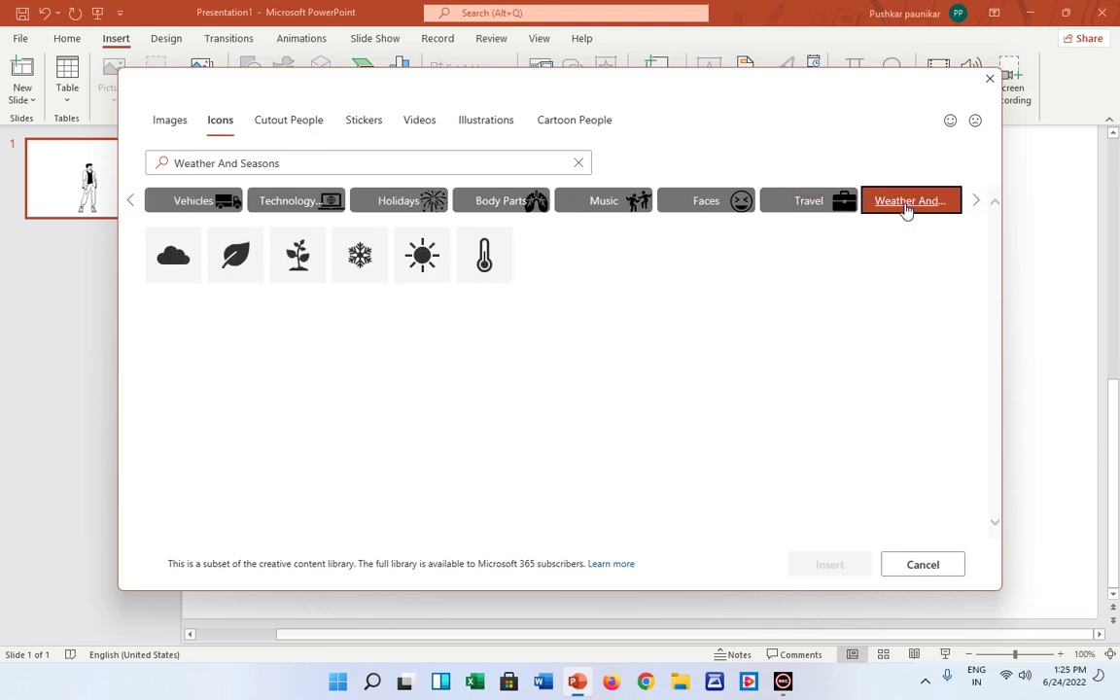
{"action": "left_click", "coordinate": [971, 204]}
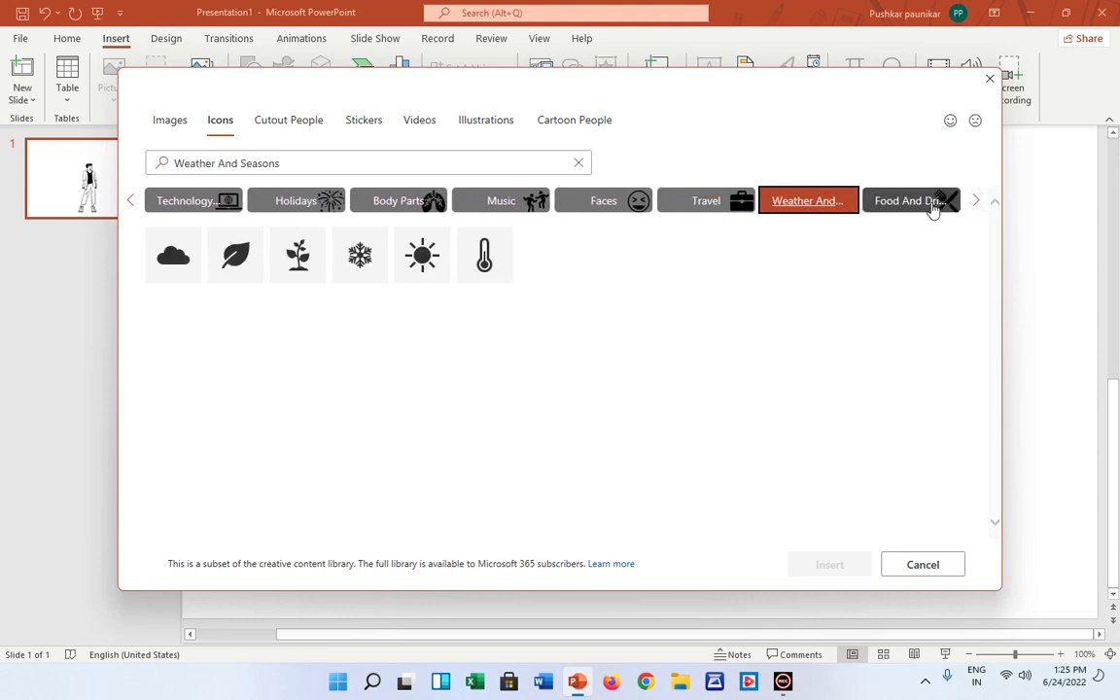
{"action": "left_click", "coordinate": [932, 210]}
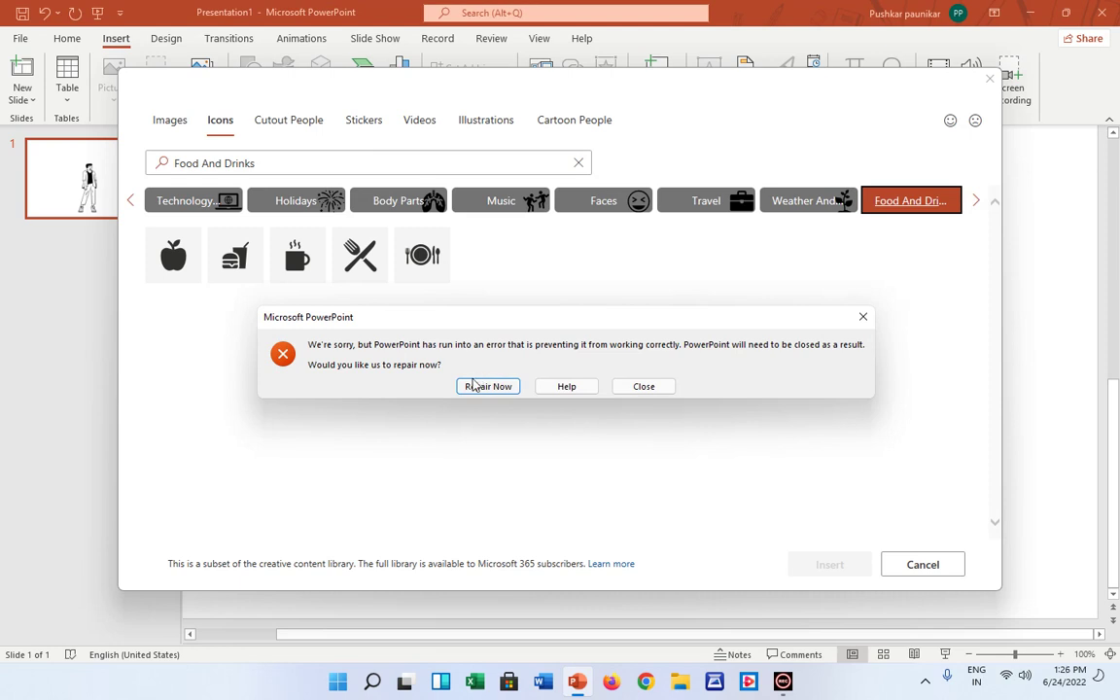
{"action": "left_click", "coordinate": [473, 386]}
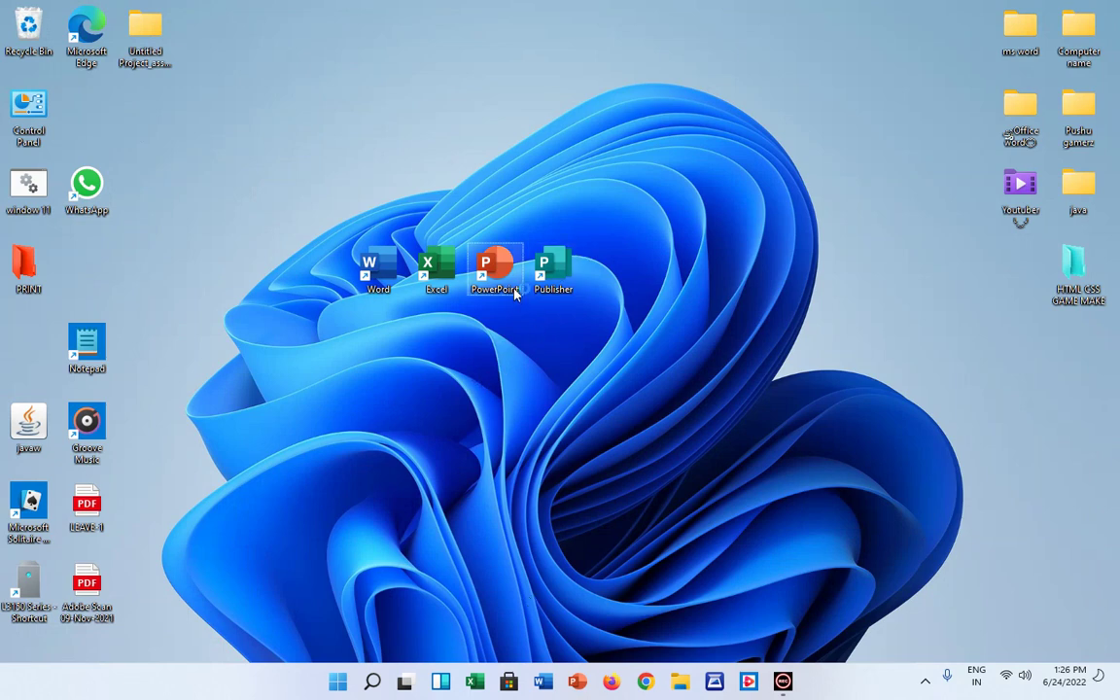
Relaunch PowerPoint, create a blank Presentation1, and cut its title and subtitle placeholders
{"action": "double_click", "coordinate": [515, 294]}
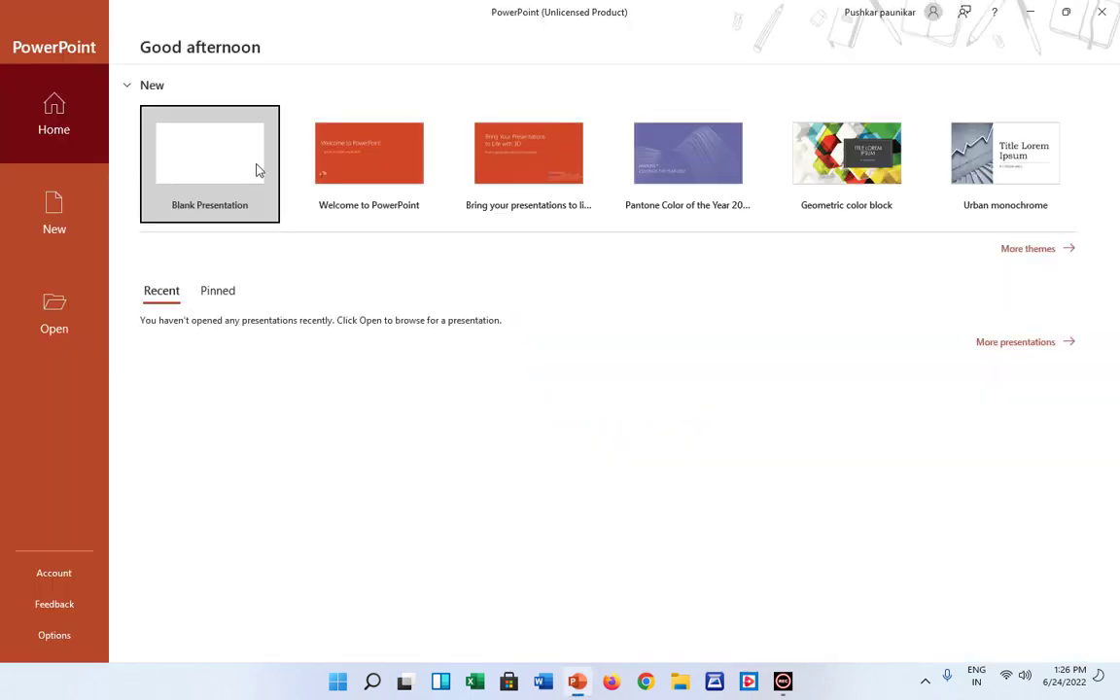
{"action": "left_click", "coordinate": [257, 170]}
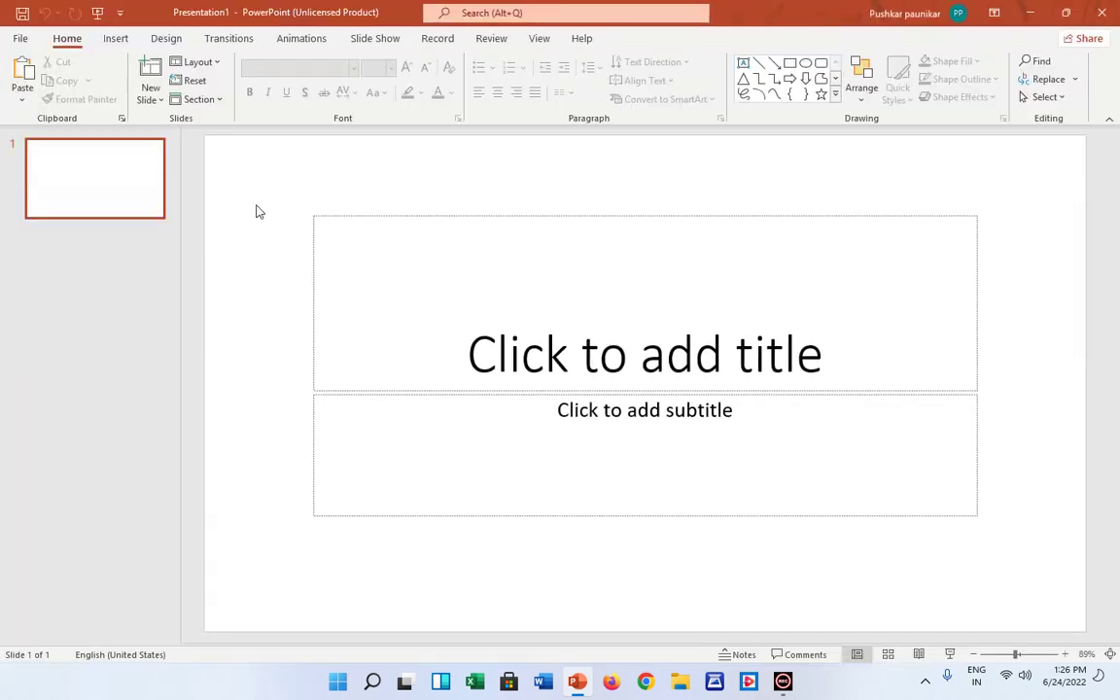
{"action": "left_click_drag", "start_coordinate": [233, 161], "coordinate": [996, 579]}
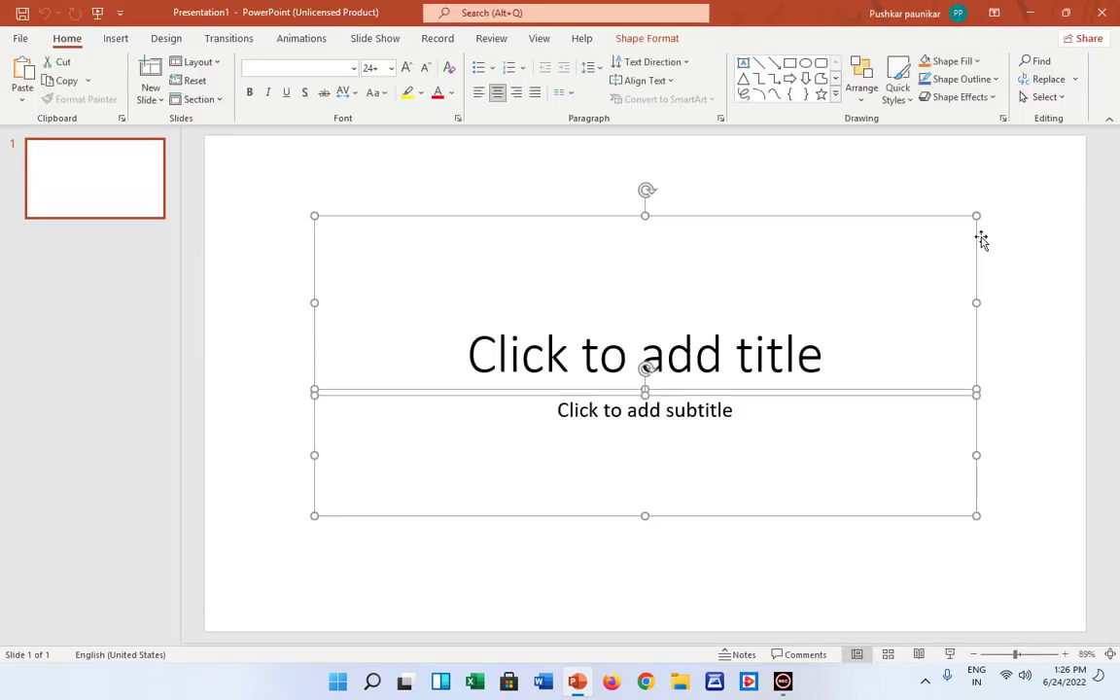
{"action": "right_click", "coordinate": [940, 215]}
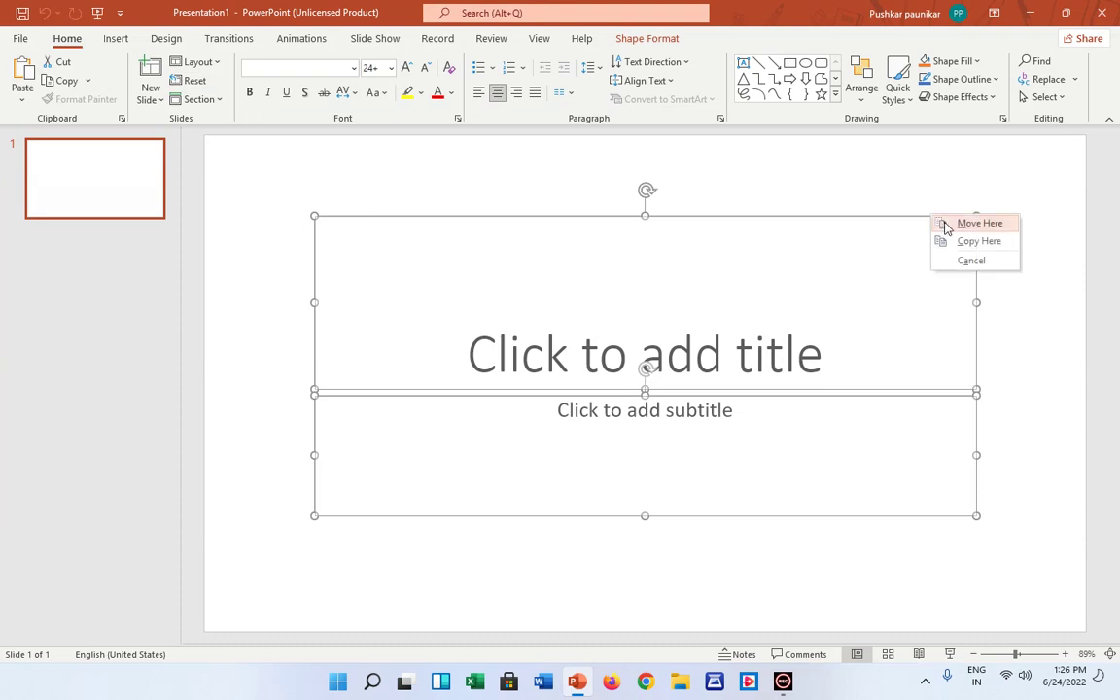
{"action": "key", "text": "Escape"}
{"action": "right_click", "coordinate": [900, 216]}
{"action": "key", "text": "Escape"}
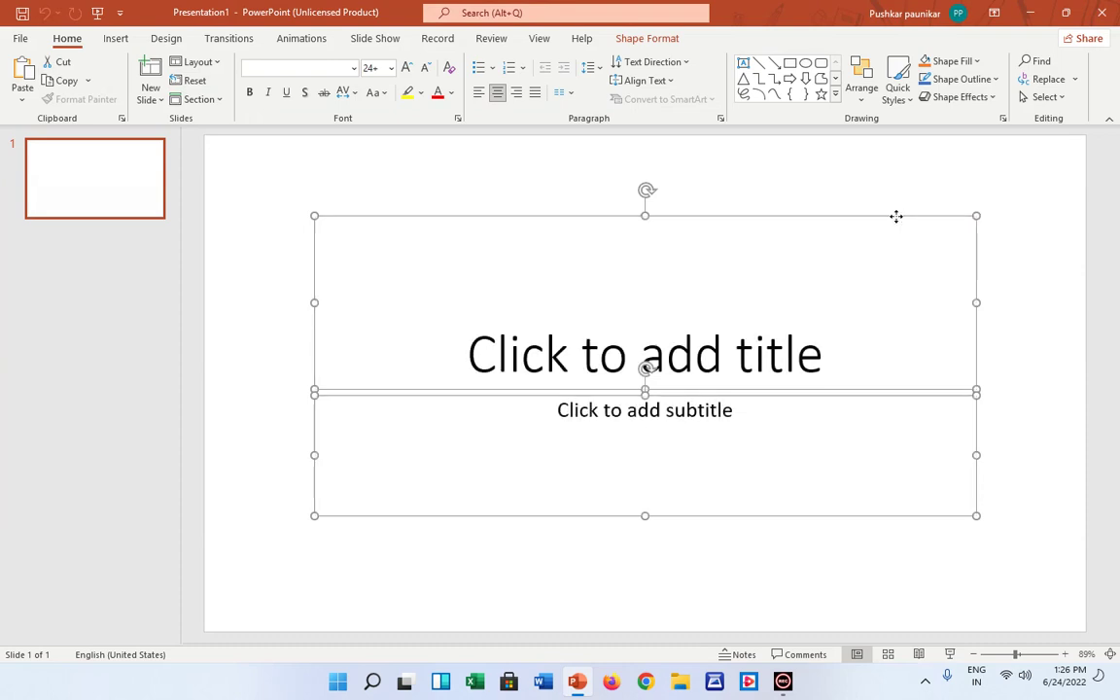
{"action": "right_click", "coordinate": [895, 217]}
{"action": "key", "text": "Escape"}
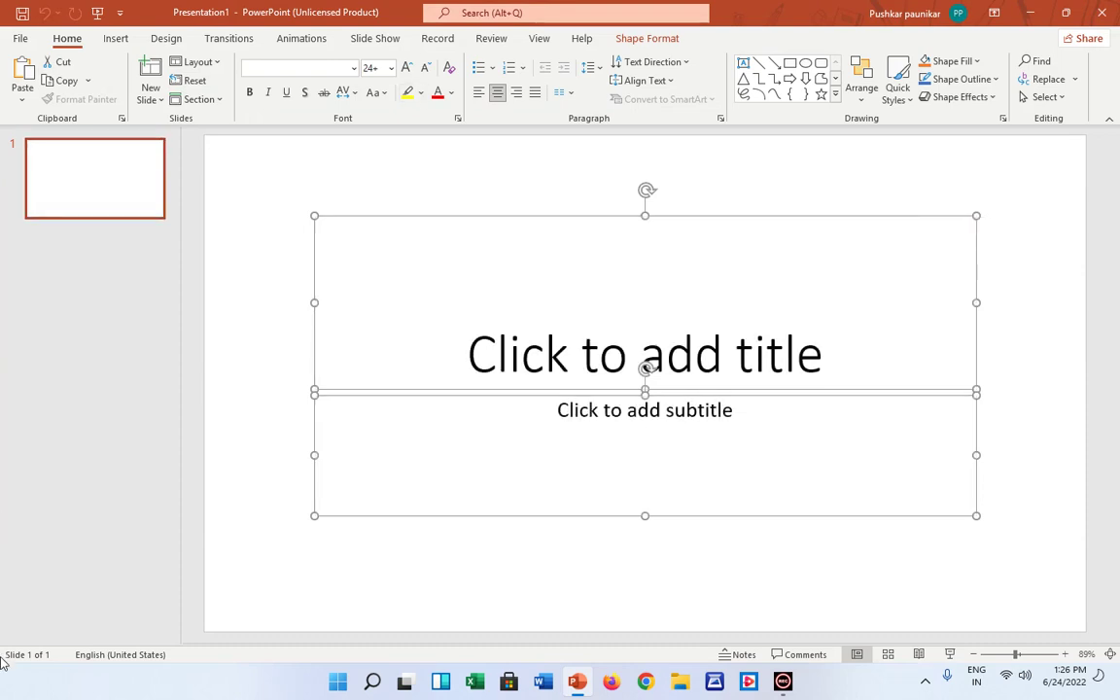
{"action": "right_click", "coordinate": [851, 213]}
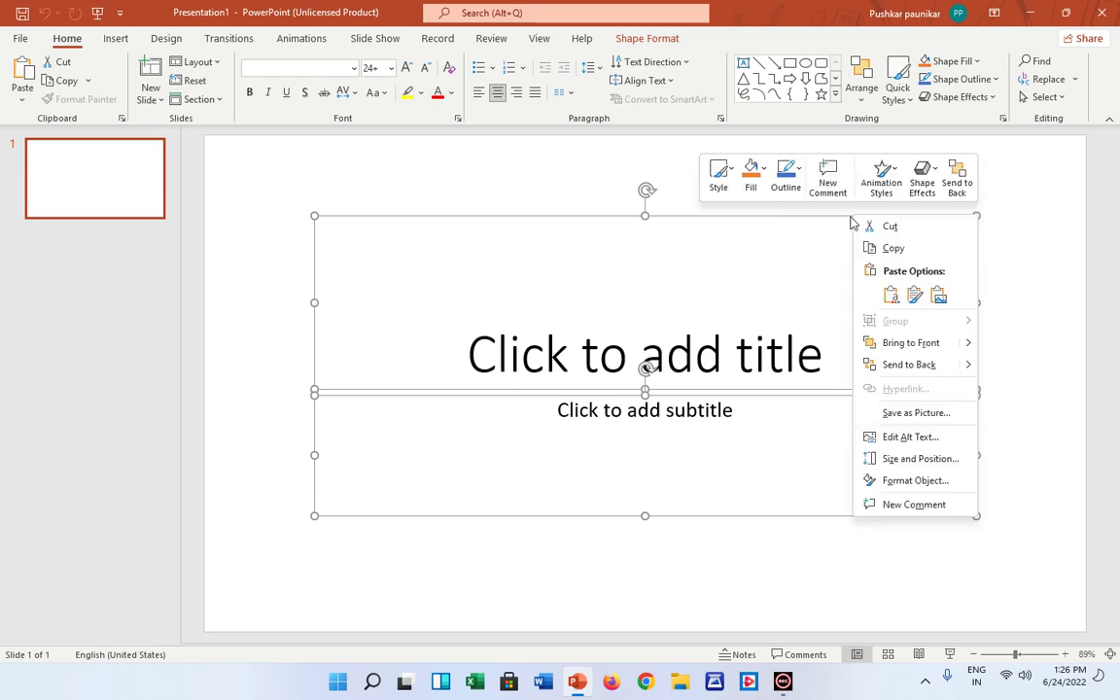
{"action": "left_click", "coordinate": [795, 224]}
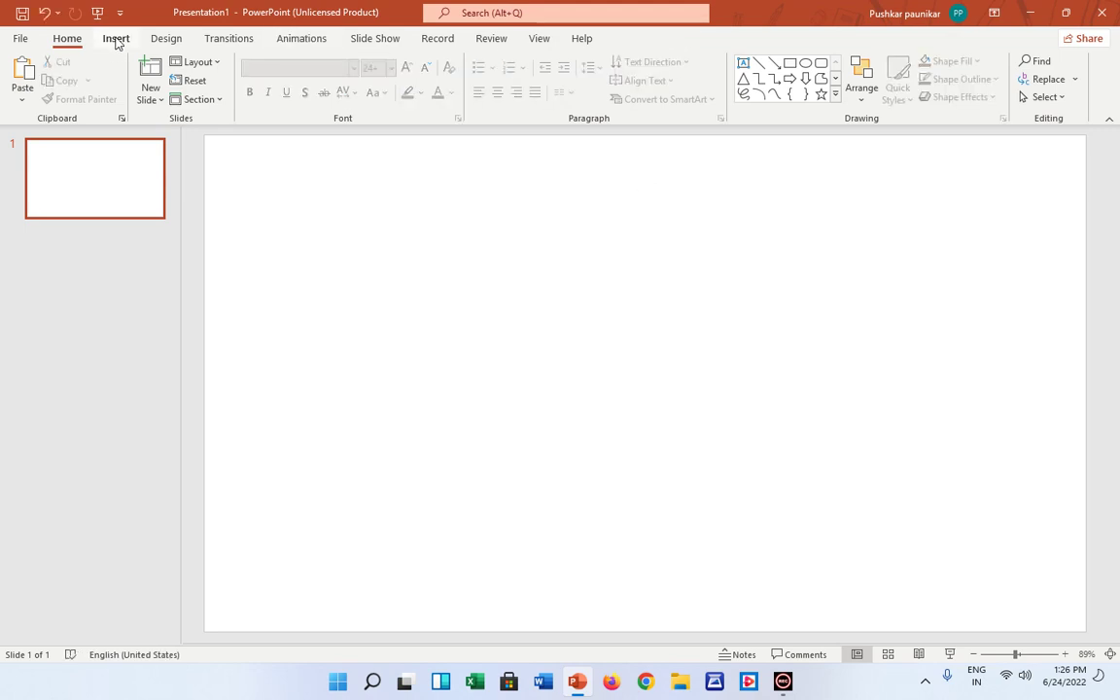
Open the Icons library and browse Analytics, Commerce, Celebration, Graph and Security And Justice
{"action": "left_click", "coordinate": [114, 39]}
{"action": "left_click", "coordinate": [283, 73]}
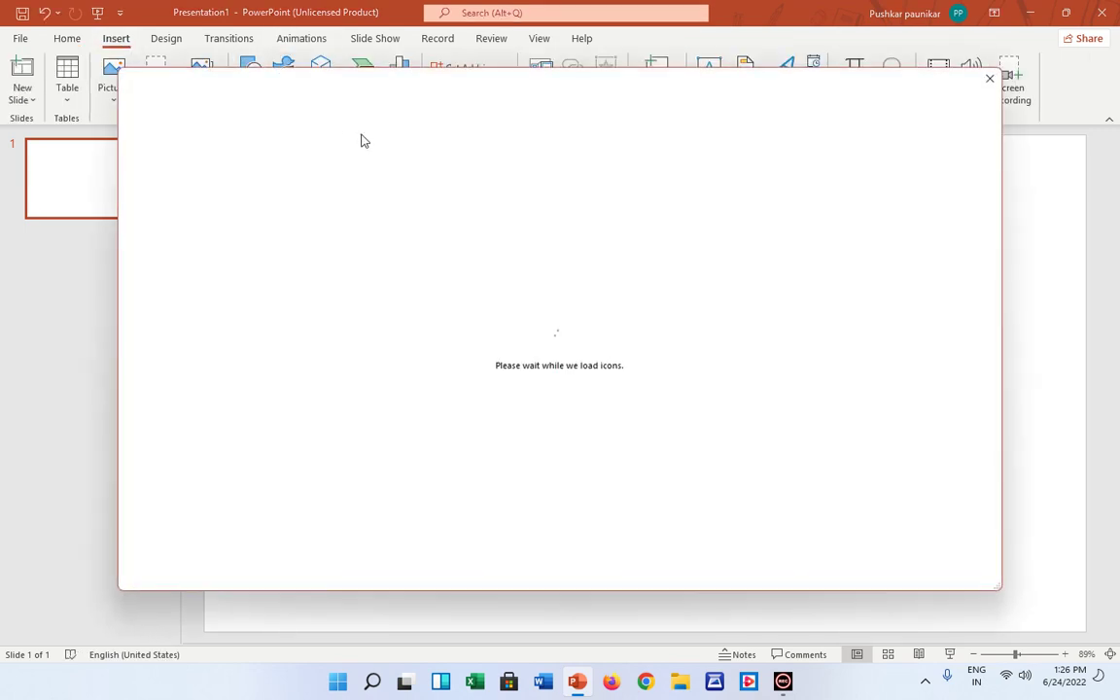
{"action": "left_click", "coordinate": [925, 681]}
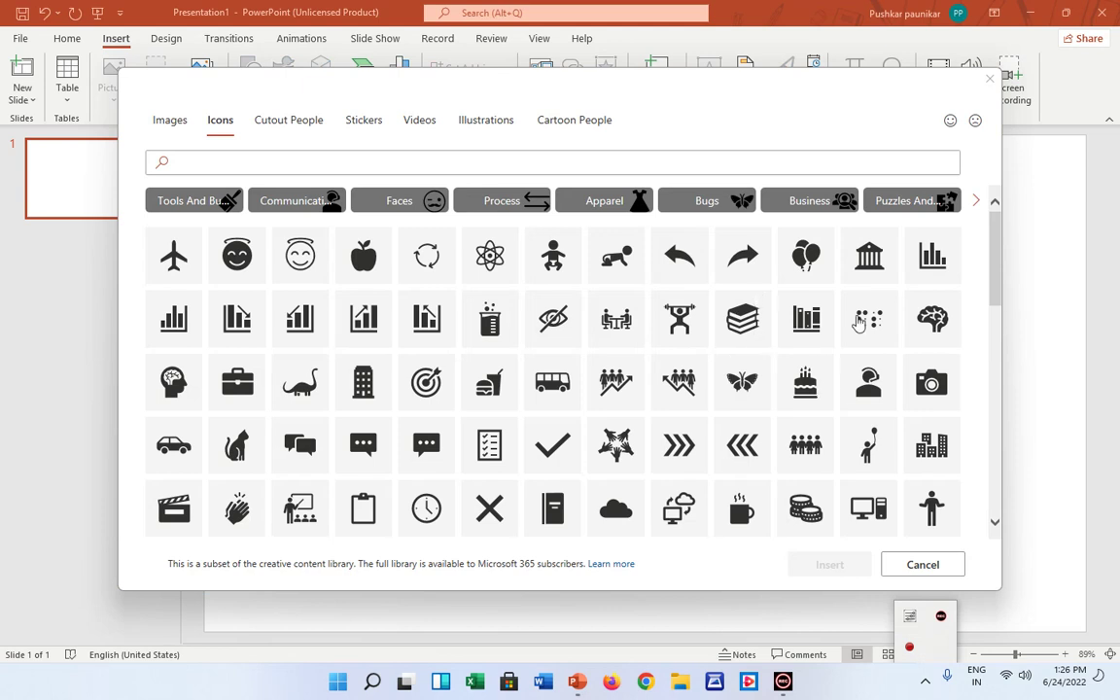
{"action": "left_click", "coordinate": [974, 201]}
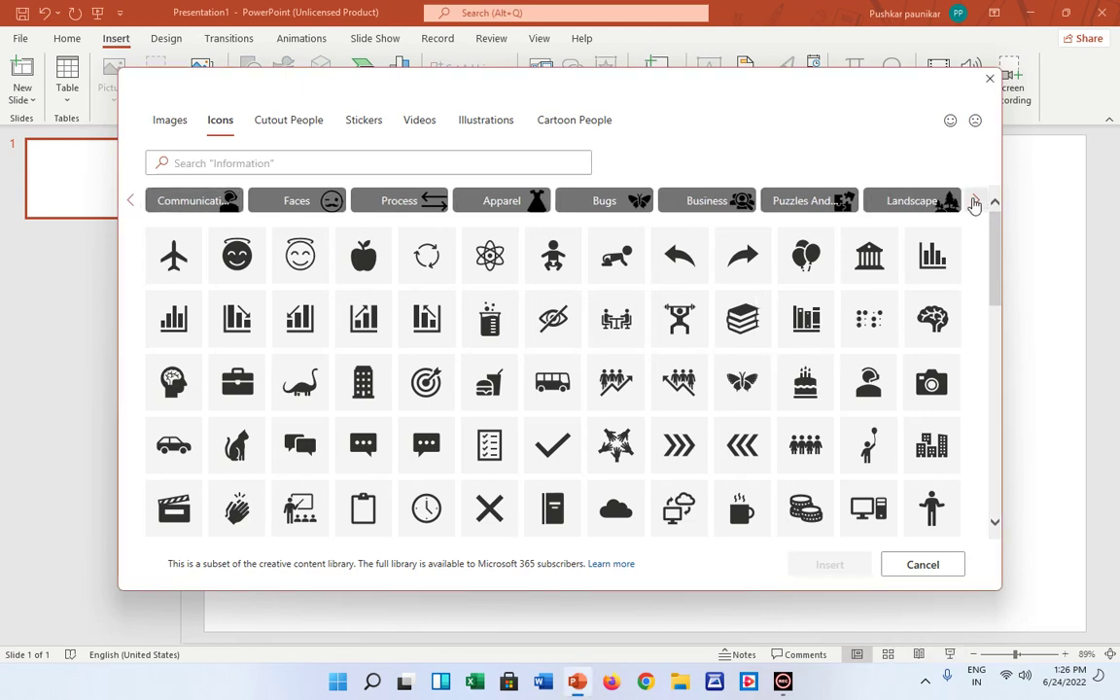
{"action": "left_click", "coordinate": [974, 202]}
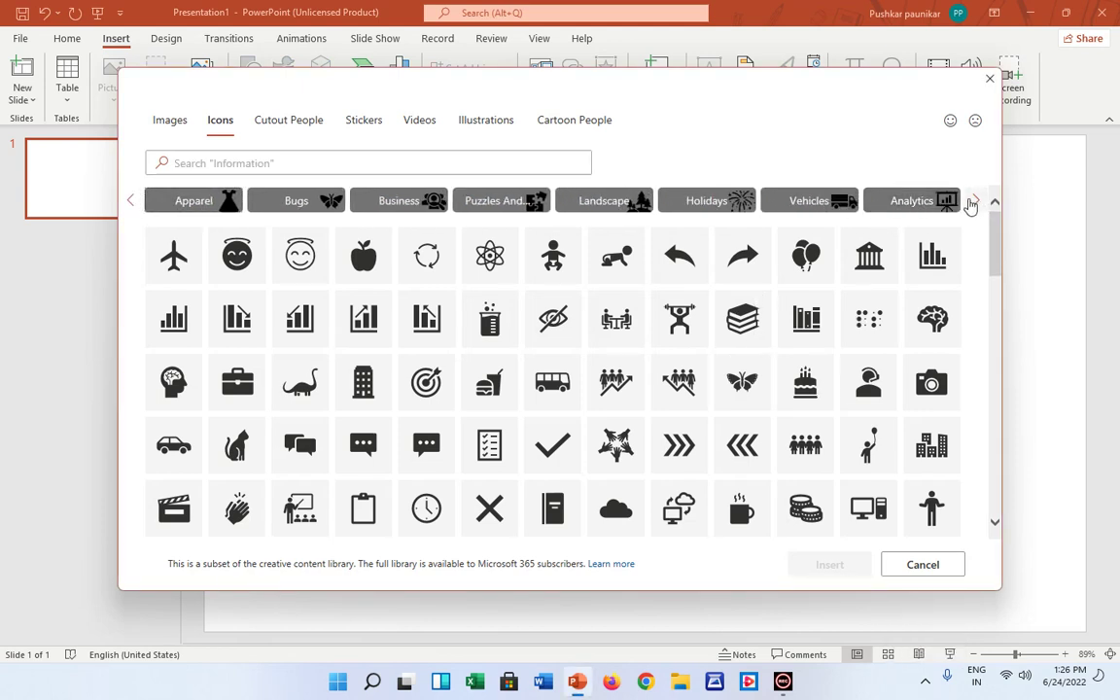
{"action": "left_click", "coordinate": [947, 215]}
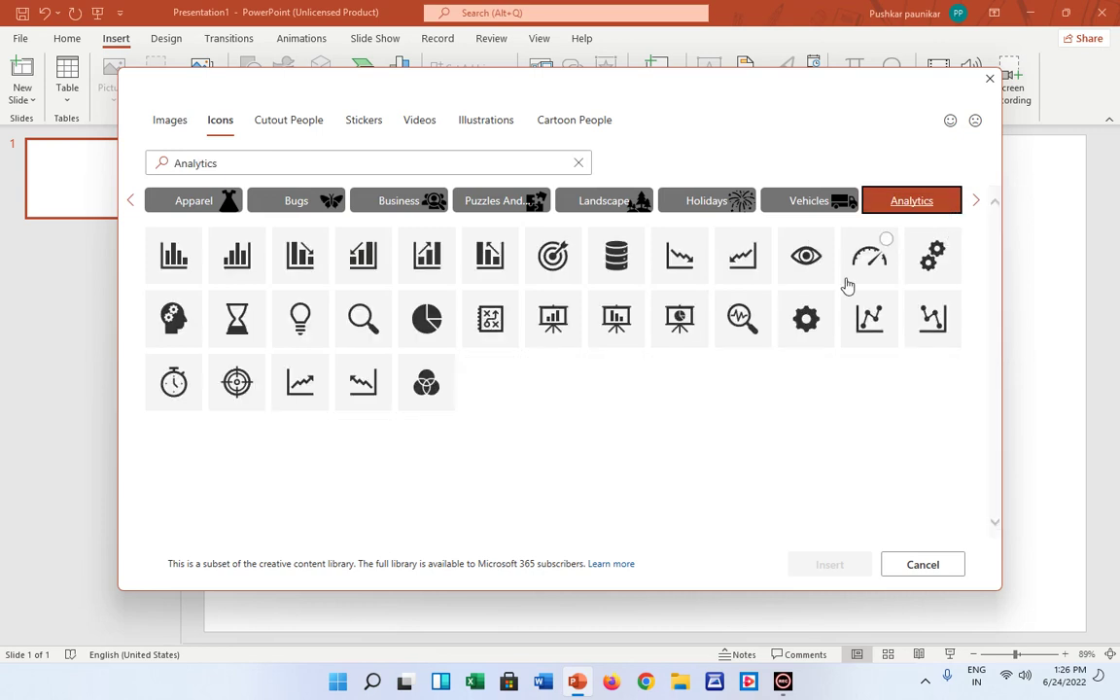
{"action": "left_click", "coordinate": [973, 204]}
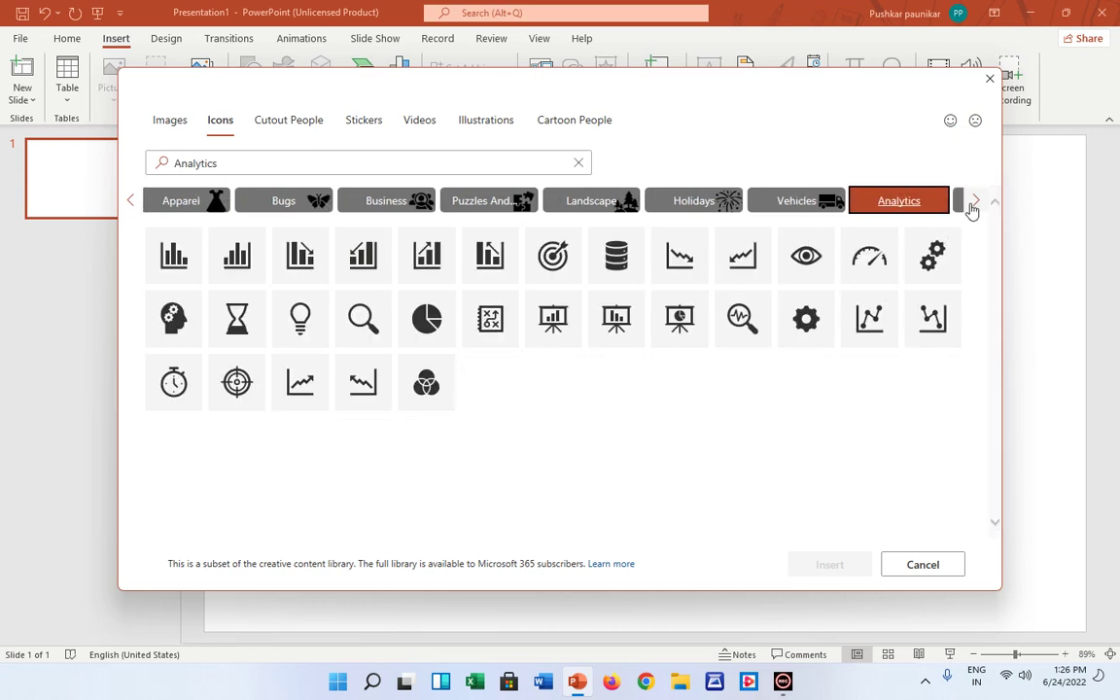
{"action": "left_click", "coordinate": [972, 204]}
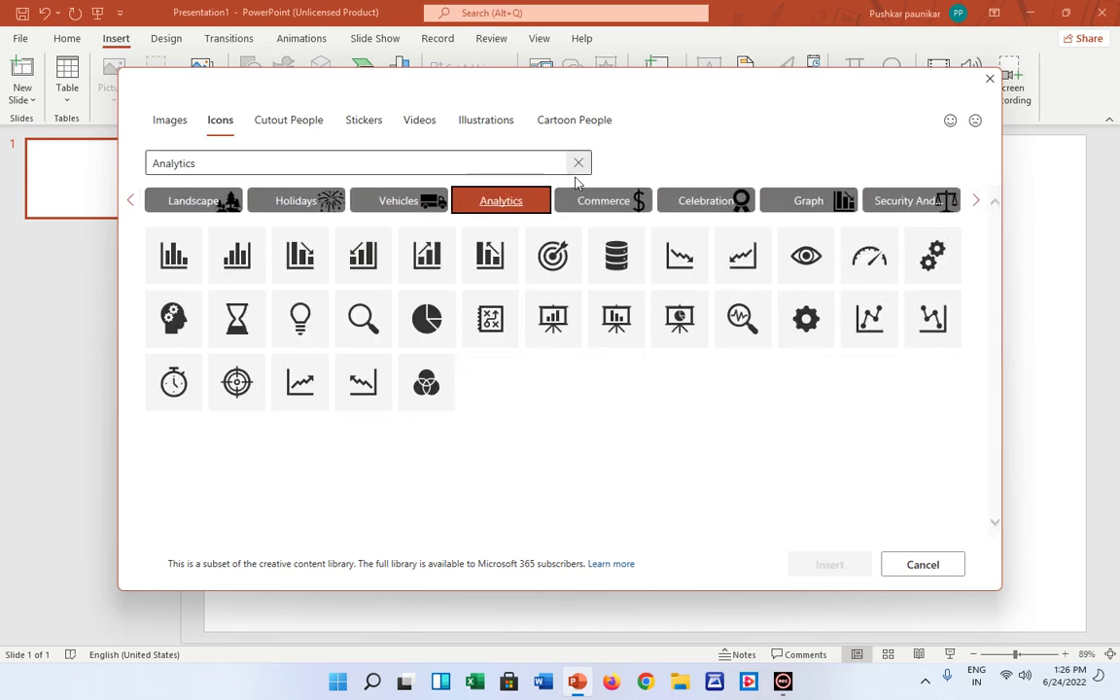
{"action": "left_click", "coordinate": [590, 205]}
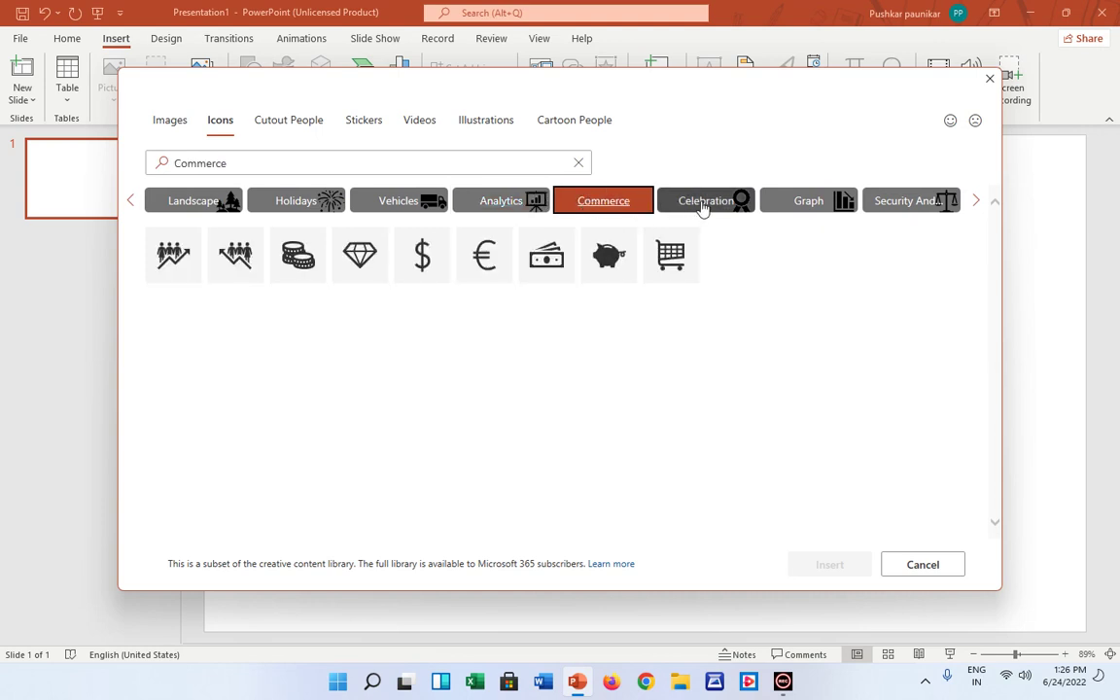
{"action": "left_click", "coordinate": [700, 208]}
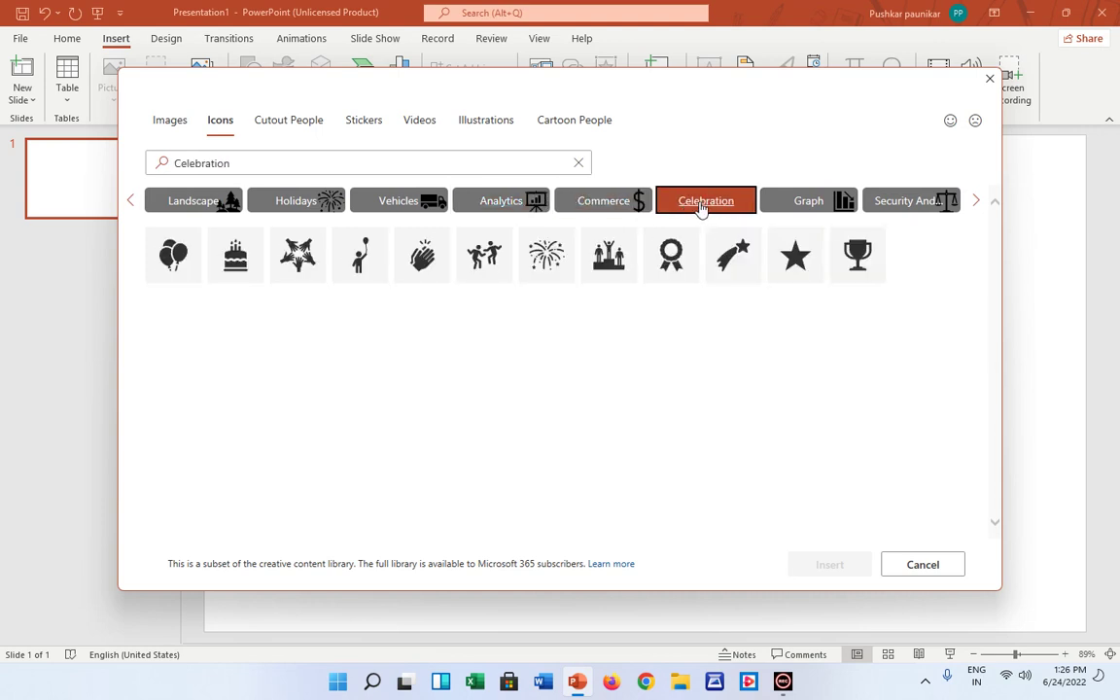
{"action": "left_click", "coordinate": [801, 207]}
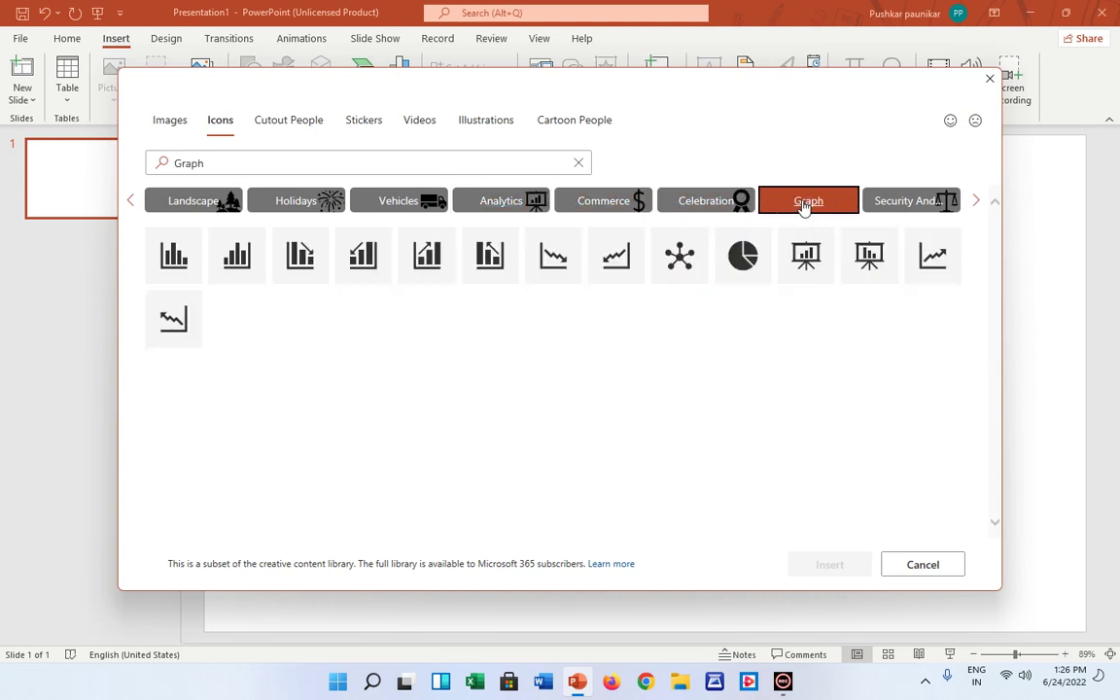
{"action": "left_click", "coordinate": [911, 205]}
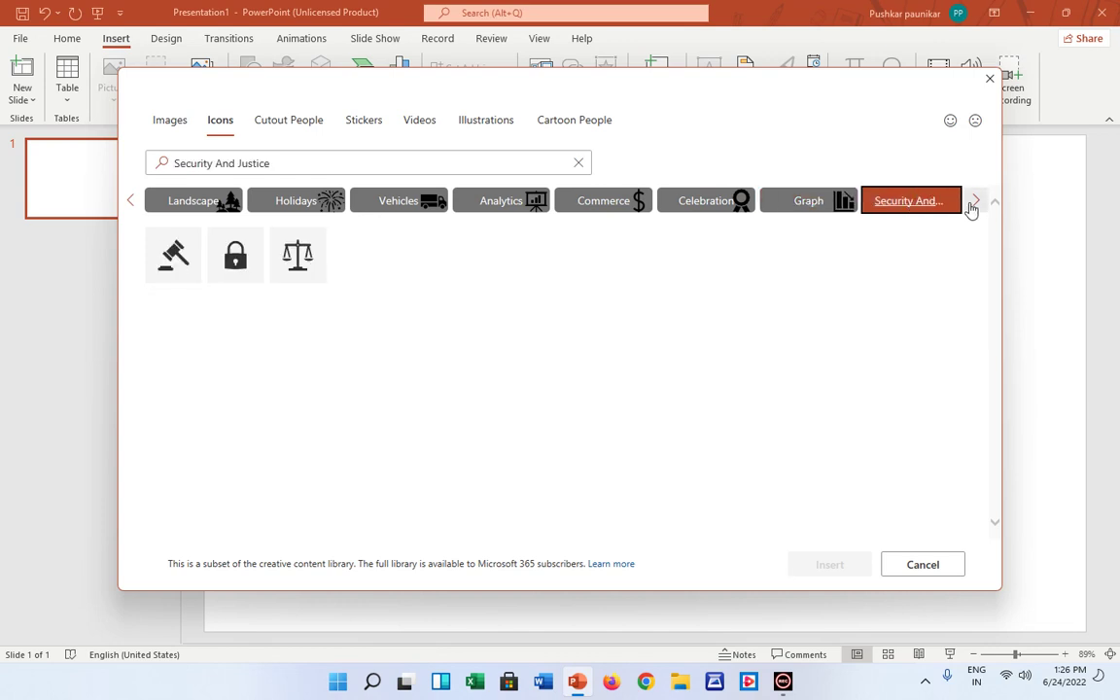
Browse the Food And Drinks, Sports, Travel and People icon categories
{"action": "left_click", "coordinate": [974, 202]}
{"action": "left_click", "coordinate": [948, 215]}
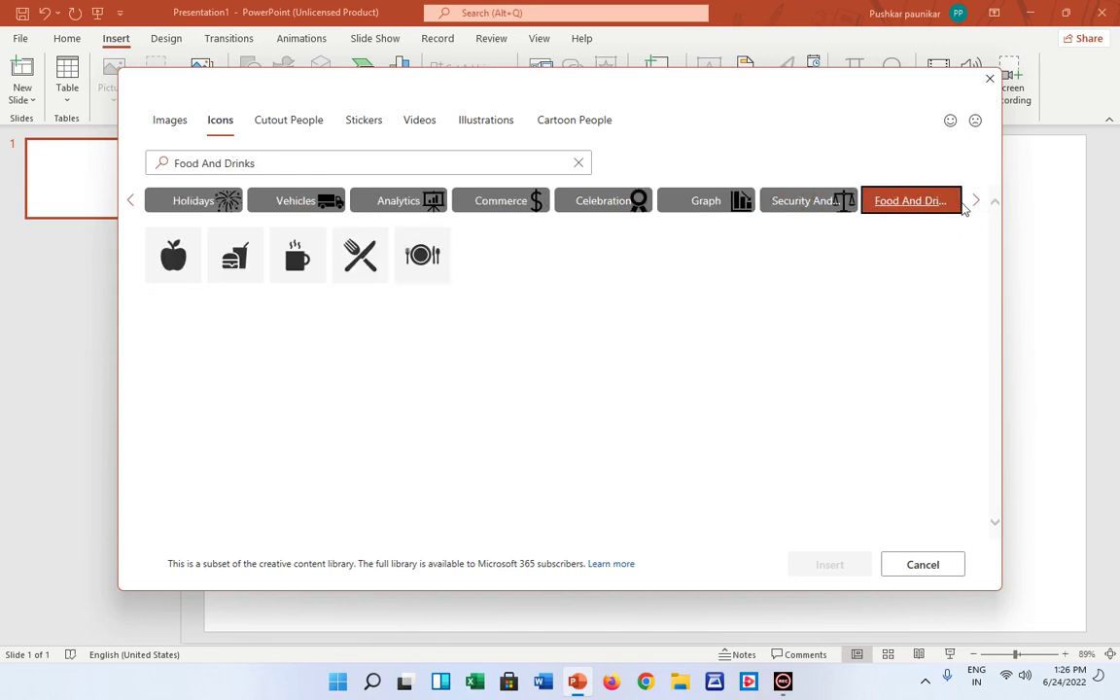
{"action": "left_click", "coordinate": [974, 201]}
{"action": "left_click", "coordinate": [912, 205]}
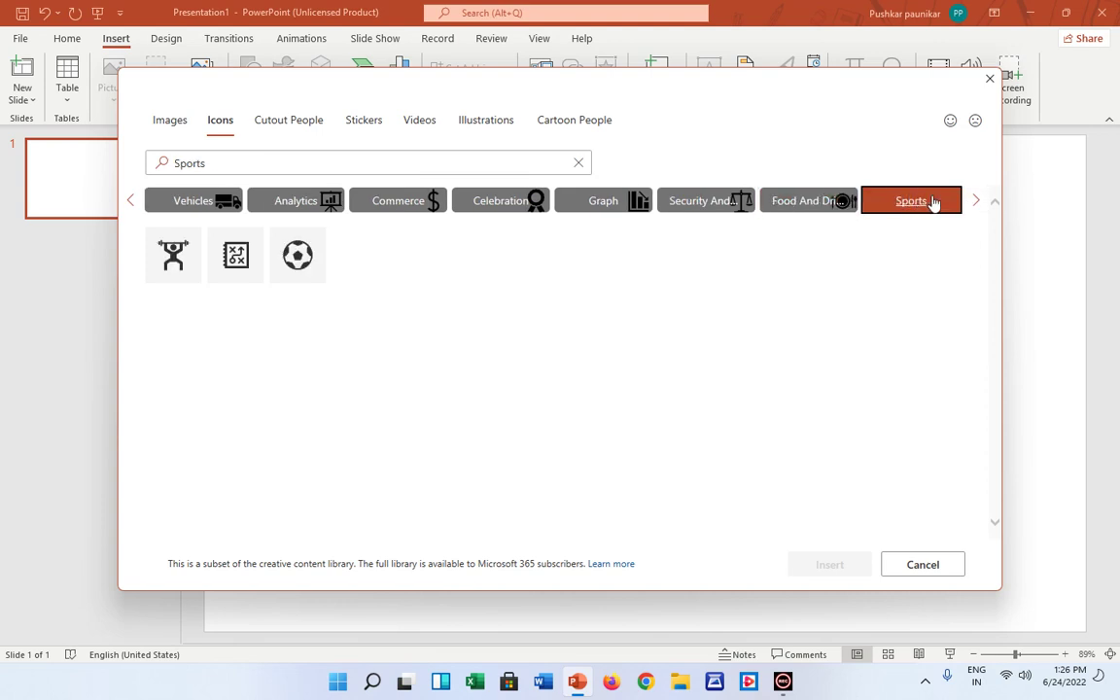
{"action": "left_click", "coordinate": [974, 201]}
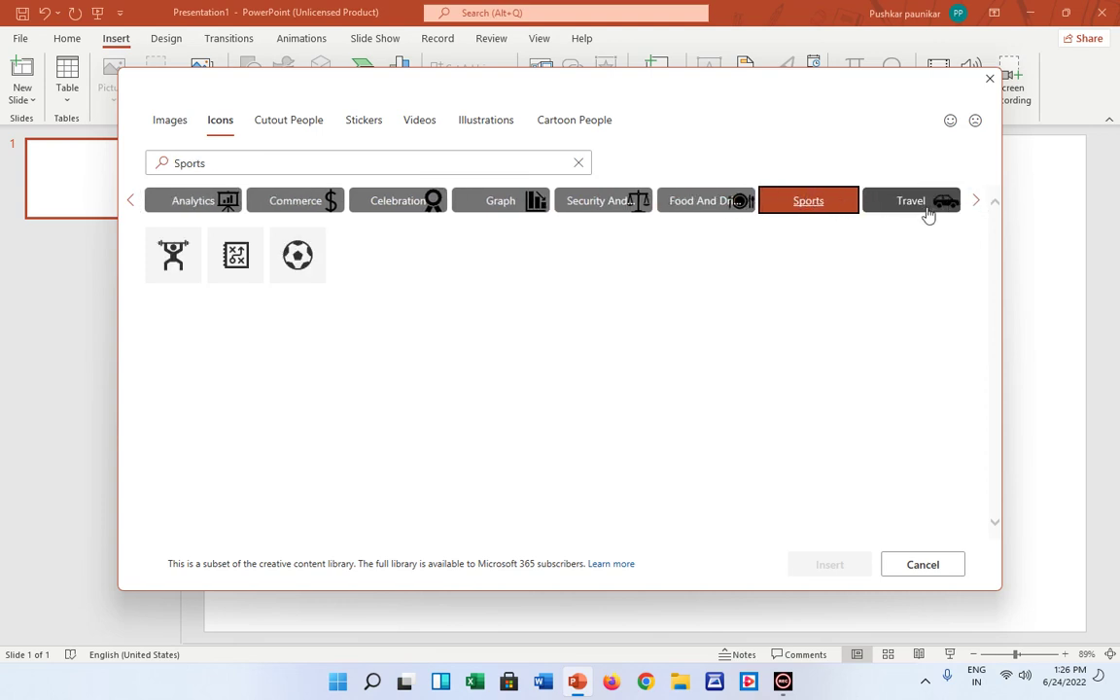
{"action": "left_click", "coordinate": [908, 208]}
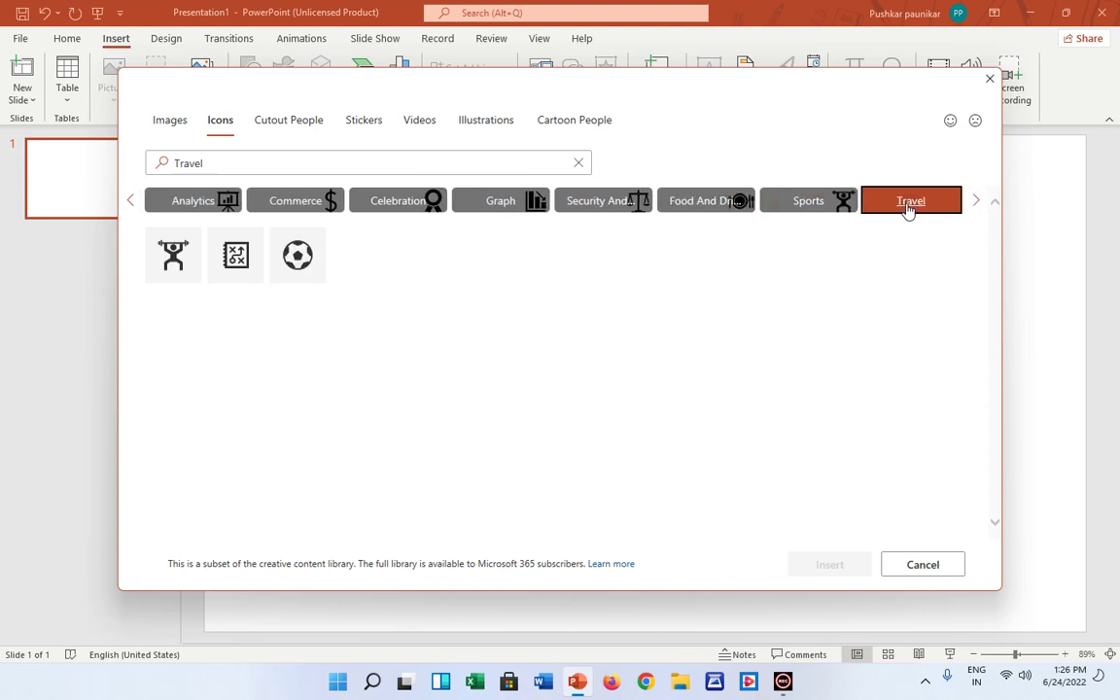
{"action": "left_click", "coordinate": [970, 199]}
{"action": "left_click", "coordinate": [942, 208]}
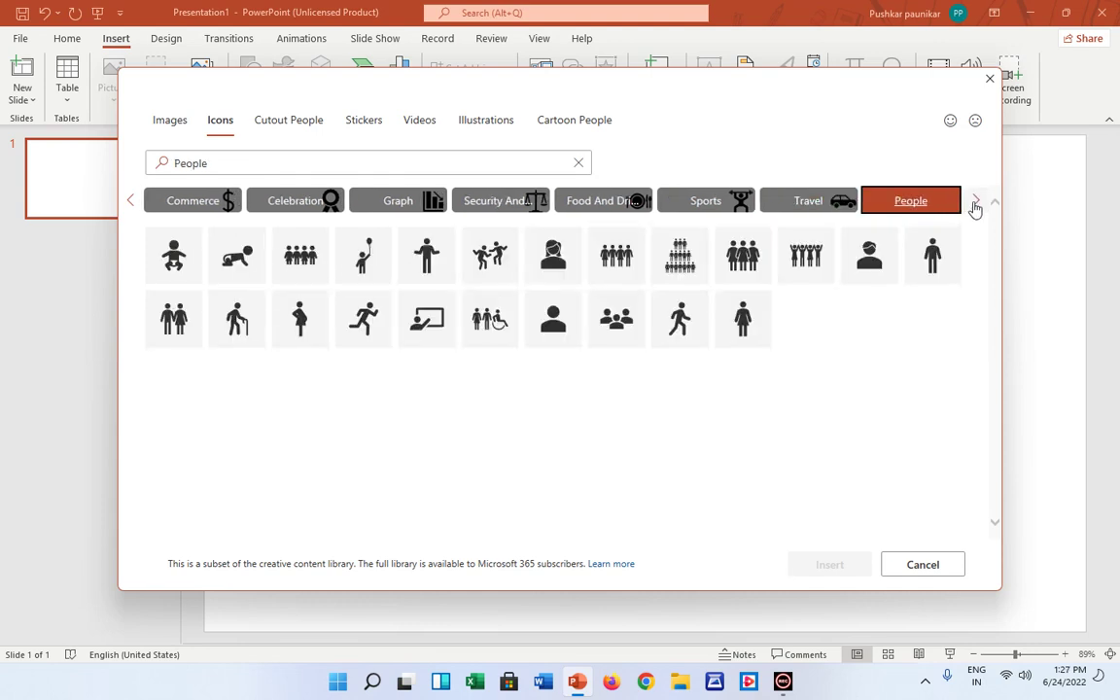
Browse the Body Parts, Home and Interface icon categories
{"action": "left_click", "coordinate": [975, 201]}
{"action": "left_click", "coordinate": [974, 201]}
{"action": "left_click", "coordinate": [975, 201]}
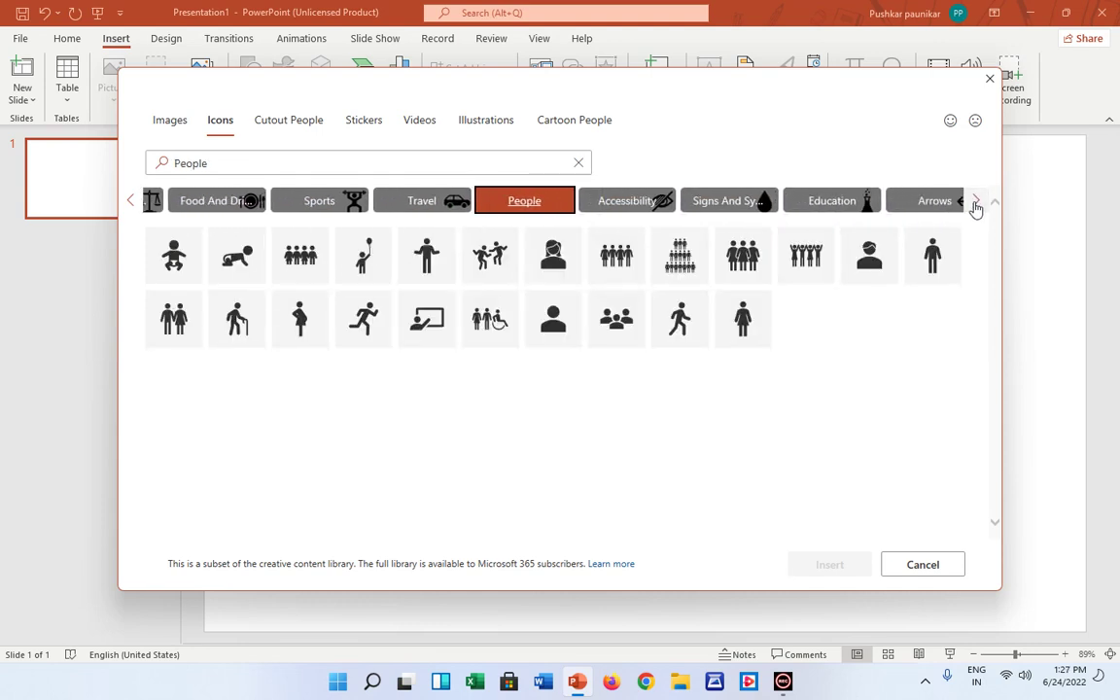
{"action": "left_click", "coordinate": [975, 202]}
{"action": "left_click", "coordinate": [975, 202]}
{"action": "left_click", "coordinate": [975, 201]}
{"action": "left_click", "coordinate": [974, 201]}
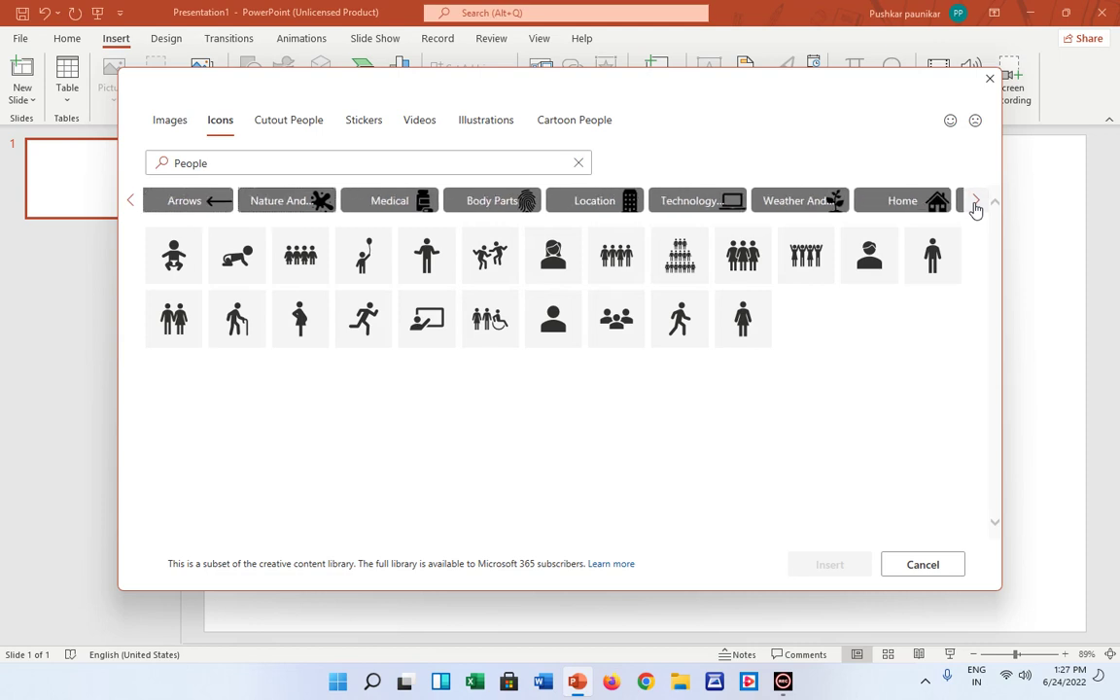
{"action": "left_click", "coordinate": [975, 201]}
{"action": "left_click", "coordinate": [393, 199]}
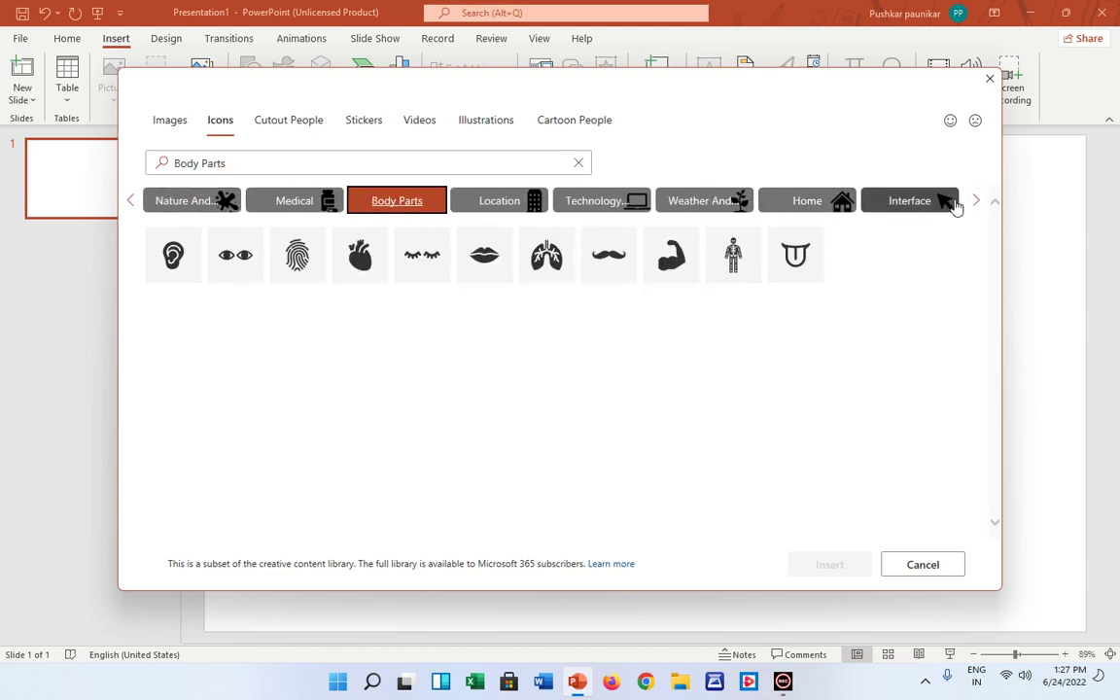
{"action": "left_click", "coordinate": [841, 199]}
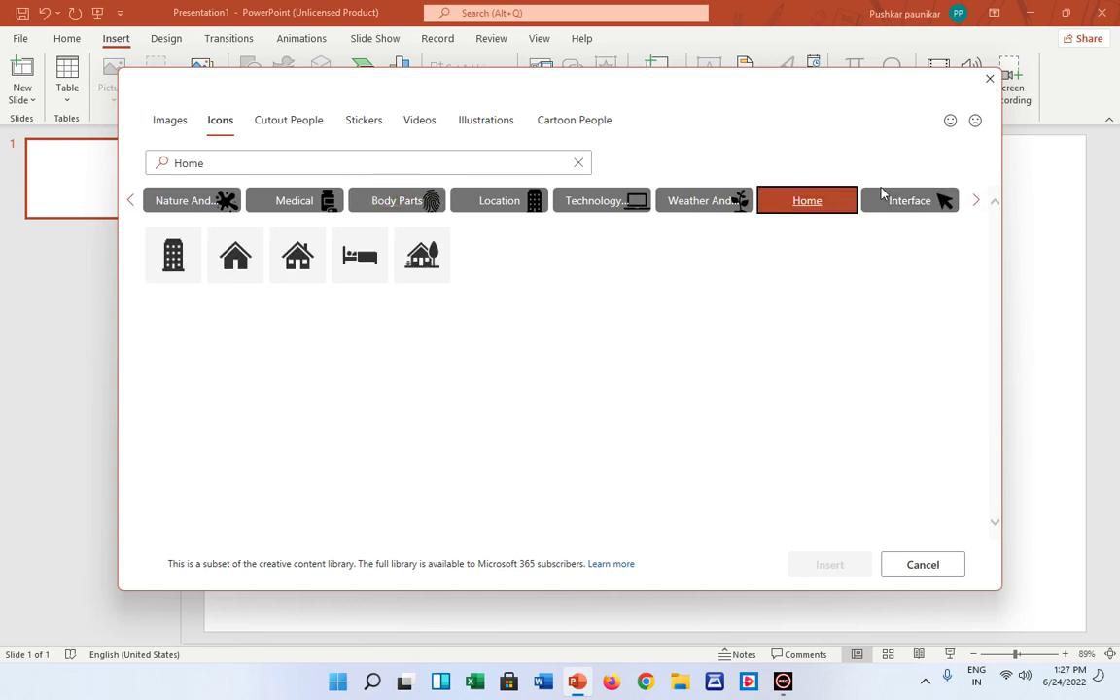
{"action": "left_click", "coordinate": [945, 208]}
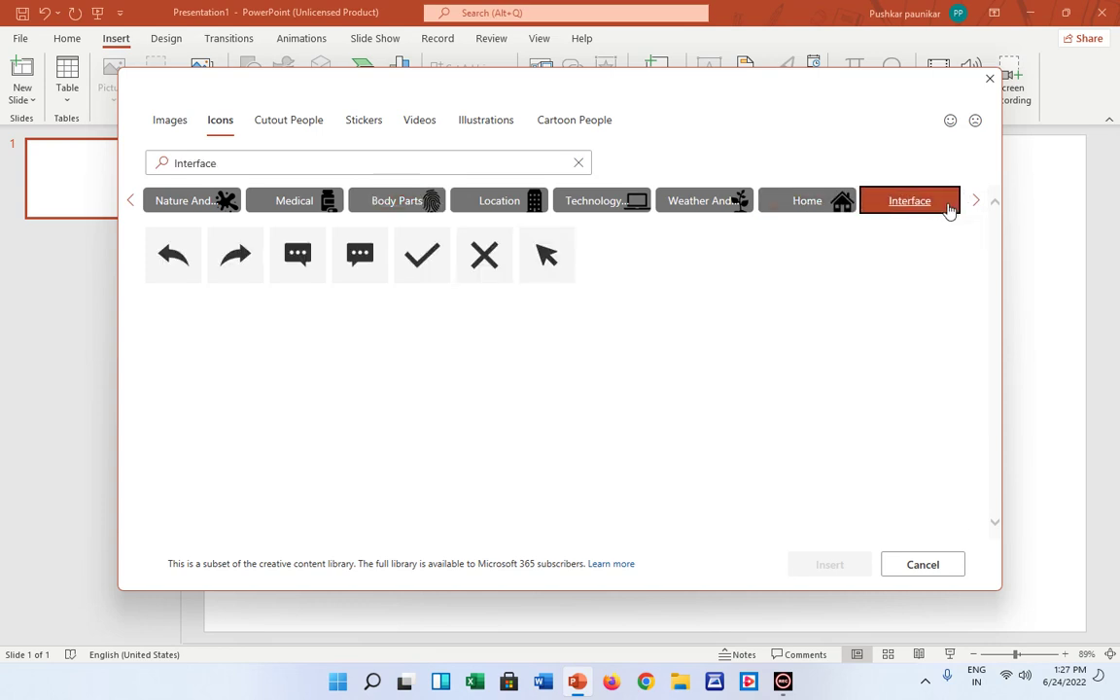
Go to the Animals category and insert the panda icon onto the slide
{"action": "left_click", "coordinate": [975, 202]}
{"action": "left_click", "coordinate": [975, 202]}
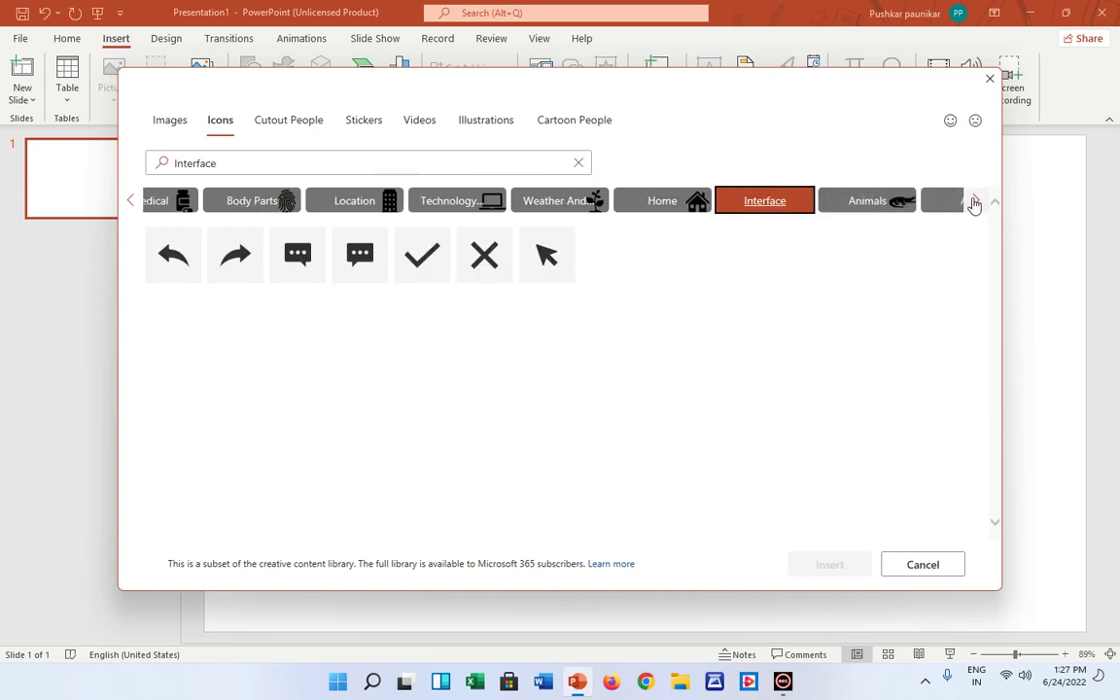
{"action": "left_click", "coordinate": [975, 202]}
{"action": "left_click", "coordinate": [923, 208]}
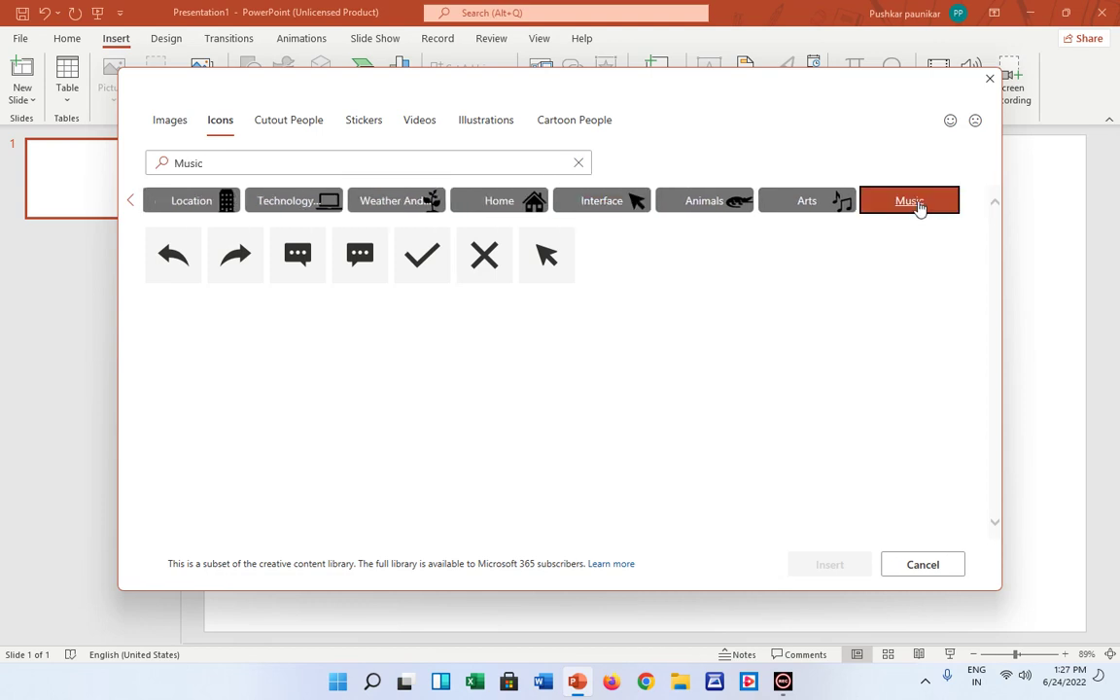
{"action": "left_click", "coordinate": [817, 199]}
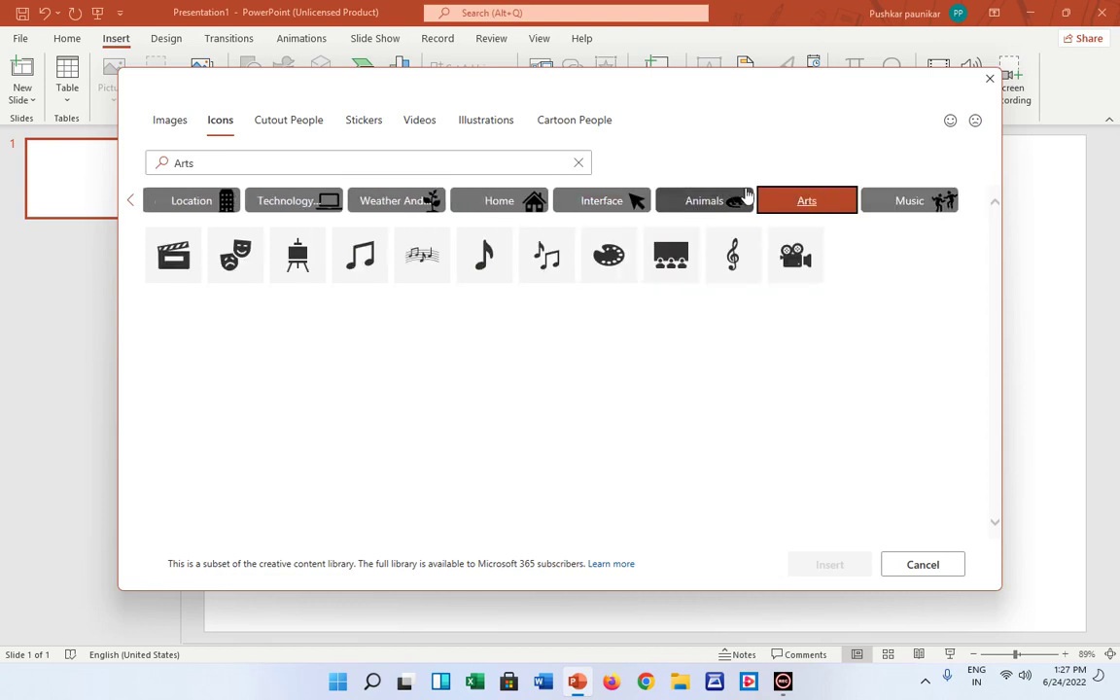
{"action": "left_click", "coordinate": [746, 195]}
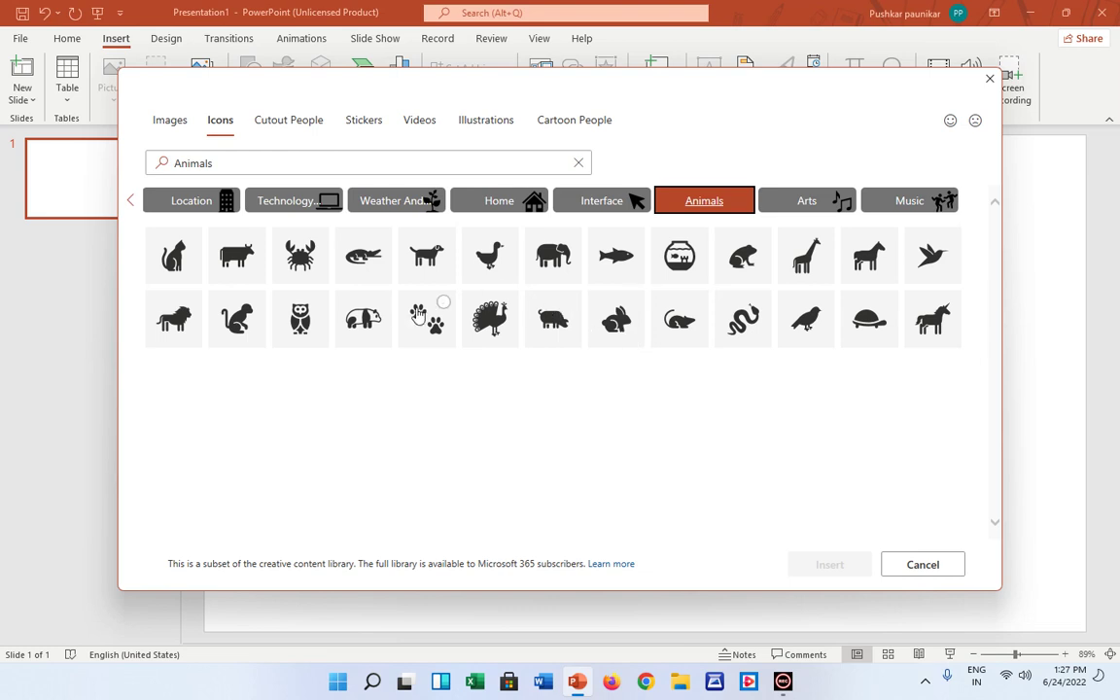
{"action": "left_click", "coordinate": [381, 303]}
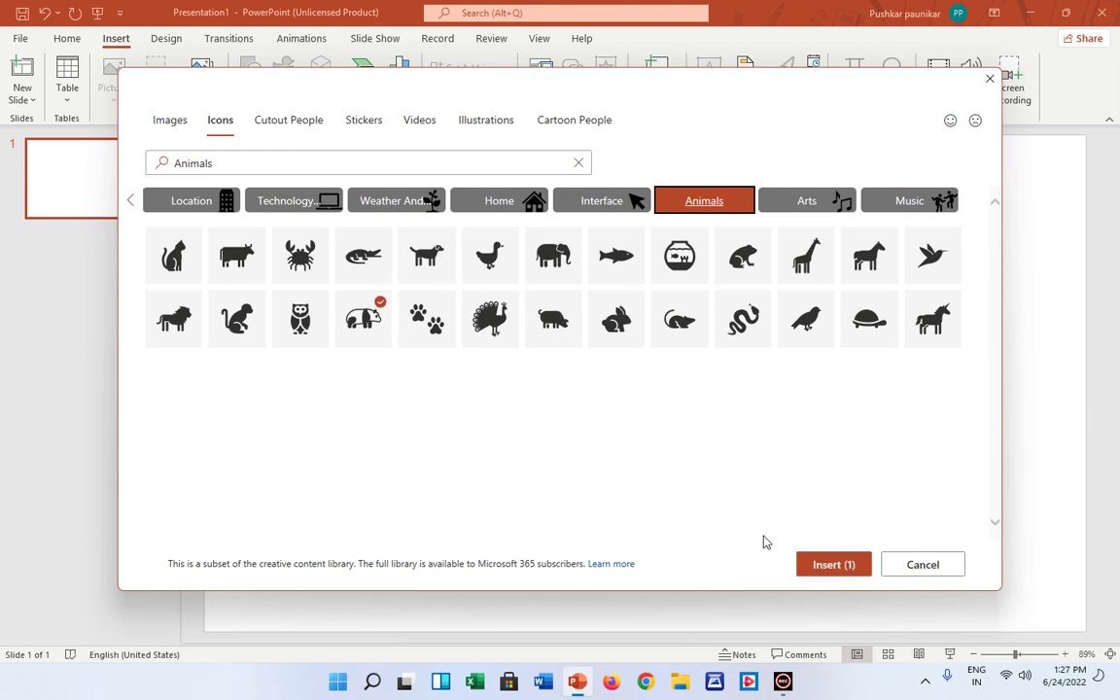
{"action": "left_click", "coordinate": [854, 567]}
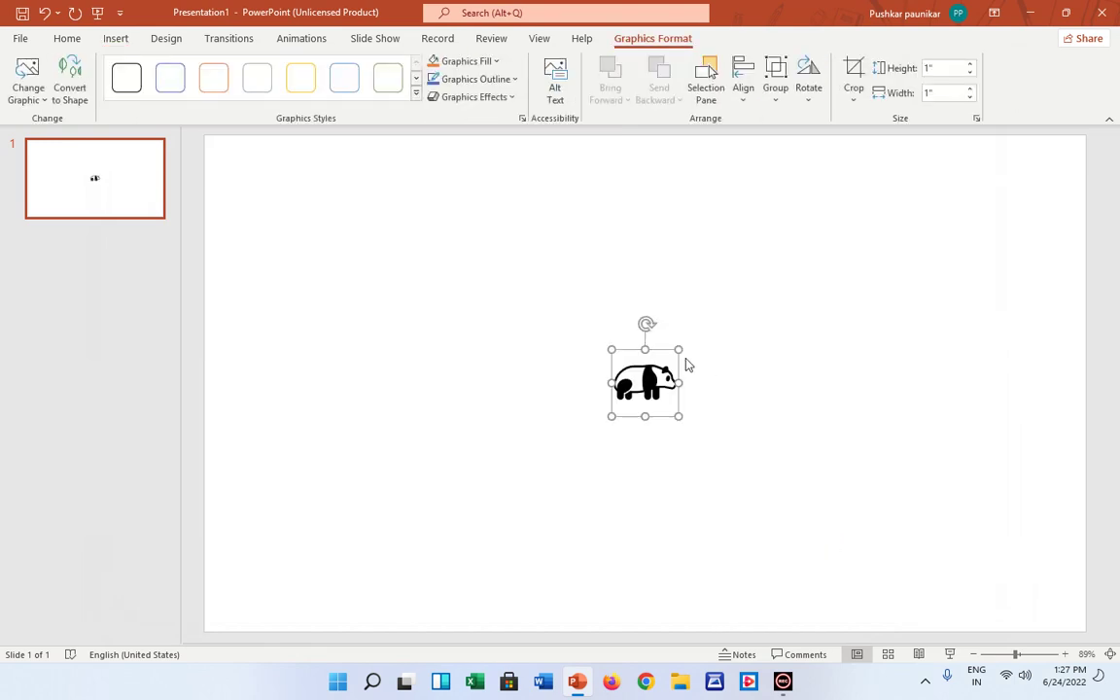
Enlarge the panda icon to 2.32 inches square and move it near the slide centre
{"action": "left_click_drag", "start_coordinate": [678, 350], "coordinate": [764, 268]}
{"action": "mouse_move", "coordinate": [719, 321]}
{"action": "left_mouse_down"}
{"action": "mouse_move", "coordinate": [646, 321]}
{"action": "mouse_move", "coordinate": [610, 334]}
{"action": "left_mouse_up"}
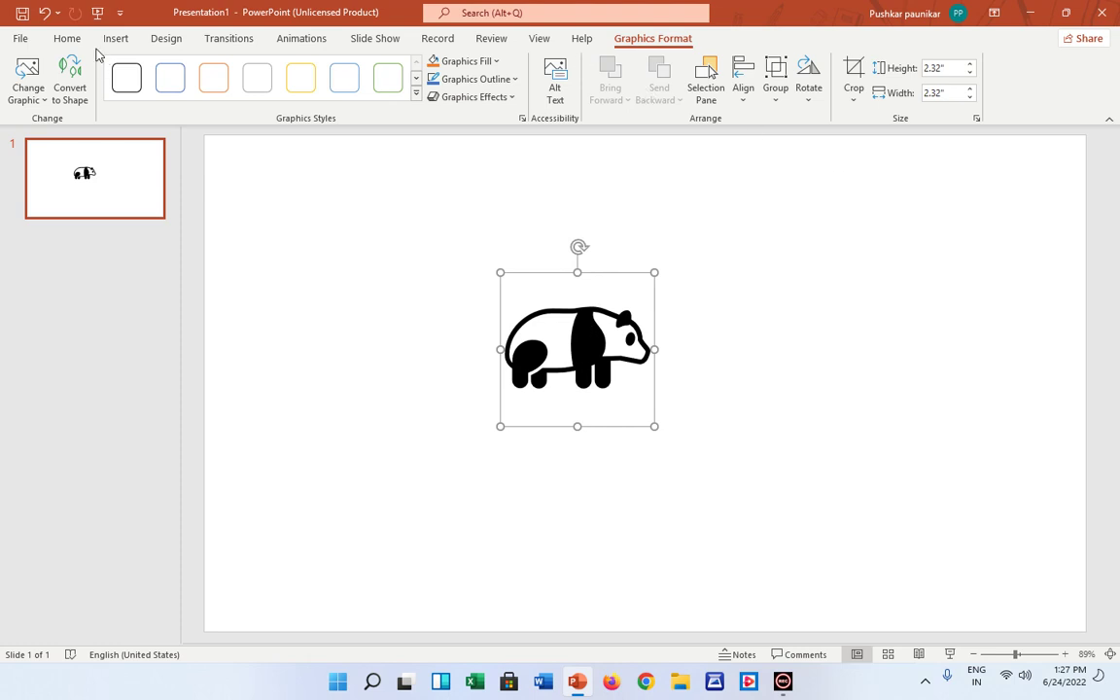
{"action": "left_click", "coordinate": [67, 39]}
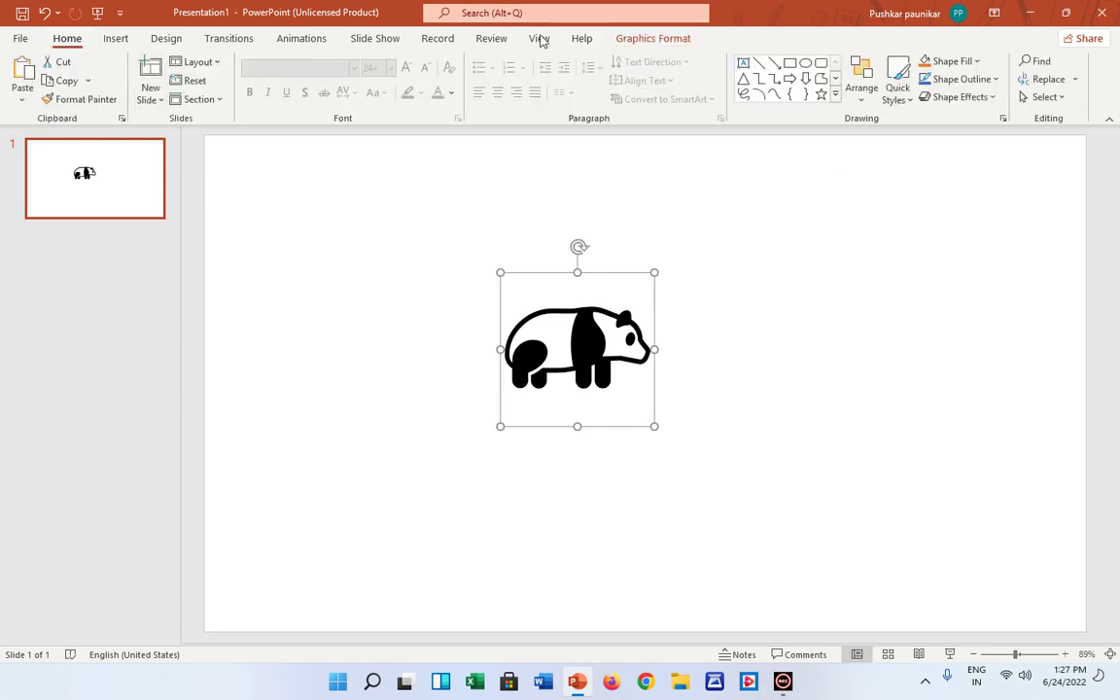
{"action": "left_click", "coordinate": [373, 39]}
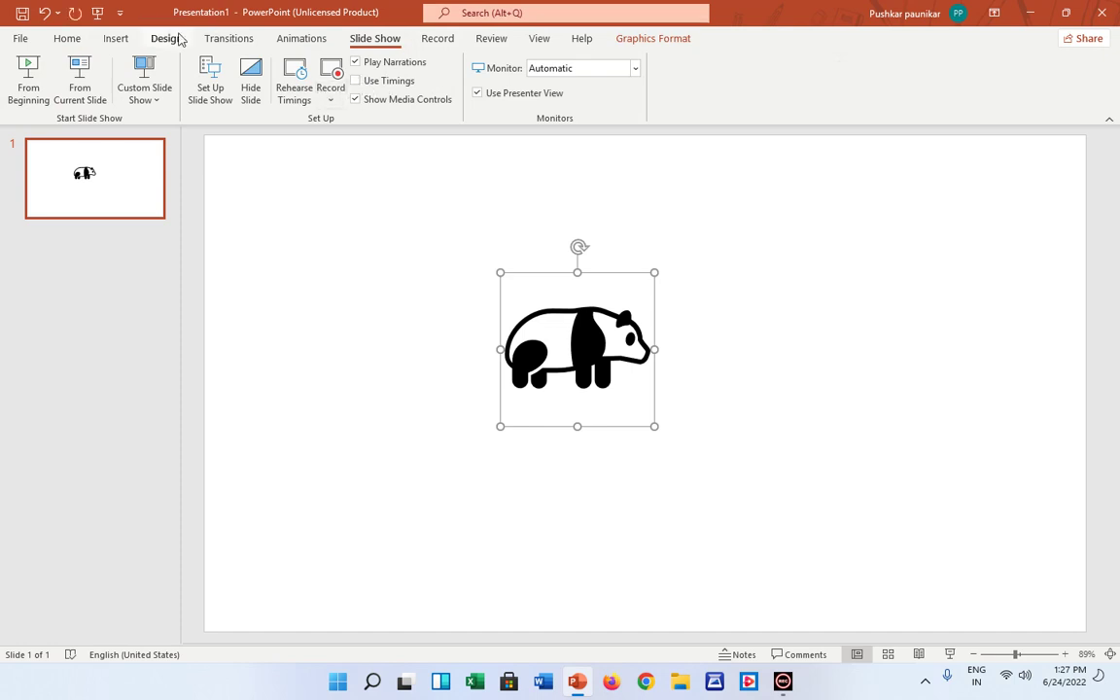
Apply the Spiral In entrance effect to the panda from More Entrance Effects
{"action": "left_click", "coordinate": [296, 39]}
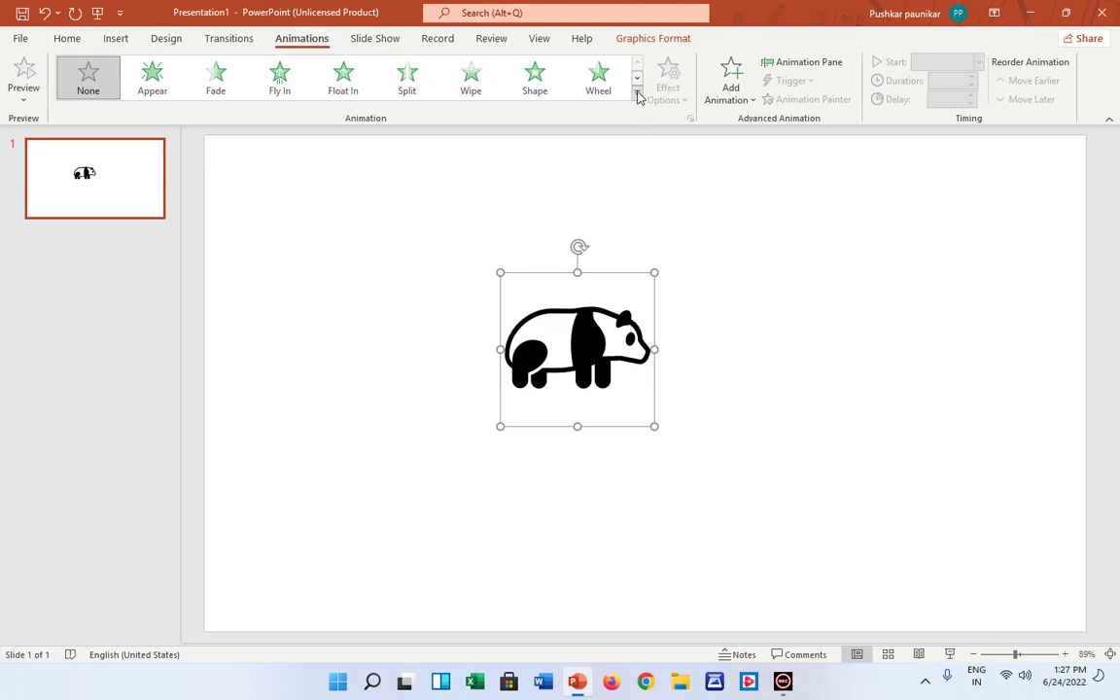
{"action": "left_click", "coordinate": [583, 87]}
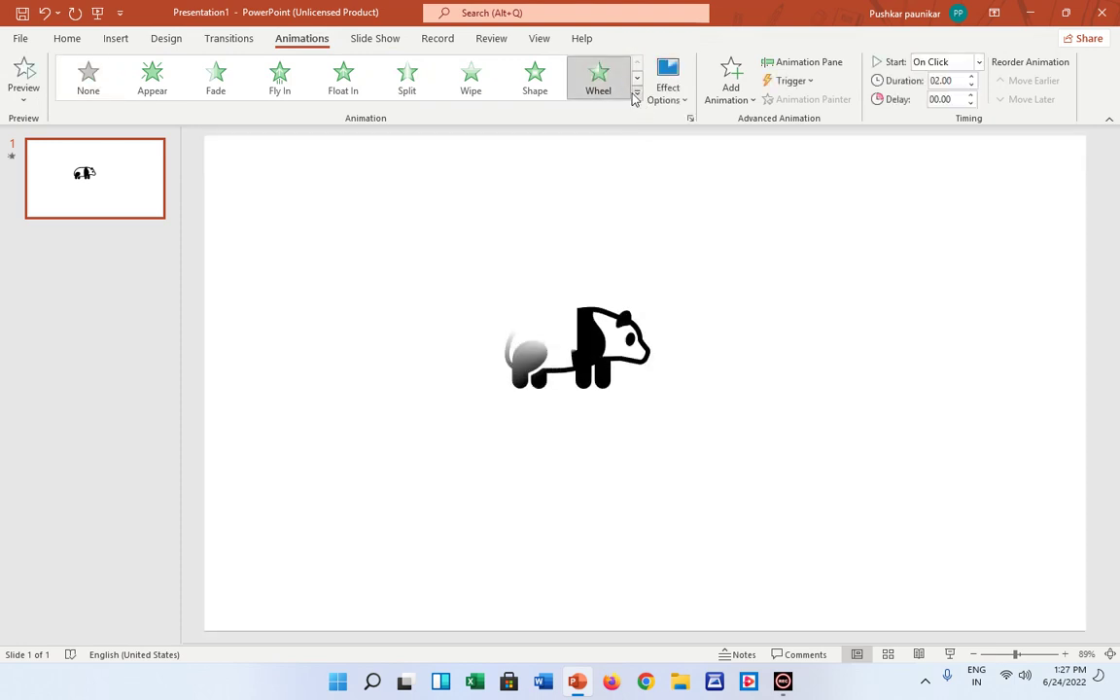
{"action": "left_click", "coordinate": [637, 93]}
{"action": "scroll", "coordinate": [438, 322], "scroll_direction": "down", "scroll_amount": 1}
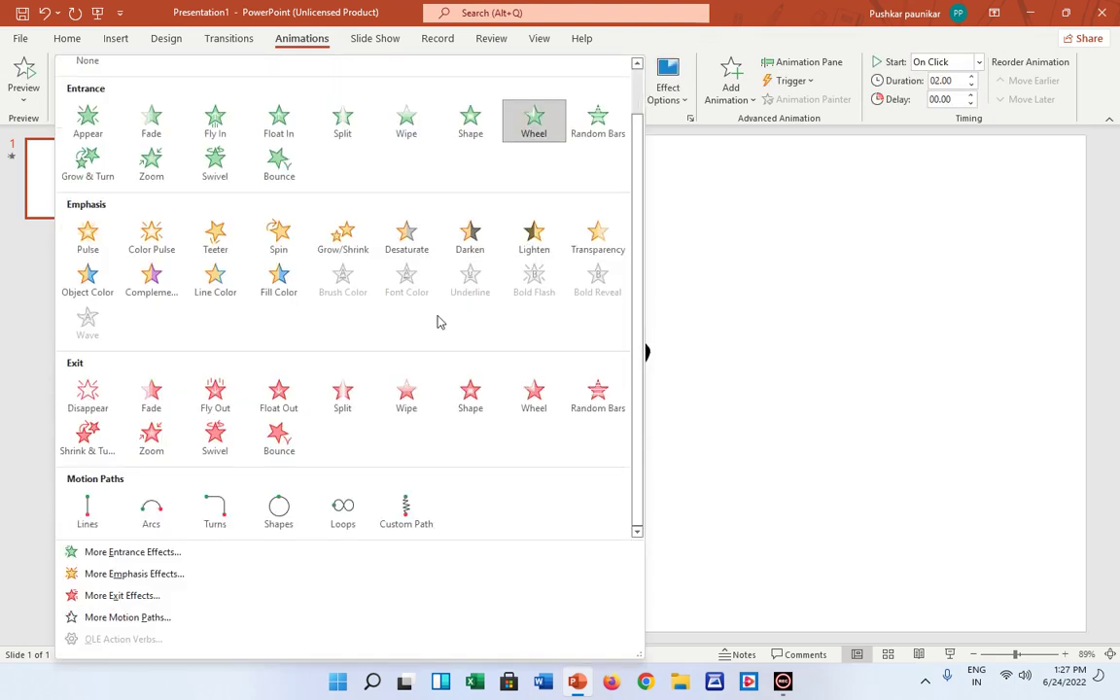
{"action": "scroll", "coordinate": [353, 362], "scroll_direction": "up", "scroll_amount": 1}
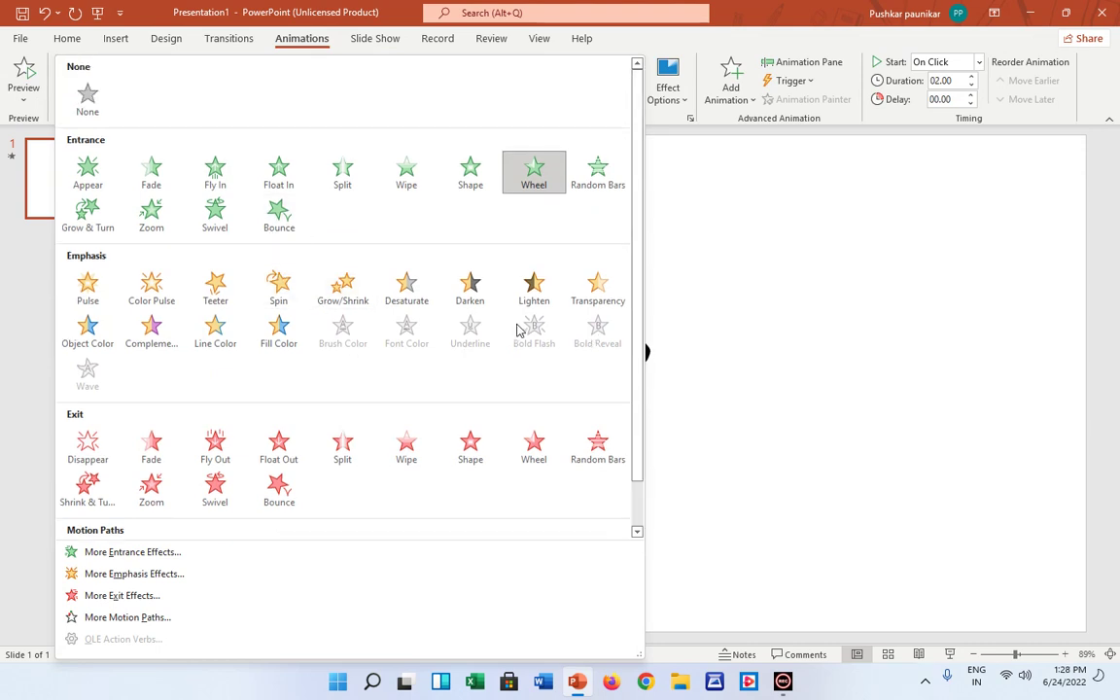
{"action": "scroll", "coordinate": [515, 332], "scroll_direction": "down", "scroll_amount": 1}
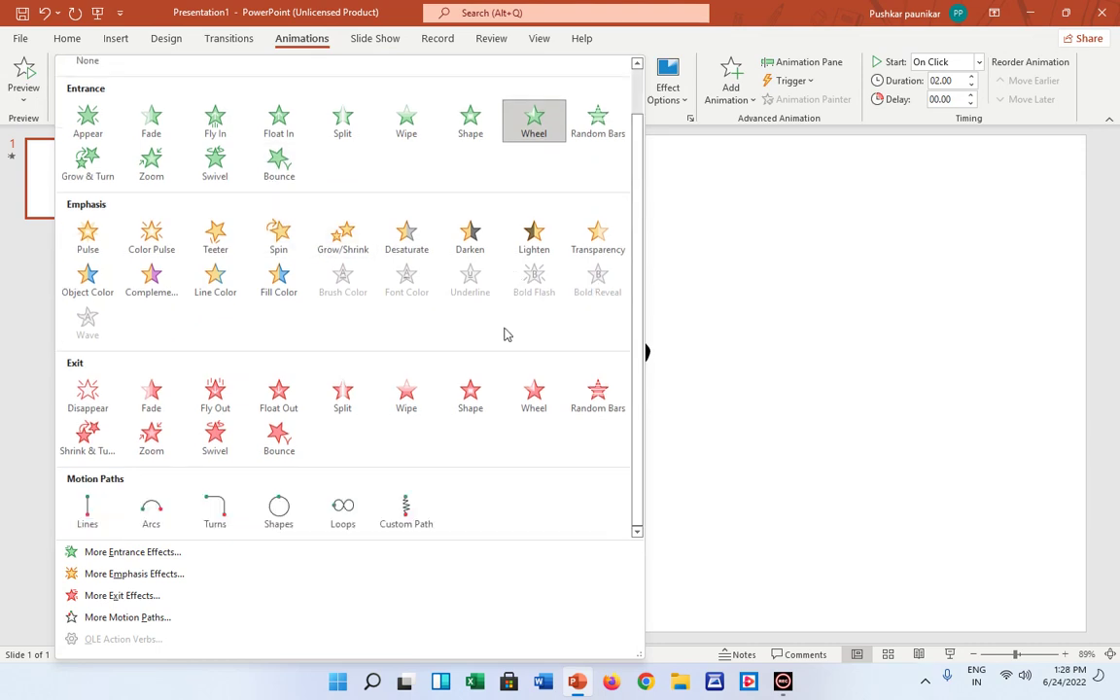
{"action": "left_click", "coordinate": [144, 552]}
{"action": "scroll", "coordinate": [573, 310], "scroll_direction": "down", "scroll_amount": 3}
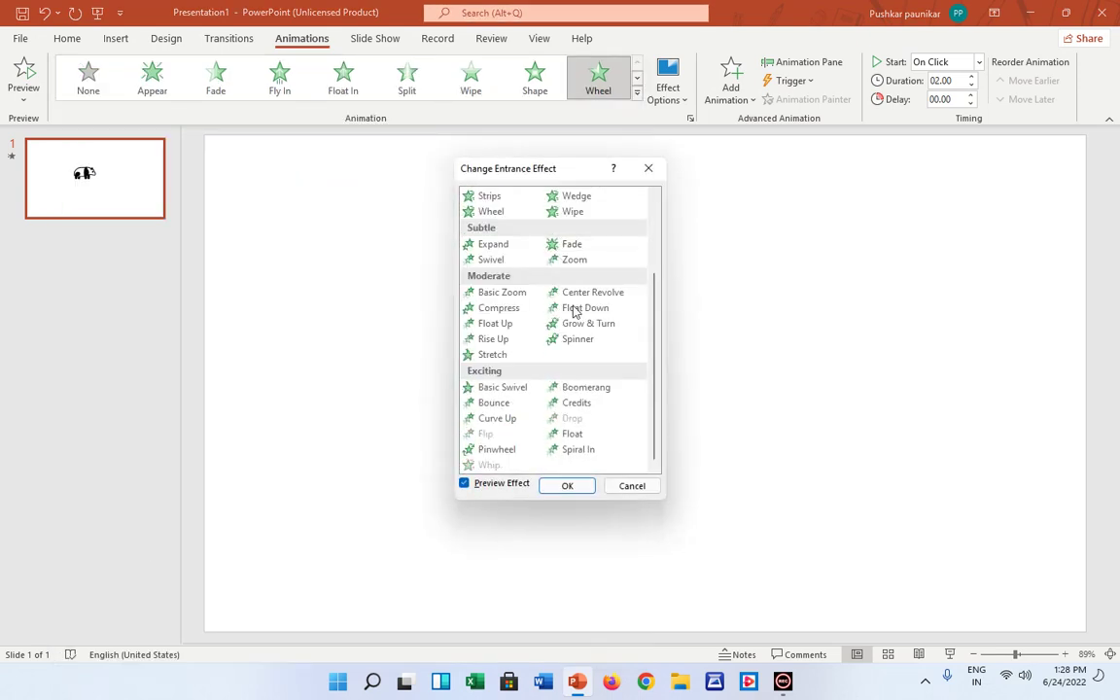
{"action": "left_click", "coordinate": [587, 404]}
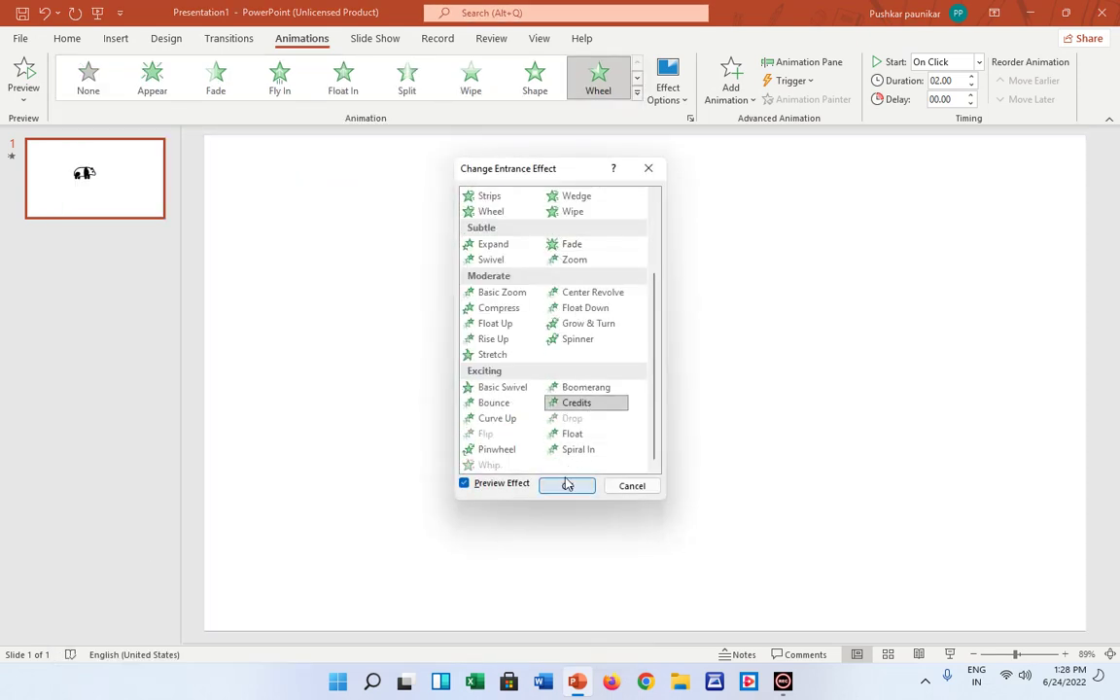
{"action": "left_click", "coordinate": [573, 449]}
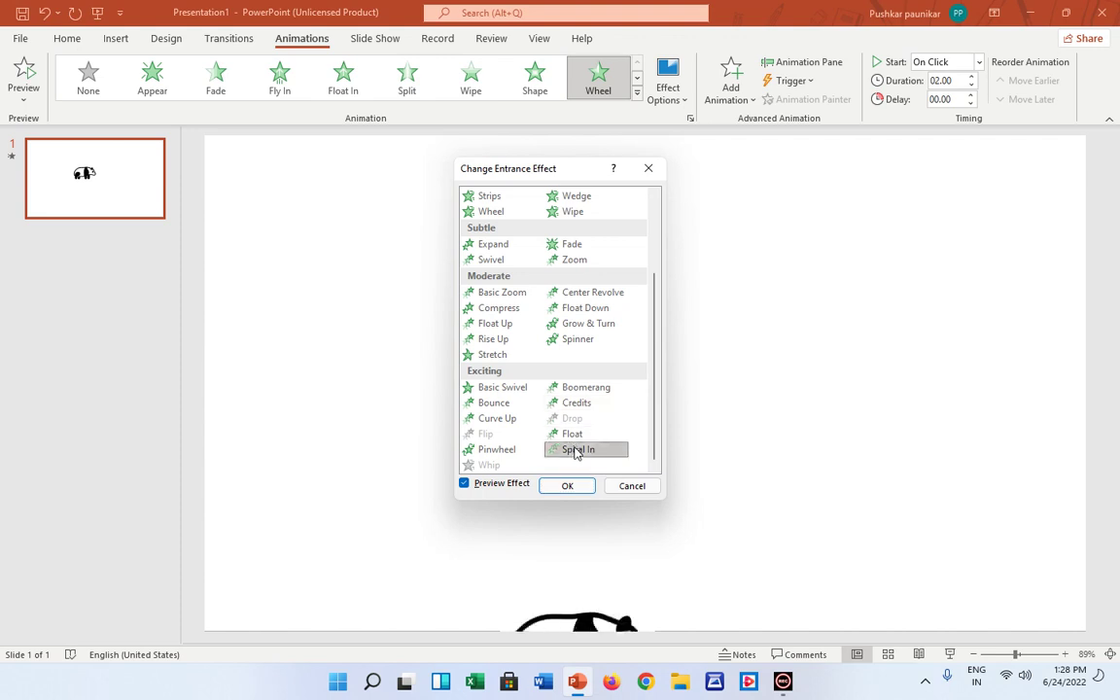
{"action": "left_click", "coordinate": [567, 485]}
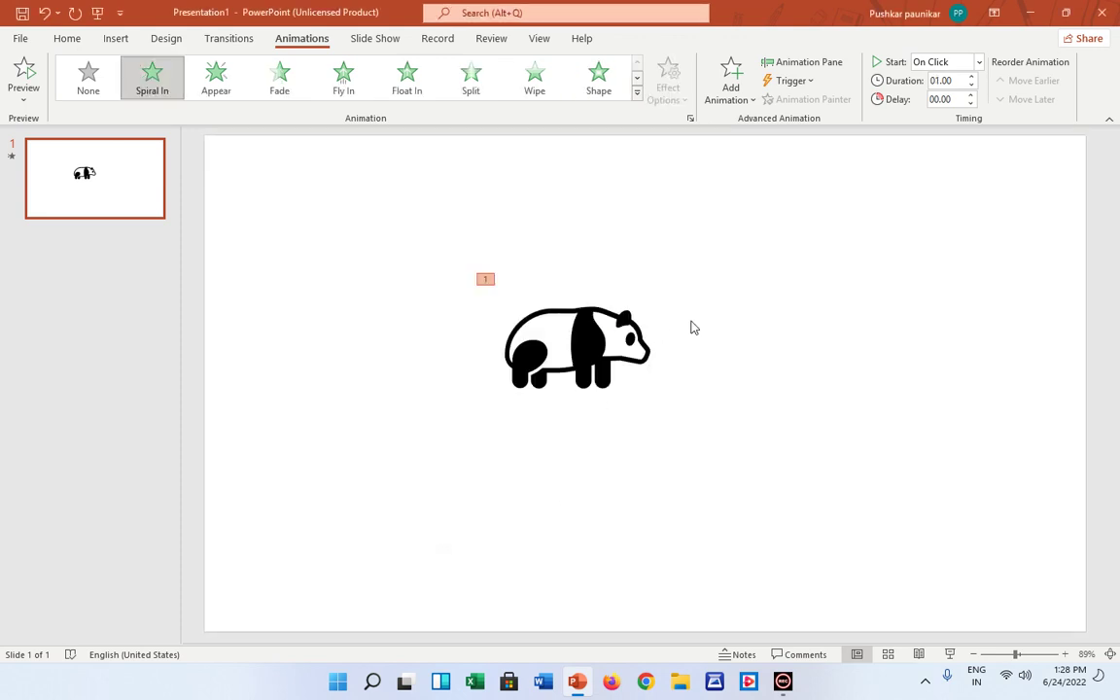
Run the slide show to see the panda's Spiral In entrance, then close Presentation1 without saving
{"action": "left_click", "coordinate": [952, 656]}
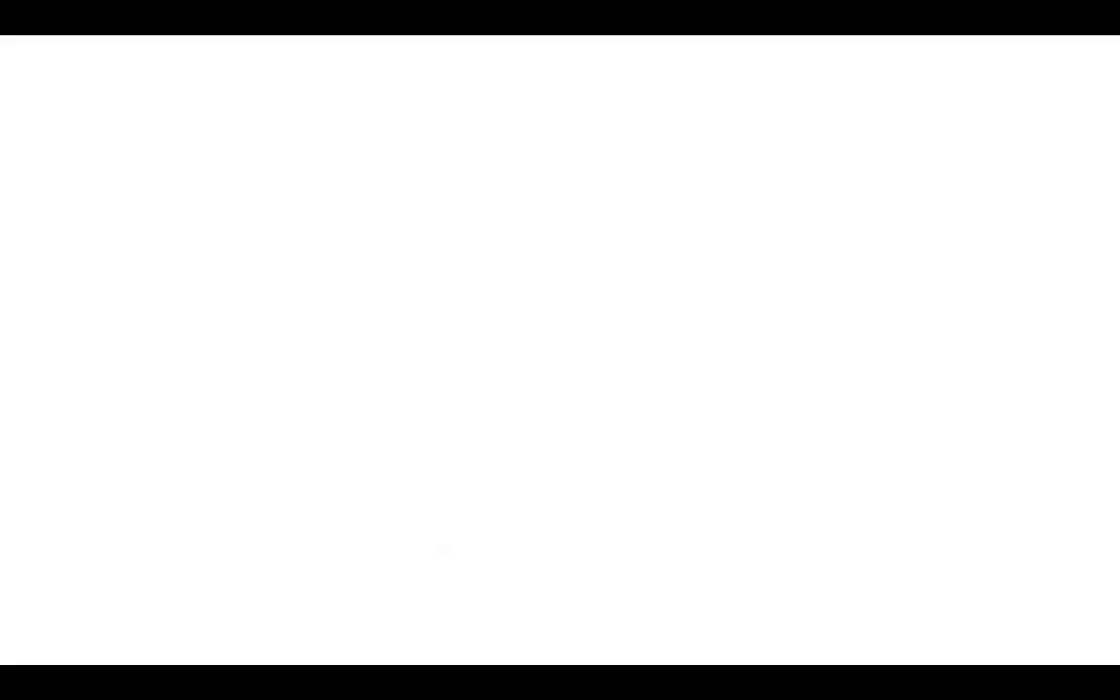
{"action": "left_click", "coordinate": [851, 388]}
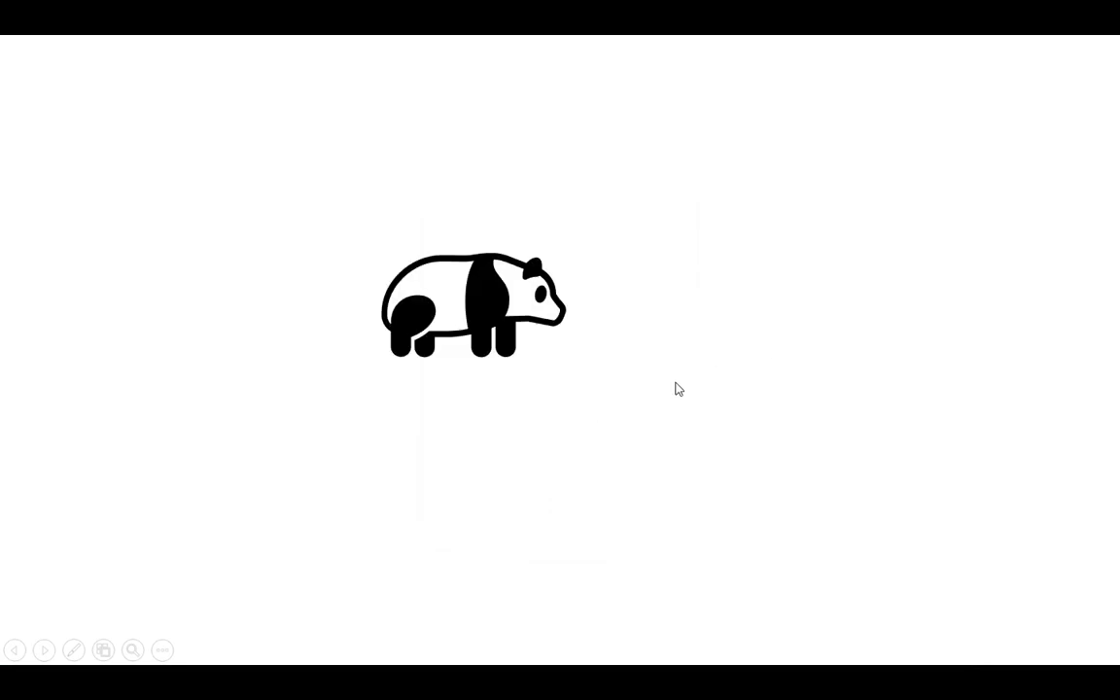
{"action": "left_click", "coordinate": [360, 445]}
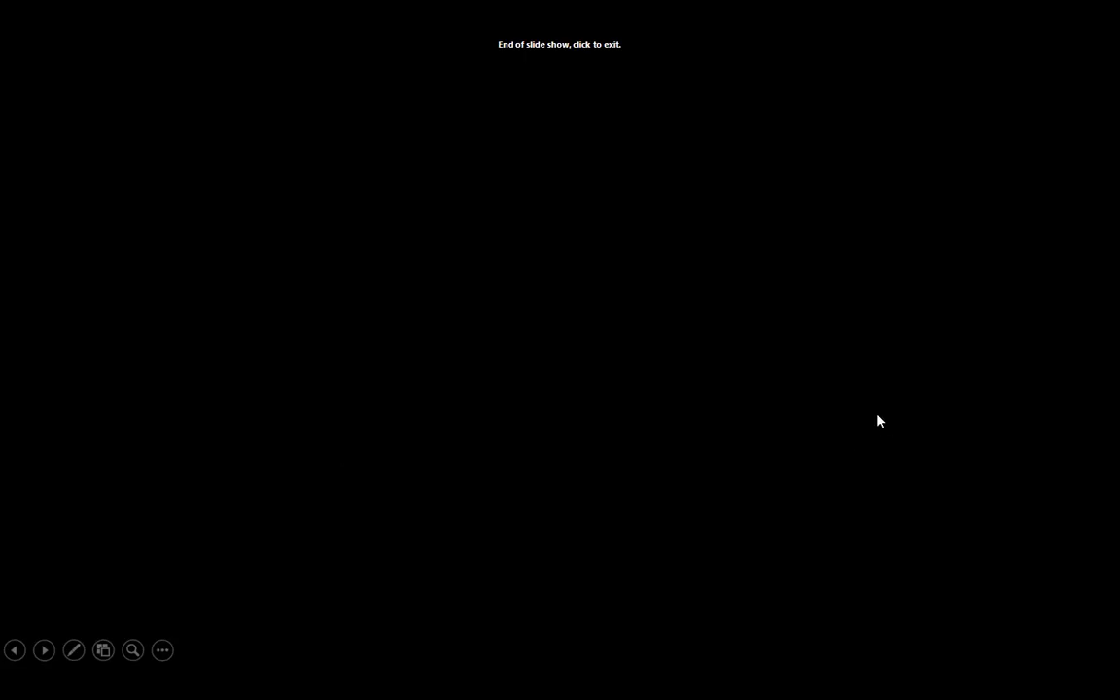
{"action": "left_click", "coordinate": [876, 420]}
{"action": "left_click", "coordinate": [1101, 13]}
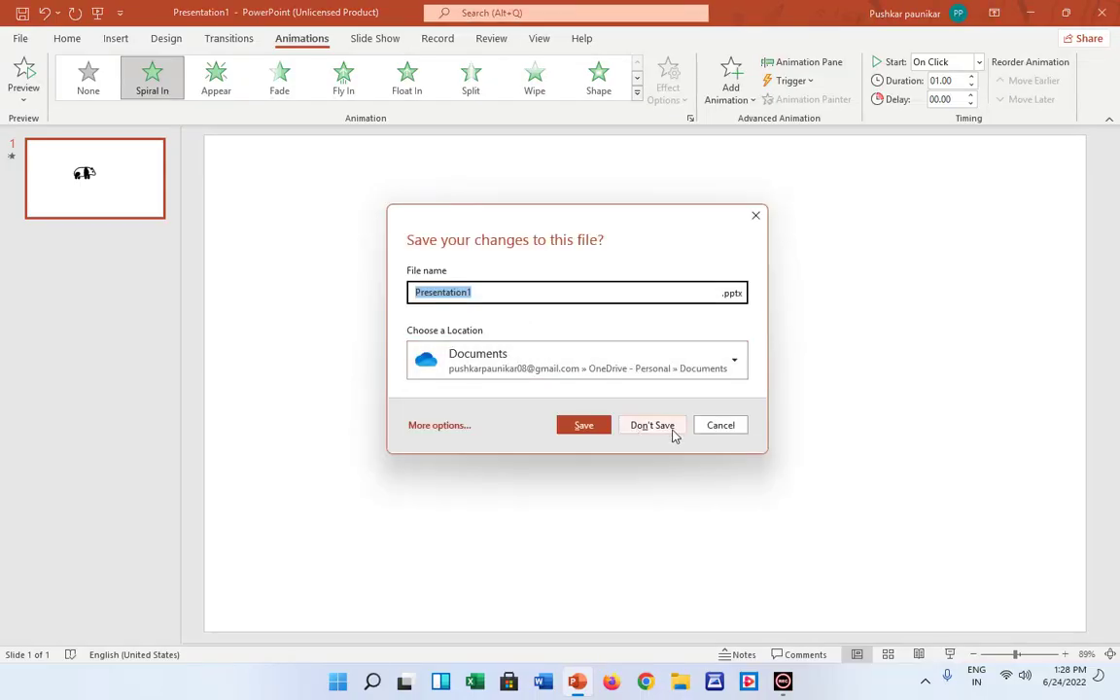
{"action": "left_click", "coordinate": [653, 425]}
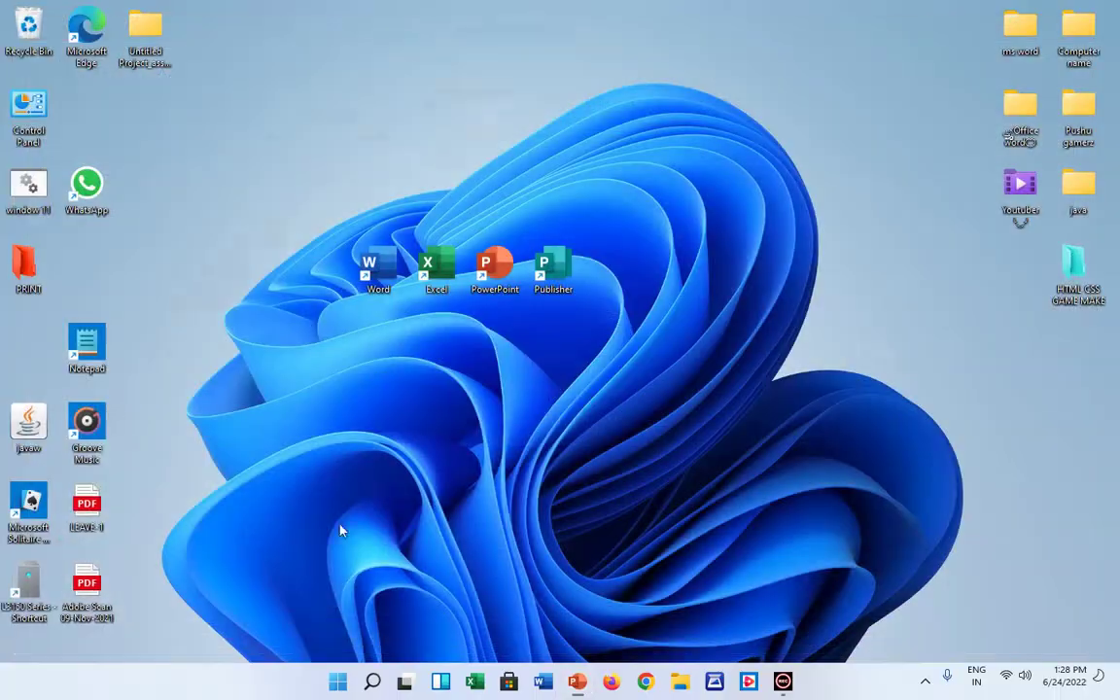
{"action": "double_click", "coordinate": [434, 271]}
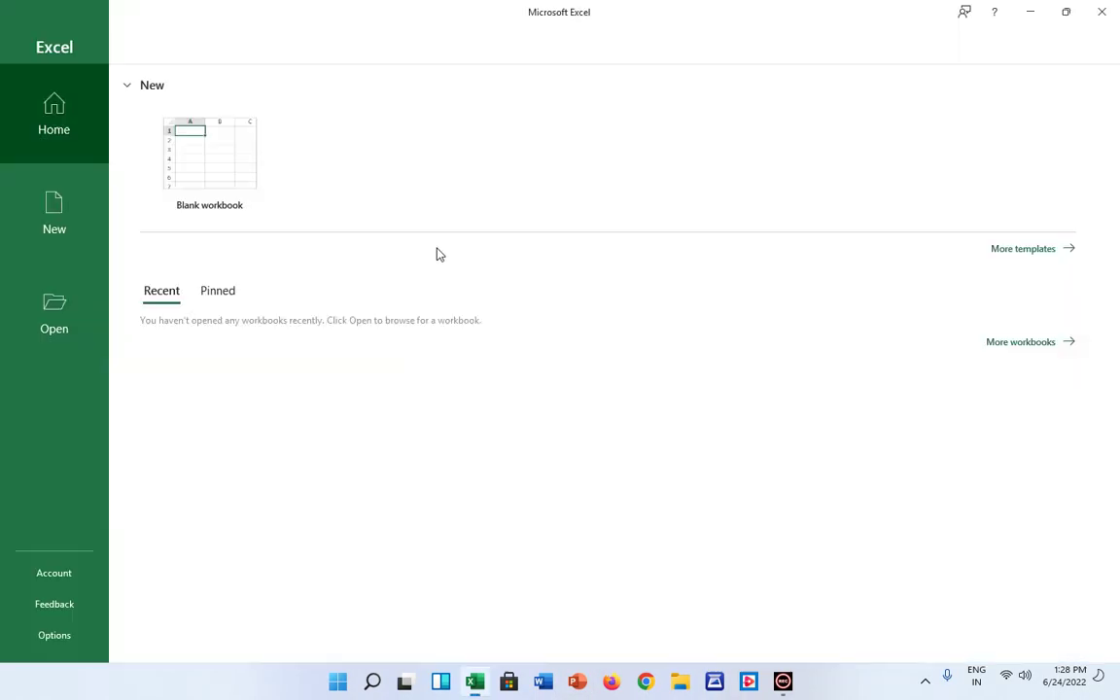
{"action": "left_click", "coordinate": [216, 180]}
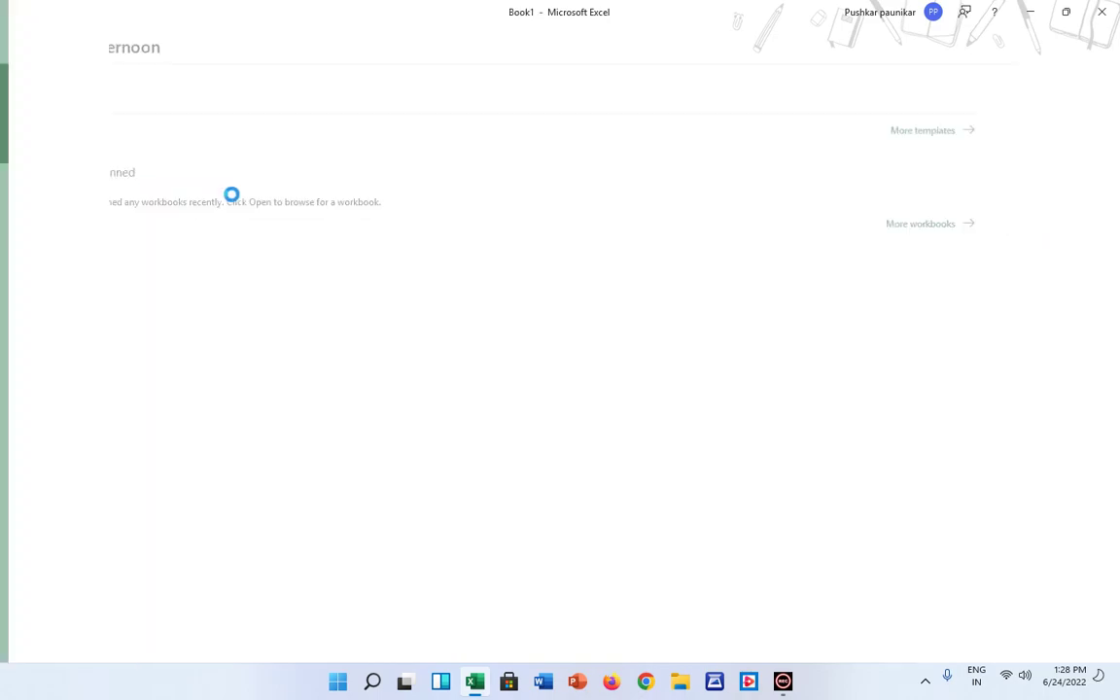
{"action": "scroll", "coordinate": [727, 319], "scroll_direction": "down", "scroll_amount": 8}
{"action": "scroll", "coordinate": [711, 320], "scroll_direction": "down", "scroll_amount": 20}
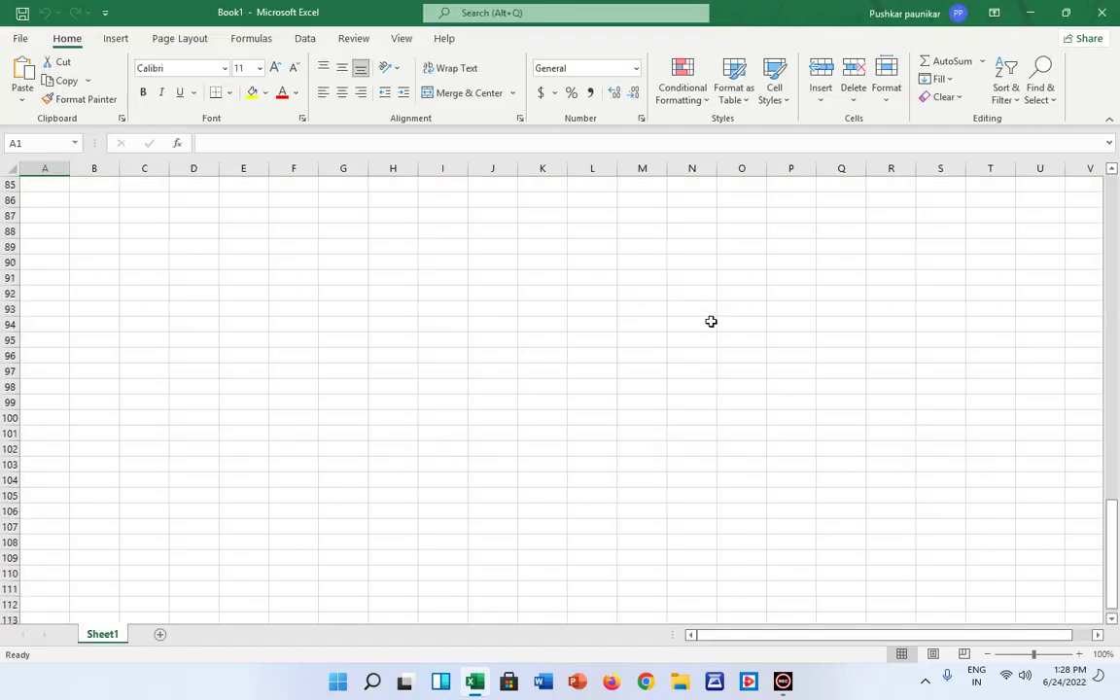
{"action": "scroll", "coordinate": [353, 334], "scroll_direction": "up", "scroll_amount": 11}
{"action": "scroll", "coordinate": [354, 334], "scroll_direction": "up", "scroll_amount": 6}
{"action": "scroll", "coordinate": [400, 337], "scroll_direction": "up", "scroll_amount": 10}
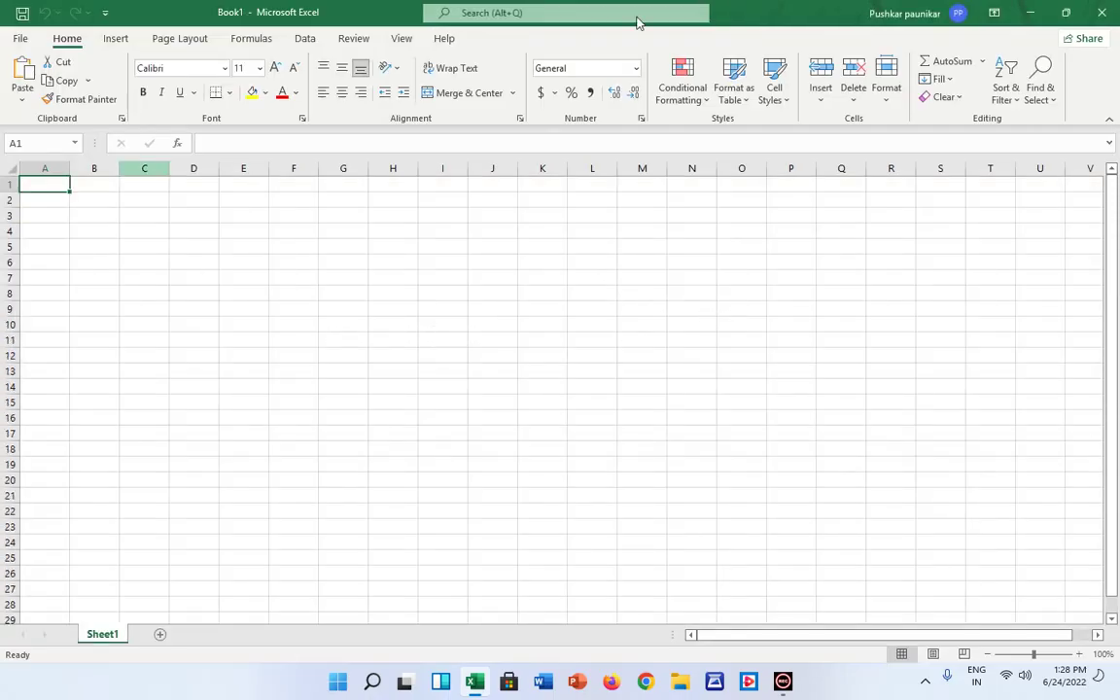
{"action": "key", "text": "super+d"}
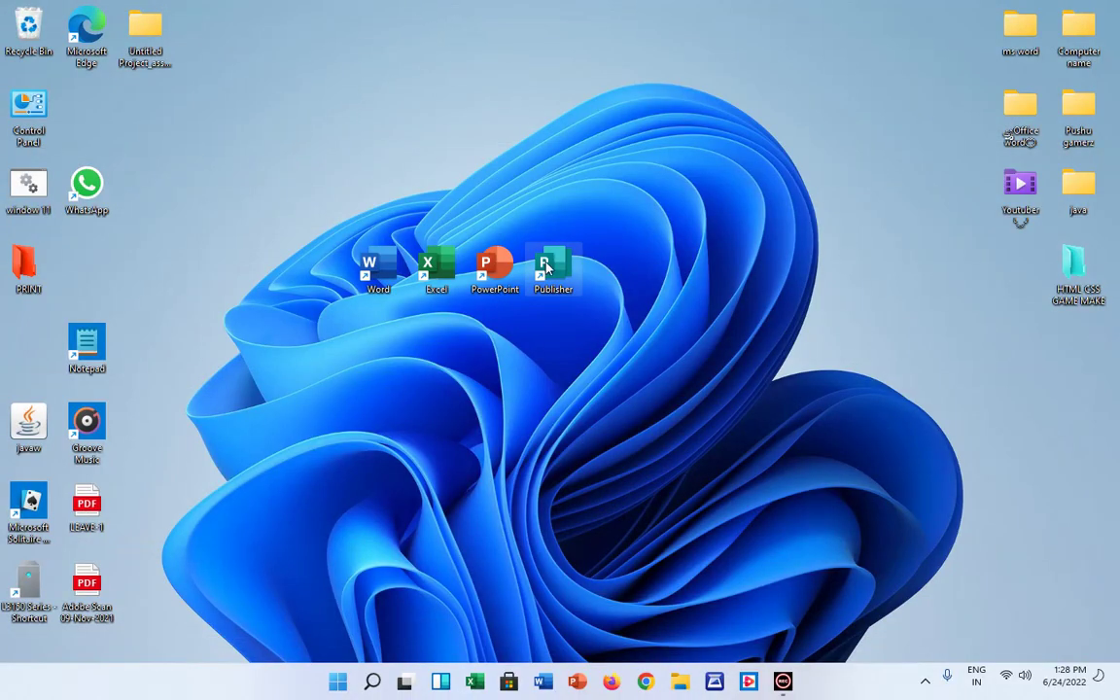
Launch Publisher, create a blank 8.5 x 11" publication and draw a text box on the upper right
{"action": "double_click", "coordinate": [546, 262]}
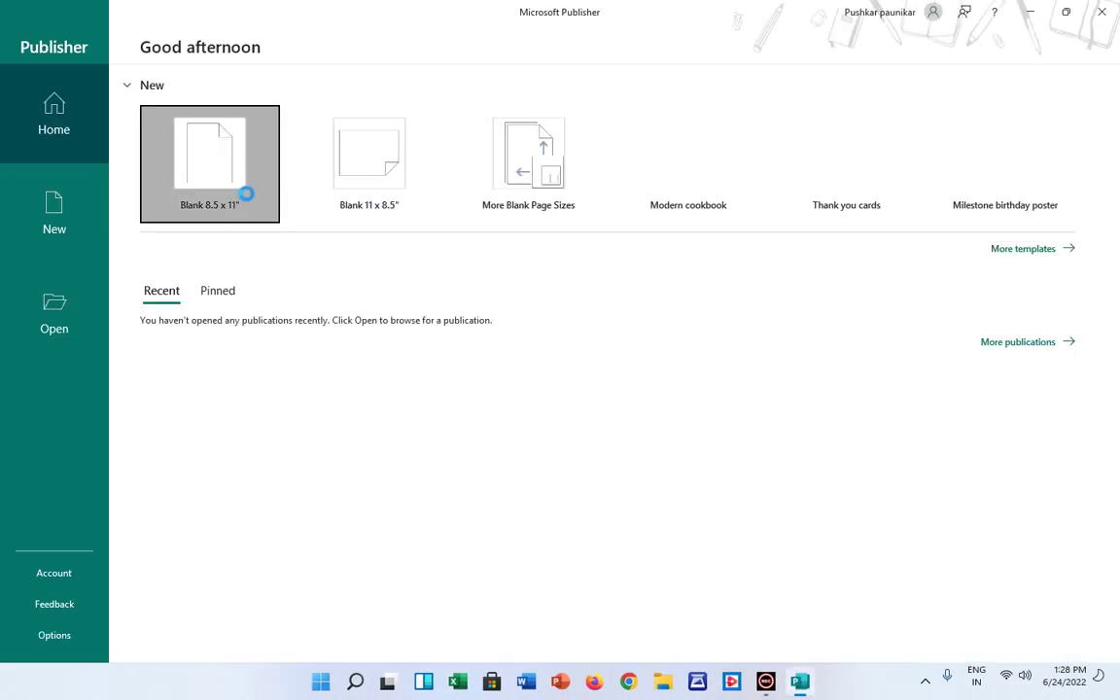
{"action": "left_click", "coordinate": [248, 199]}
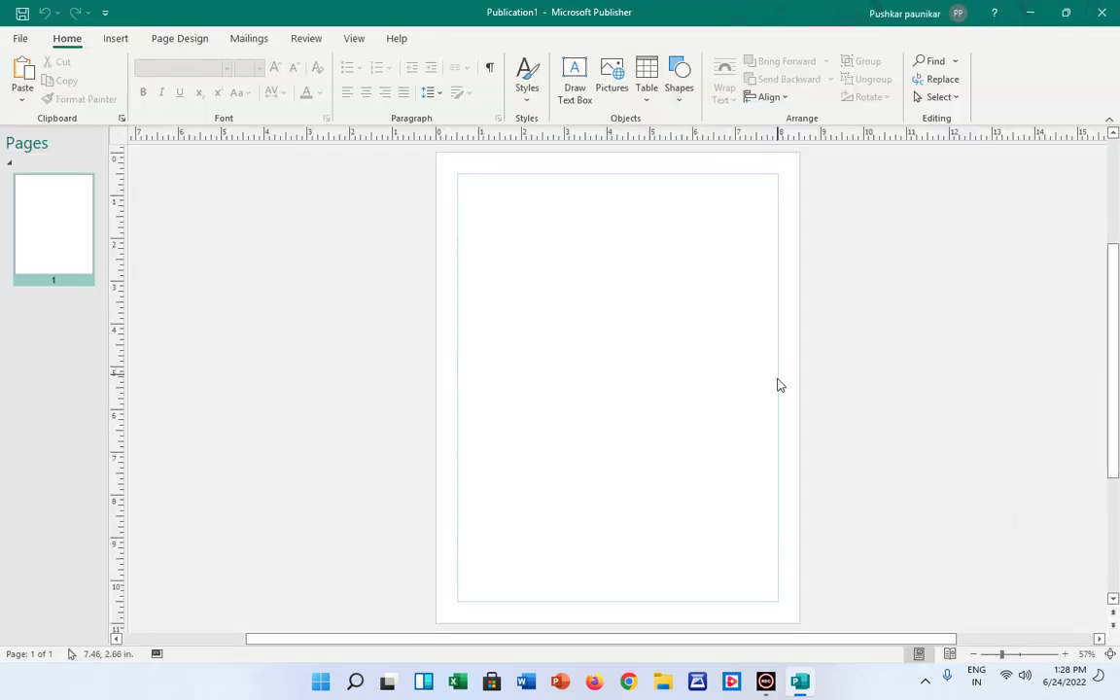
{"action": "scroll", "coordinate": [668, 298], "scroll_direction": "up", "scroll_amount": 3}
{"action": "left_click", "coordinate": [574, 82]}
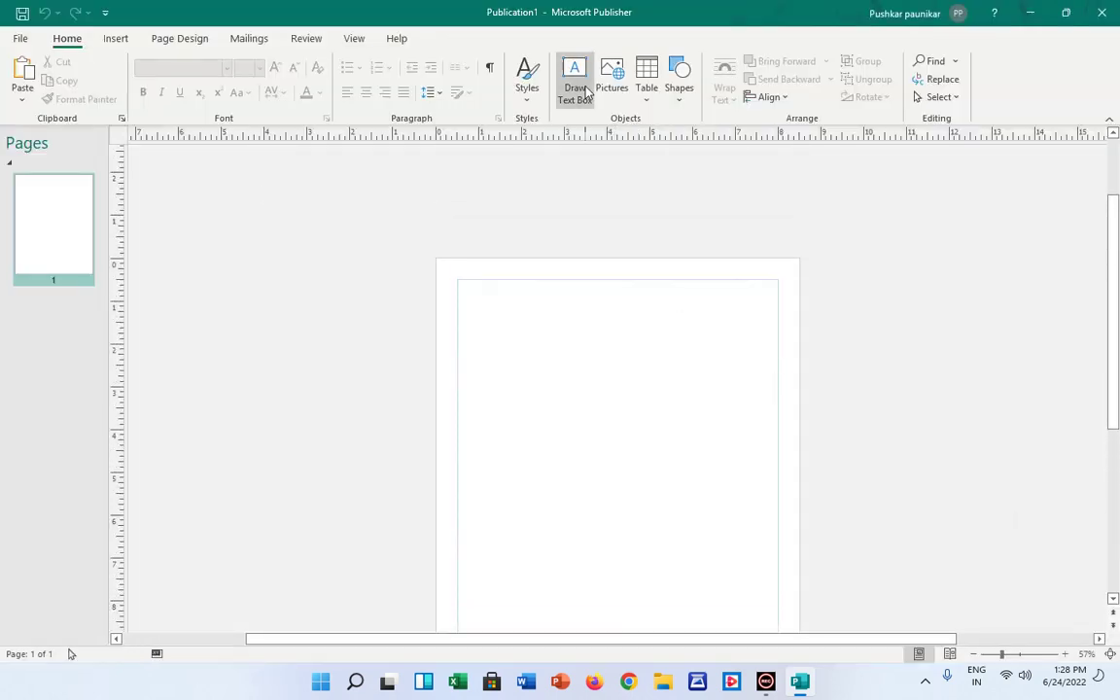
{"action": "left_click_drag", "start_coordinate": [552, 334], "coordinate": [781, 498]}
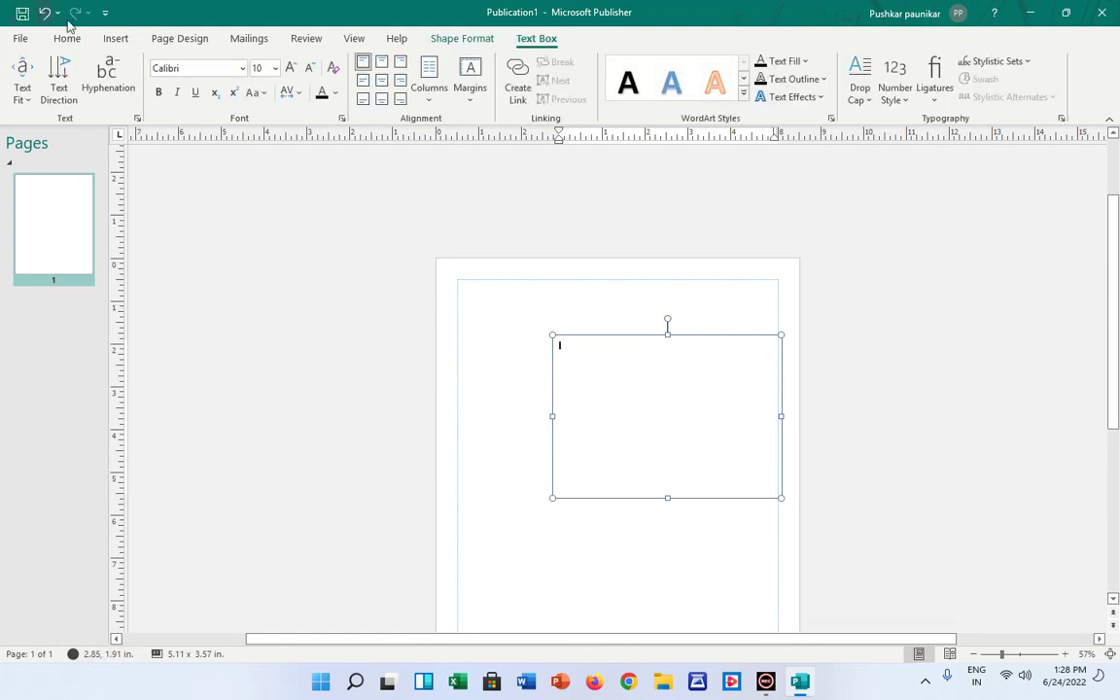
Look through the Insert, Review and View ribbons, then apply the yellow shape style to the text box
{"action": "left_click", "coordinate": [116, 39]}
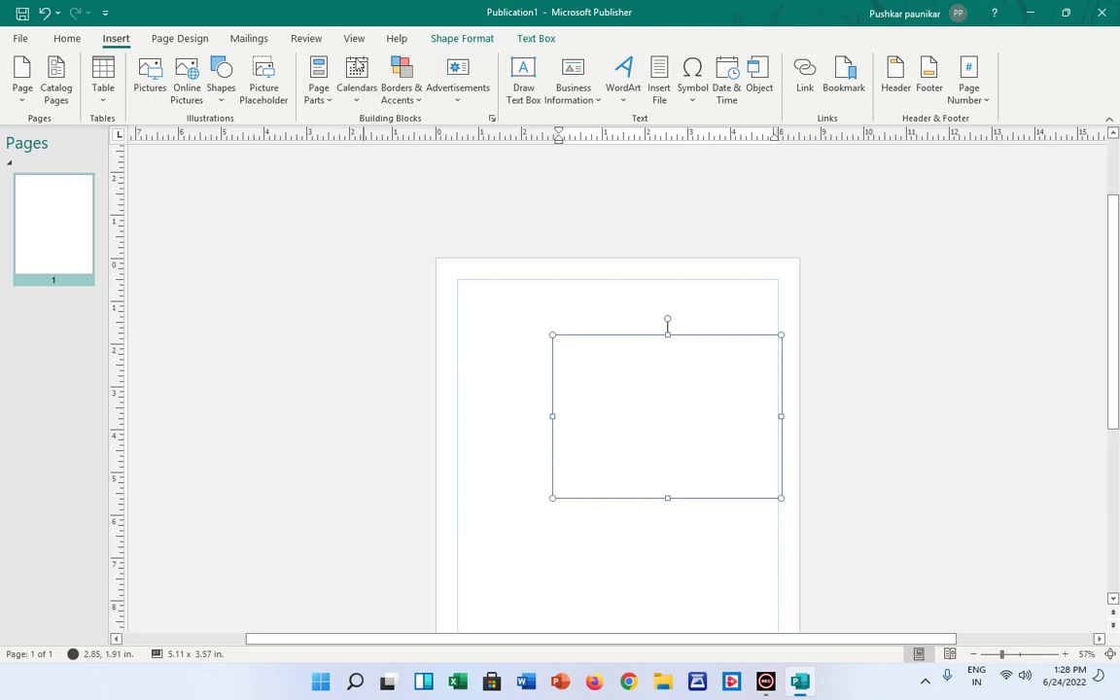
{"action": "left_click", "coordinate": [304, 45]}
{"action": "left_click", "coordinate": [355, 39]}
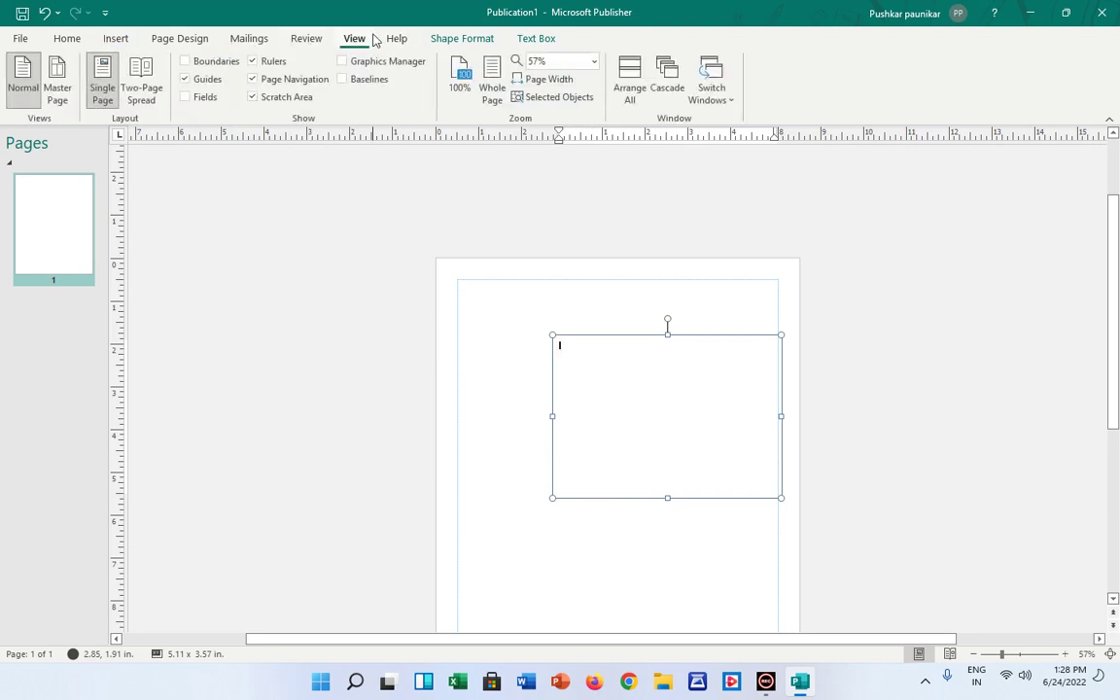
{"action": "left_click", "coordinate": [426, 45]}
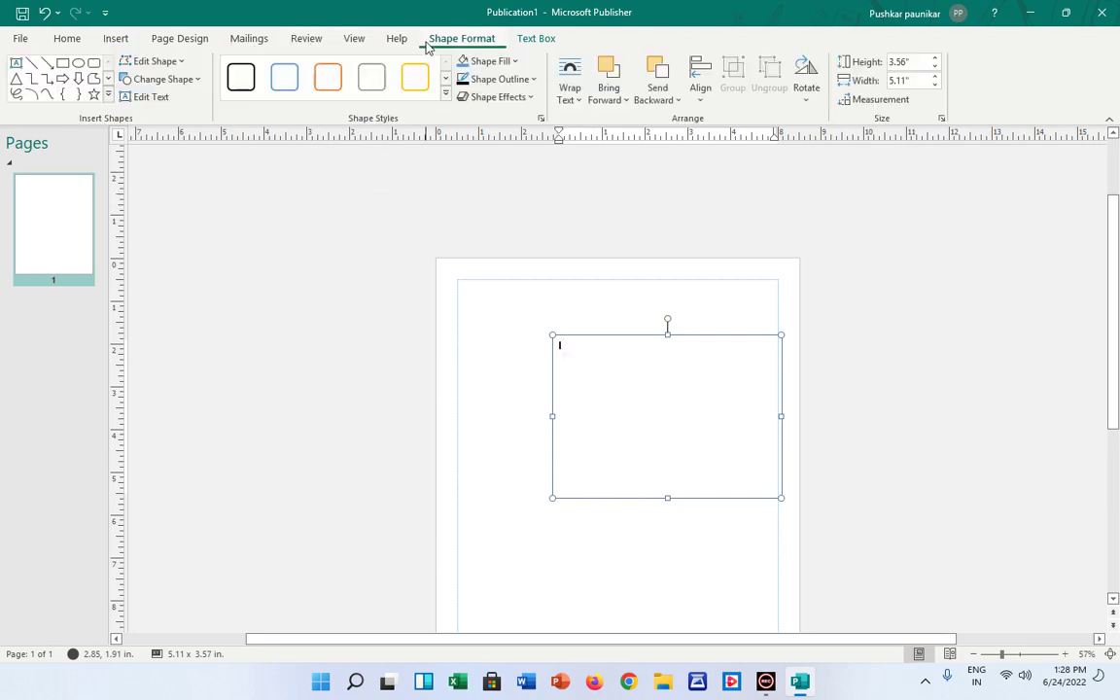
{"action": "left_click", "coordinate": [415, 80]}
Nudge the text box slightly left, deselect it, and close the publication to bring up the save prompt
{"action": "left_click_drag", "start_coordinate": [552, 306], "coordinate": [762, 500]}
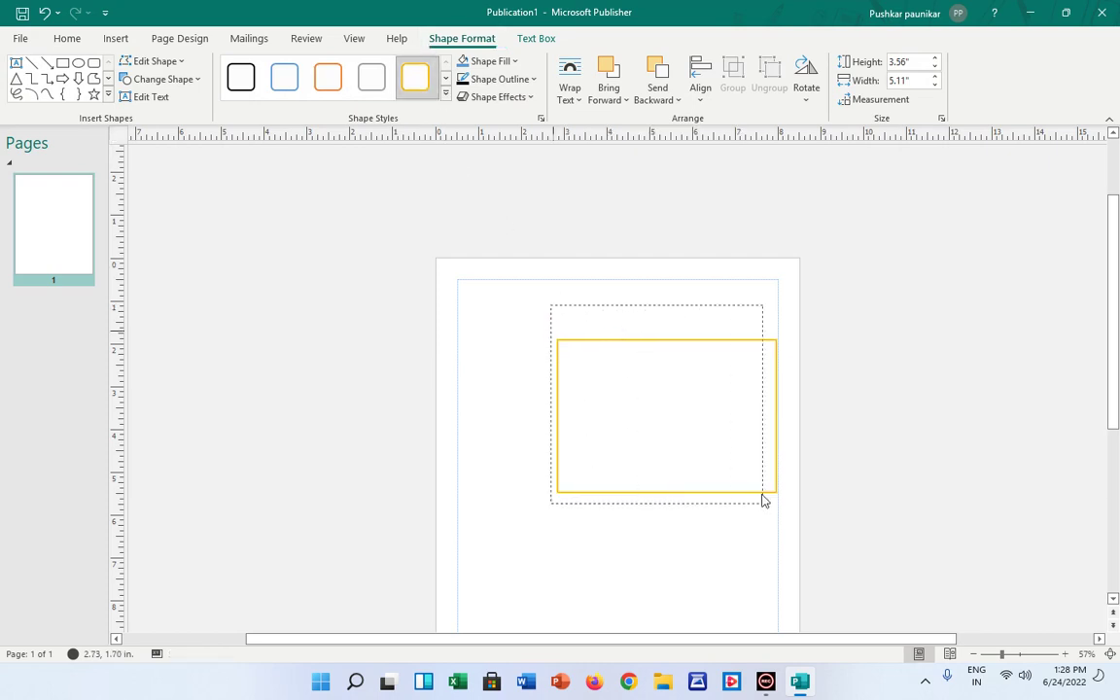
{"action": "left_click", "coordinate": [658, 344]}
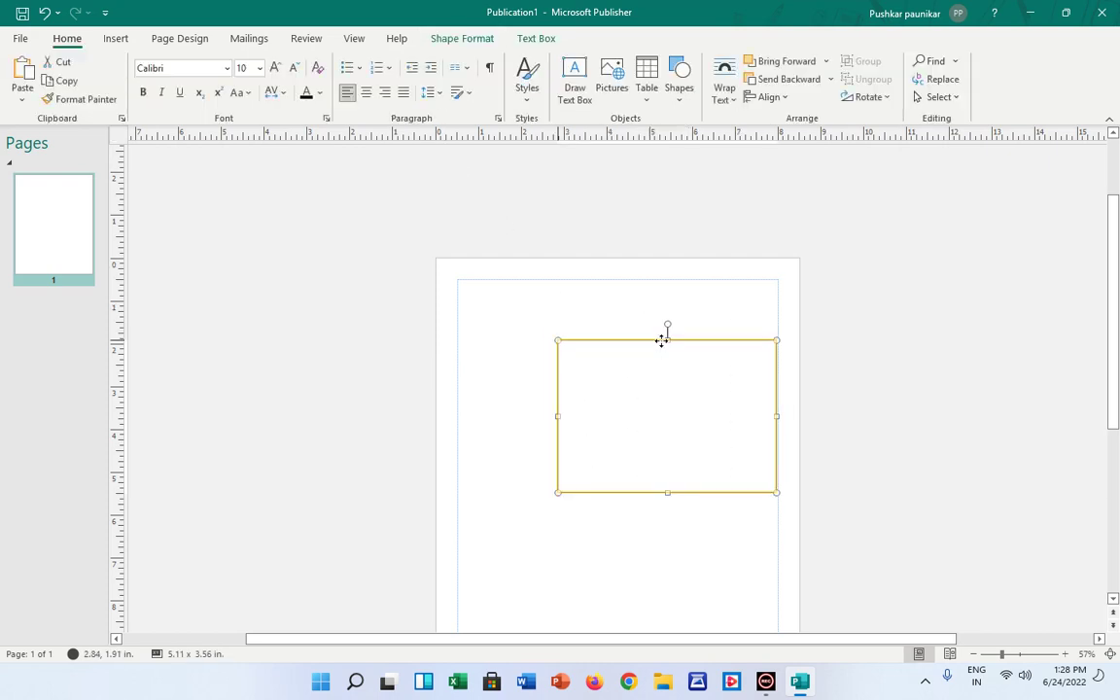
{"action": "left_click_drag", "start_coordinate": [662, 340], "coordinate": [613, 345]}
{"action": "left_click", "coordinate": [955, 146]}
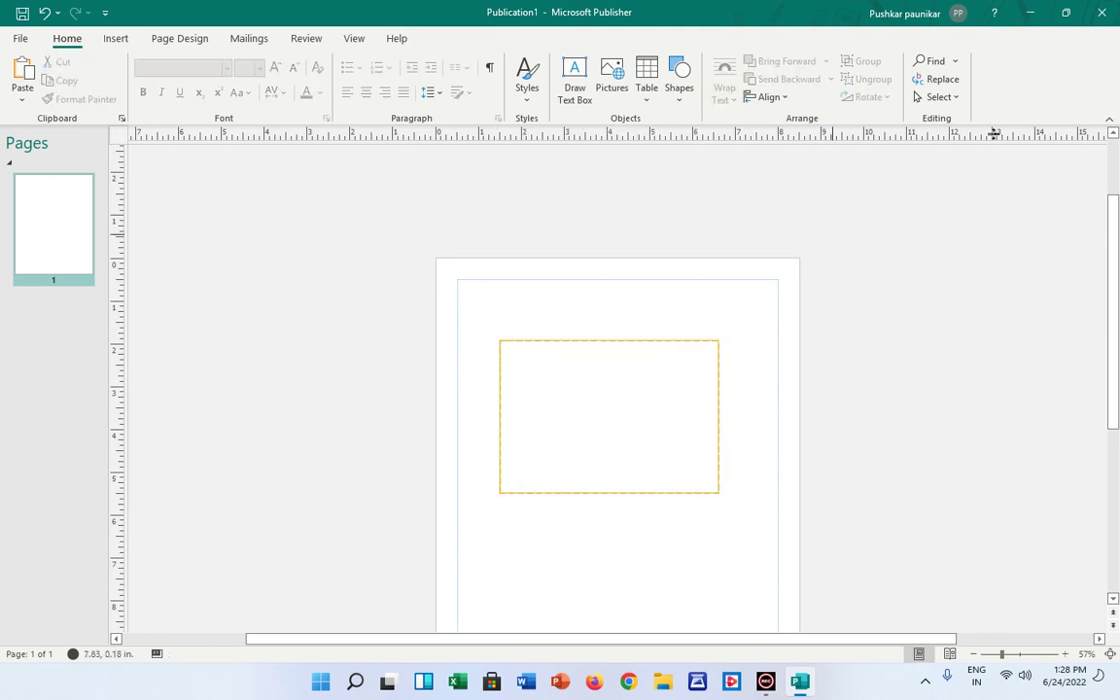
{"action": "left_click", "coordinate": [1101, 12]}
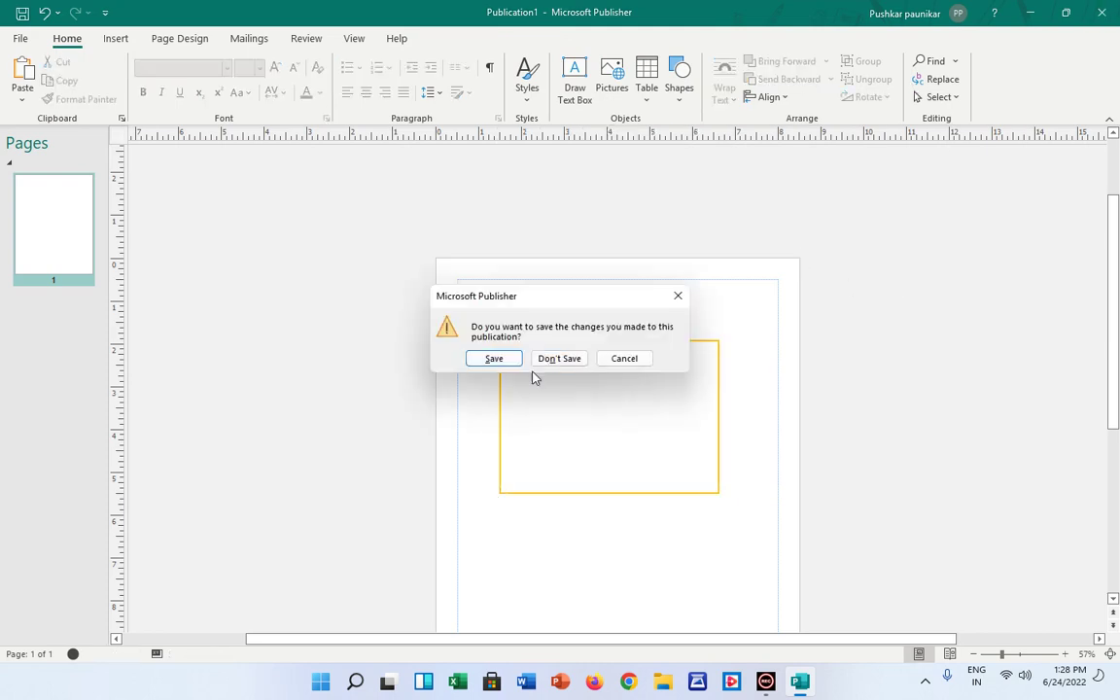